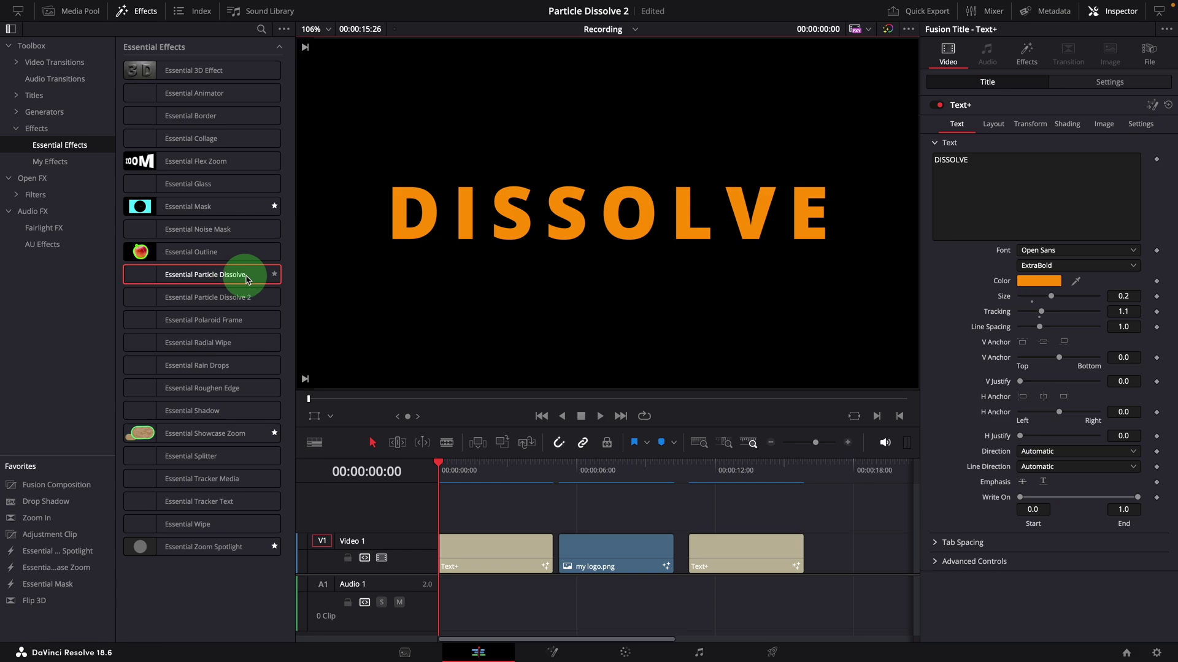
Scrub through the first DISSOLVE title and set its Essential Particle Dissolve direction to Vertical
left_click(452, 469)
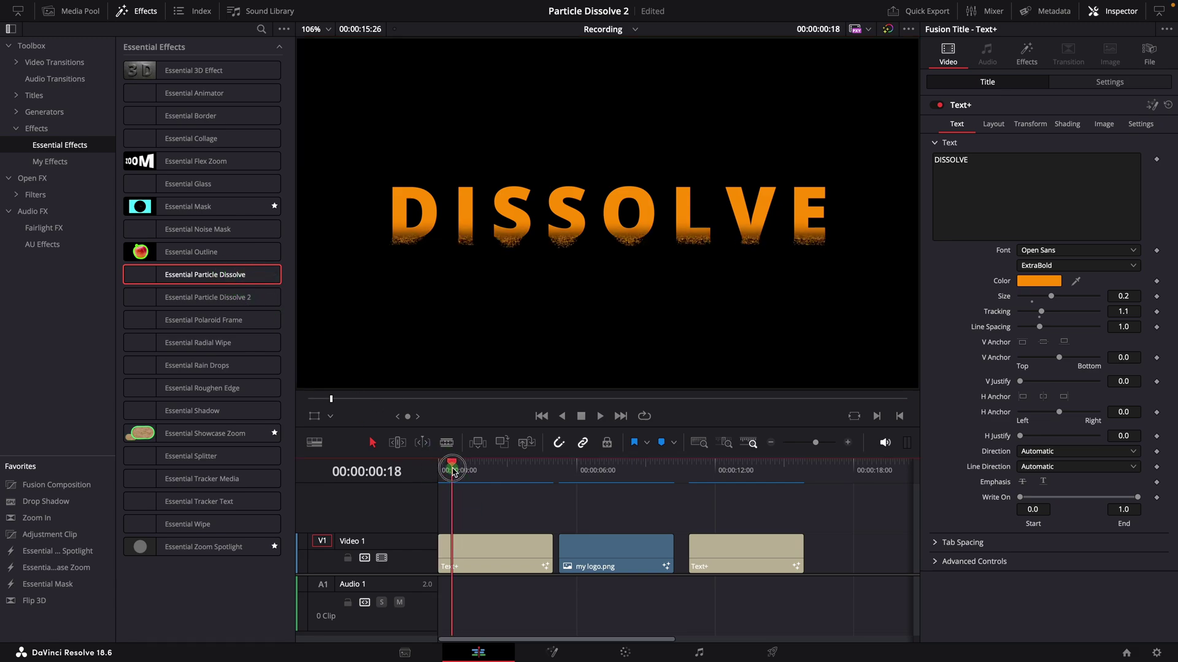
left_click_drag(452, 470, 482, 474)
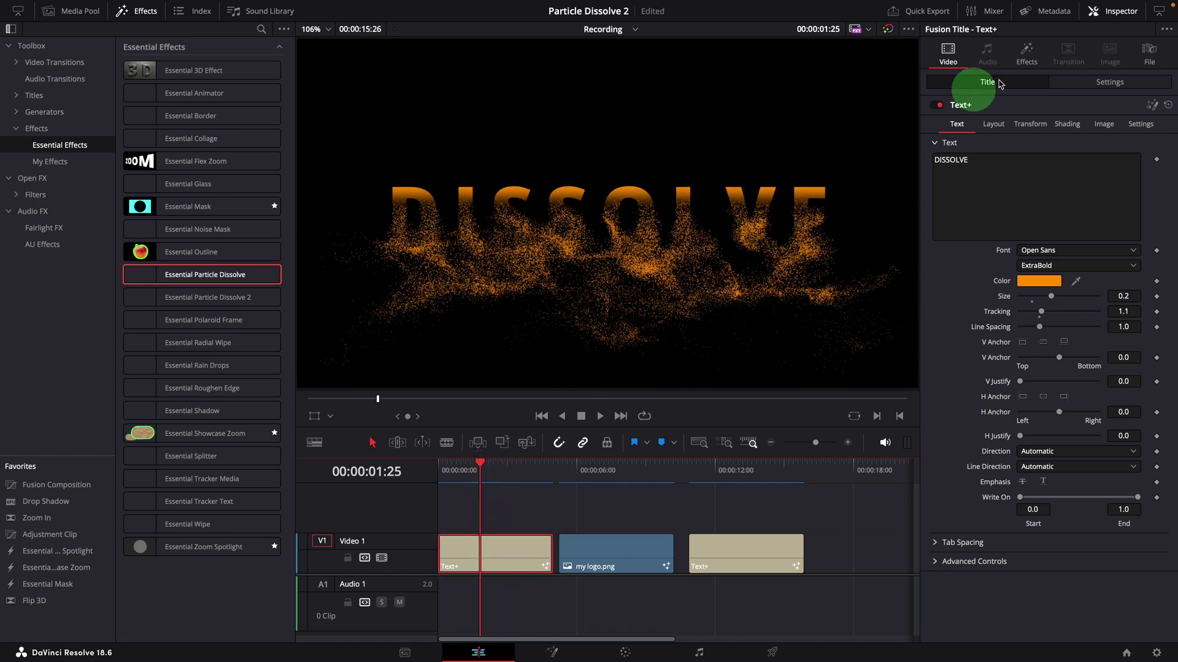
left_click(1026, 54)
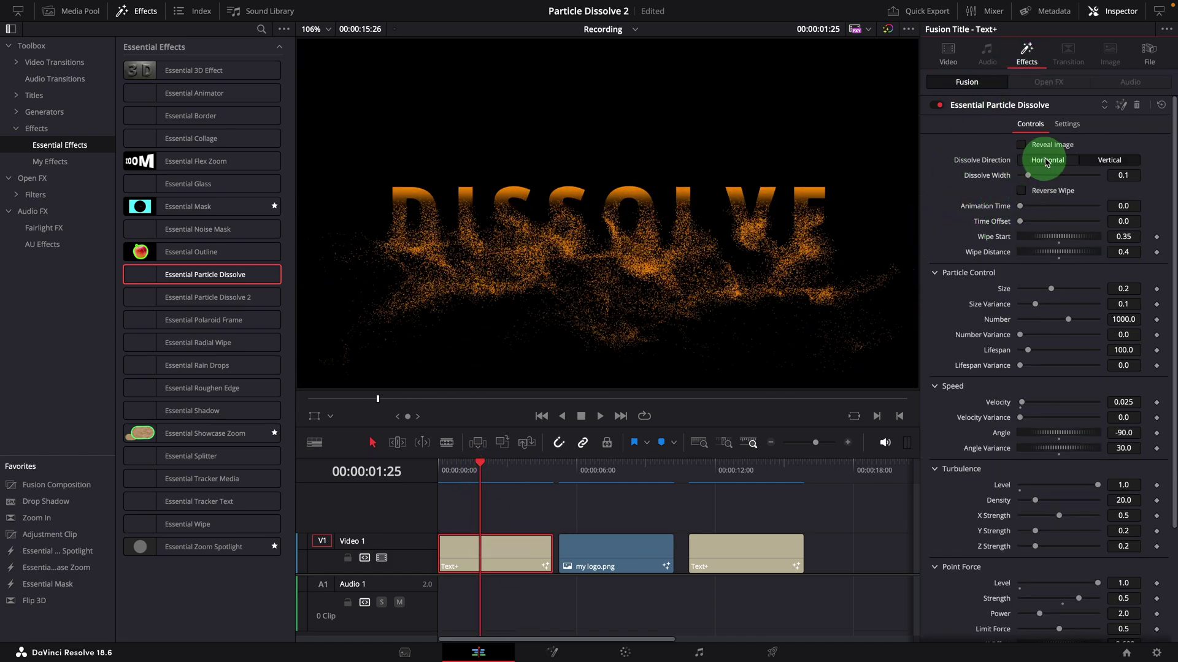
left_click(1110, 162)
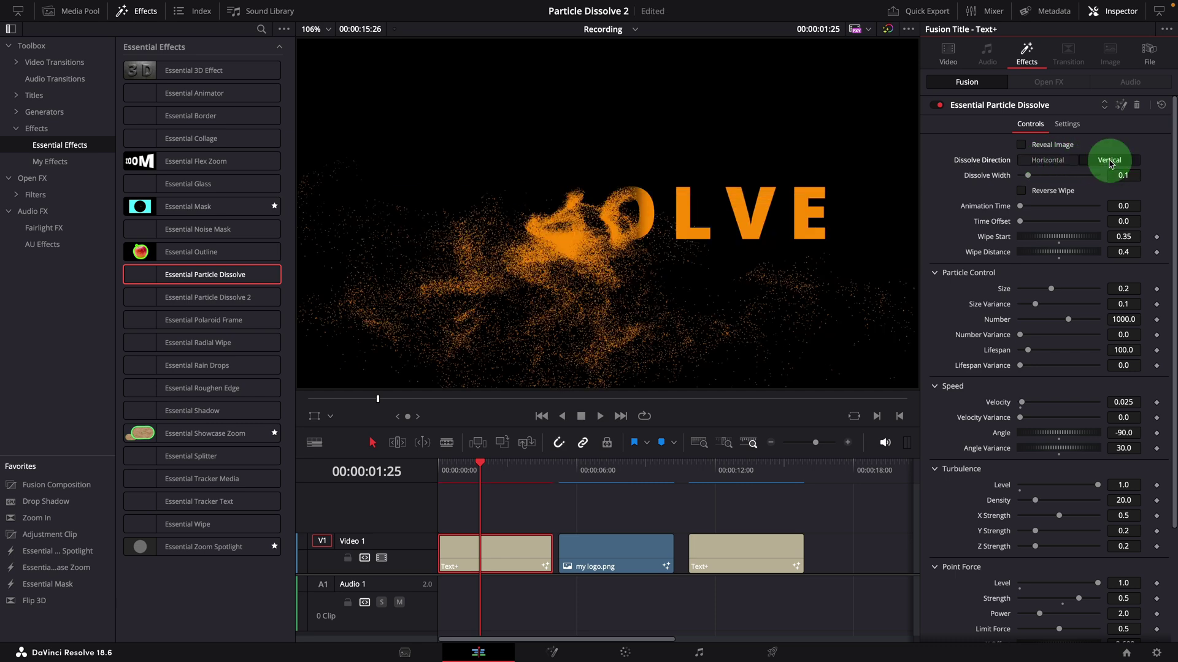
left_click(616, 303)
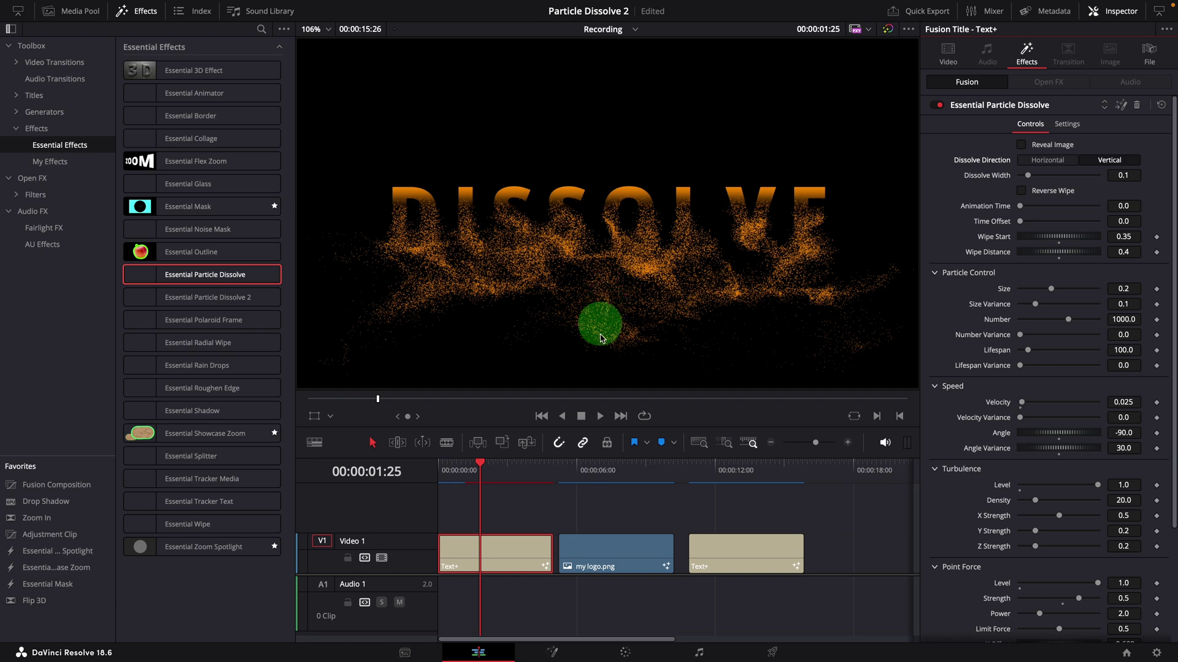
Select the last DISSOLVE title on the timeline and scrub through its particle dissolve
mouse_move(573, 468)
left_mouse_down()
mouse_move(560, 469)
mouse_move(626, 467)
mouse_move(592, 466)
left_mouse_up()
left_click(732, 525)
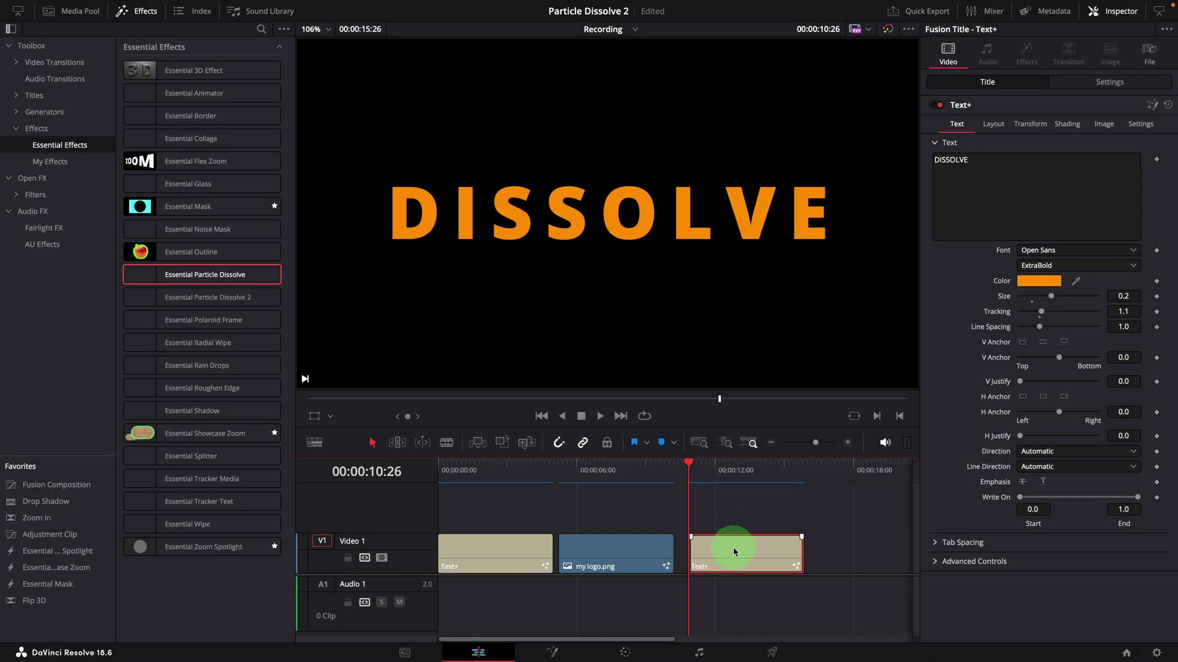
left_click_drag(699, 470, 749, 475)
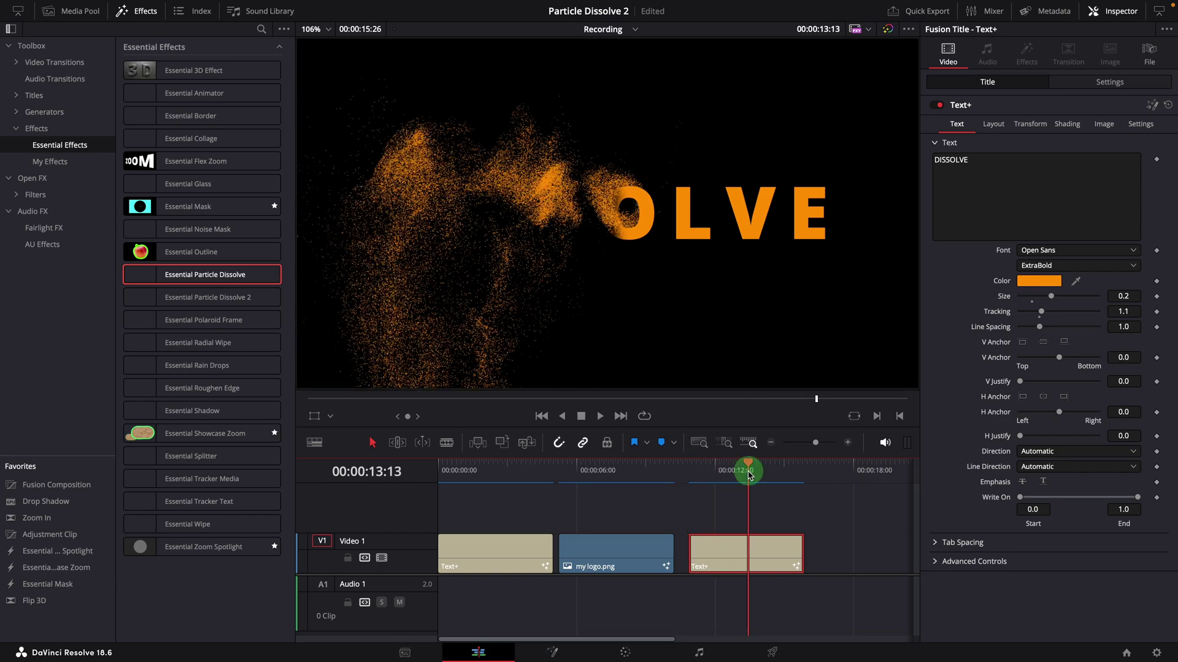
Open the last title's composition on the Fusion page and view the Rectangle1 mask while scrubbing its animation
left_click(571, 652)
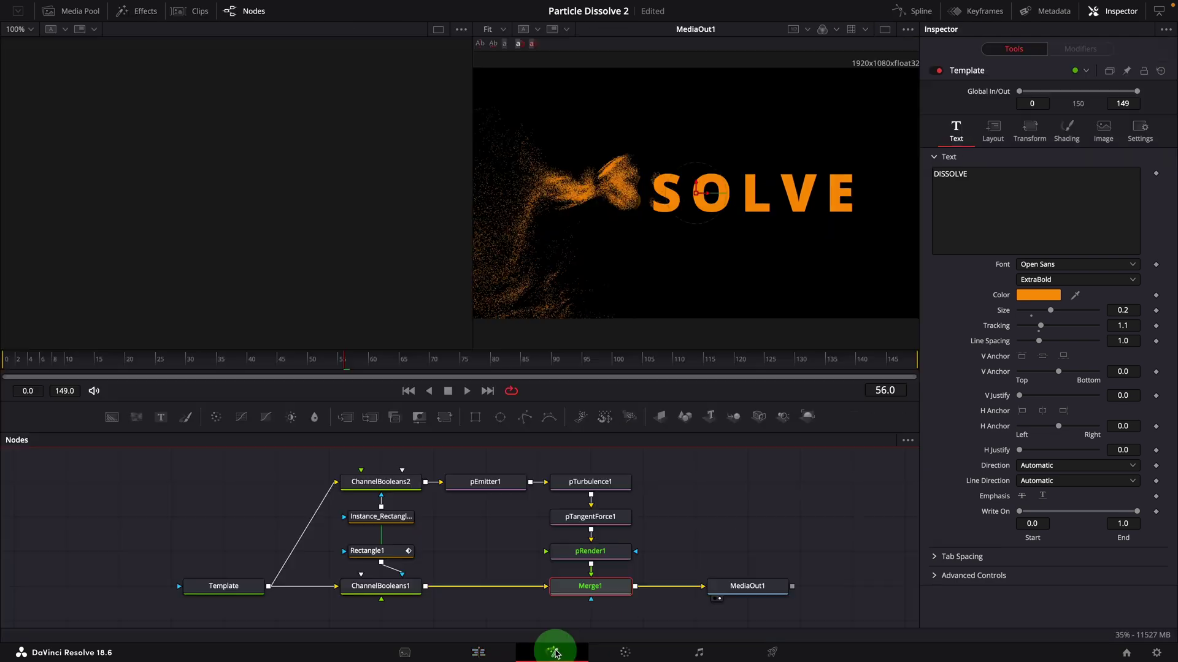
left_click(681, 595)
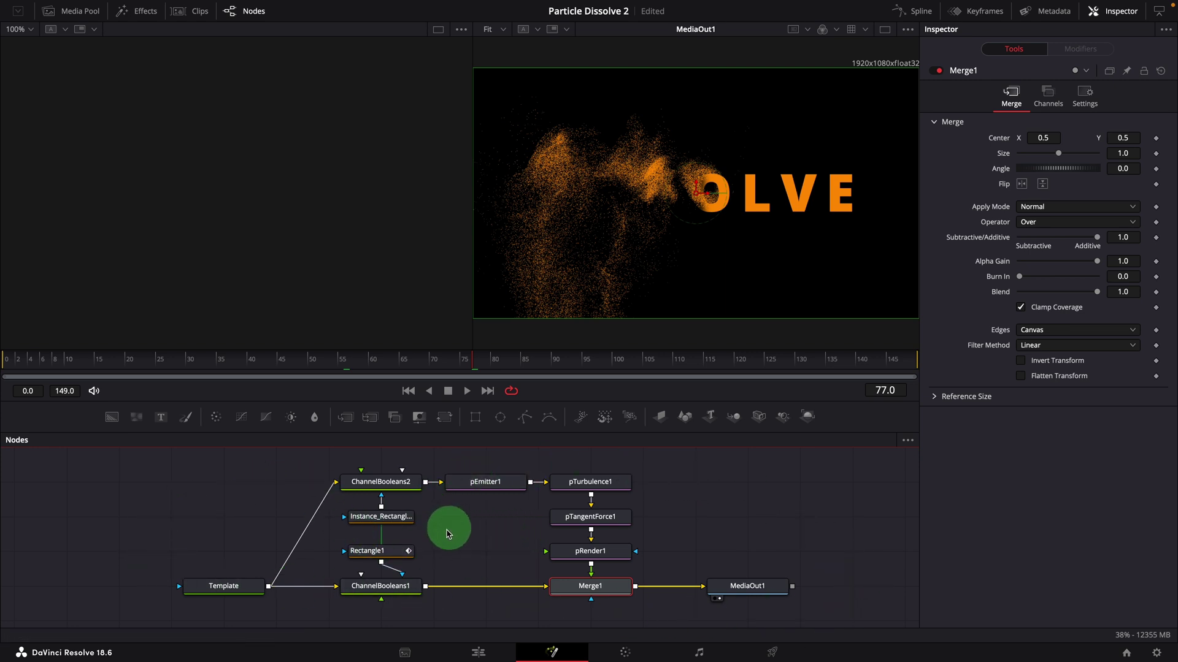
left_click_drag(311, 218, 310, 222)
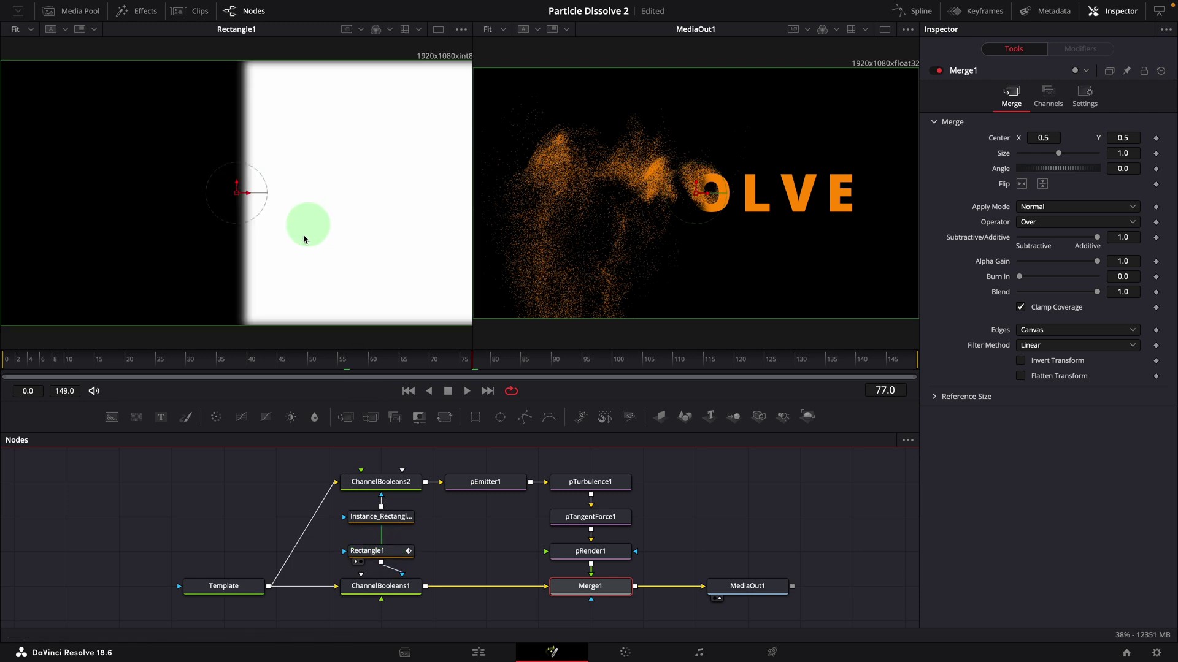
left_click_drag(16, 362, 335, 397)
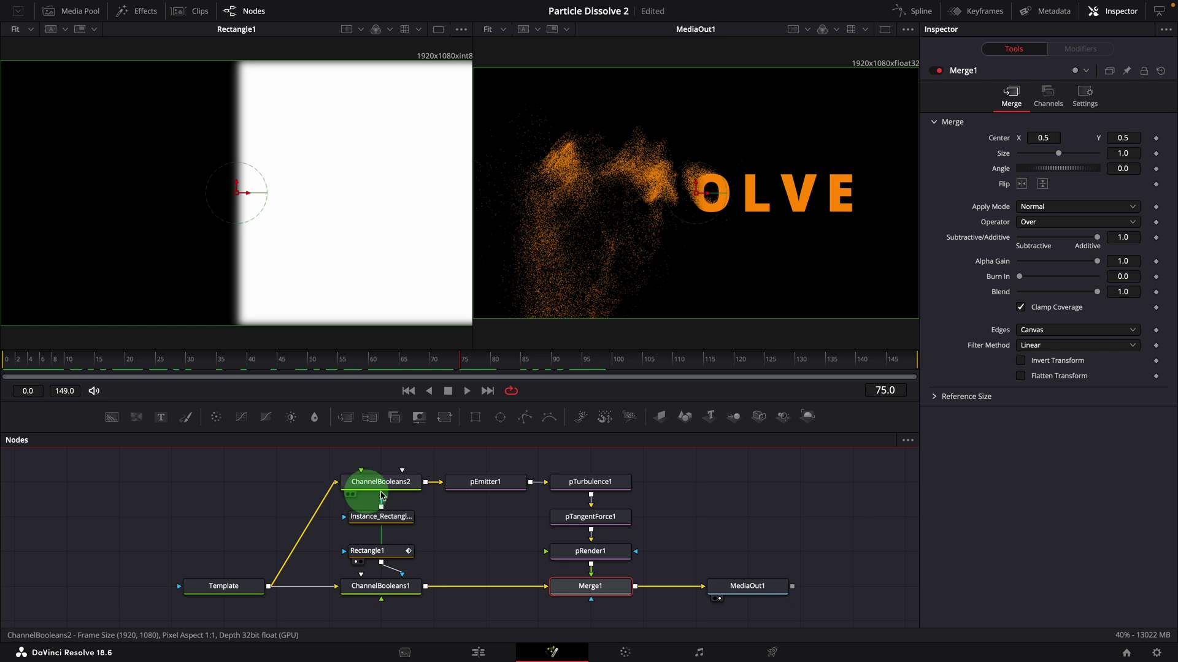
Disconnect Rectangle1 and its instance from the two ChannelBooleans nodes and move both rectangles aside
left_click_drag(394, 560, 395, 567)
left_click_drag(381, 507, 381, 494)
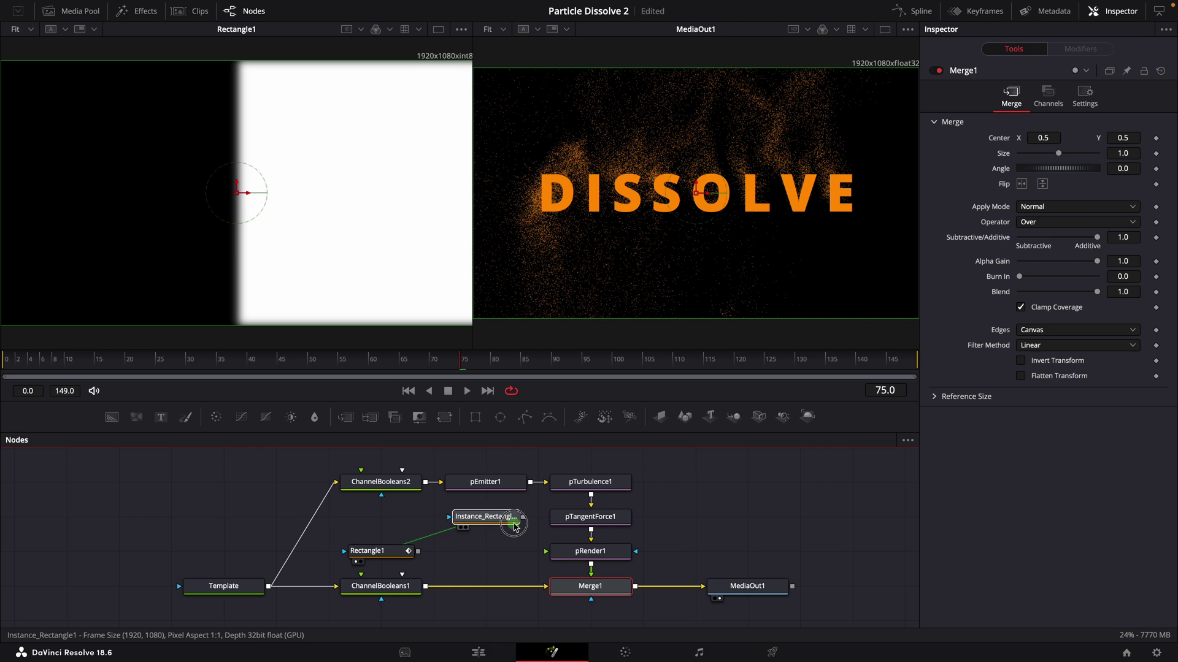
left_click(514, 527)
left_click_drag(388, 551, 507, 550)
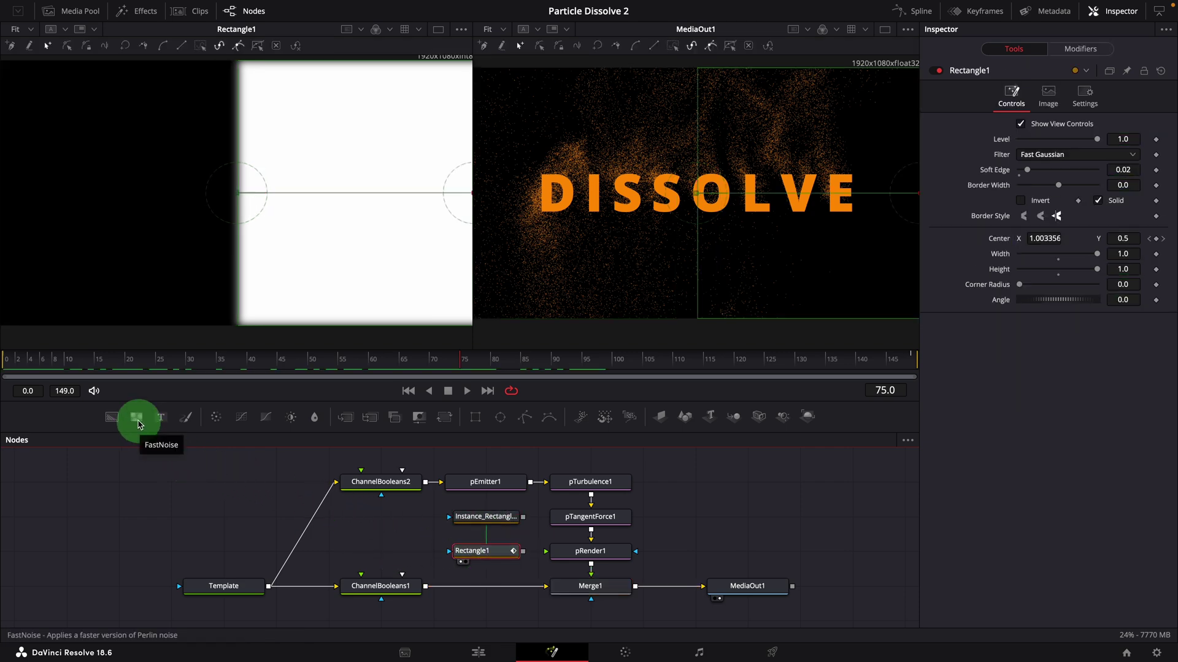
Add a FastNoise node, view it on its own, and connect it to ChannelBooleans1 as the effect mask
left_click_drag(335, 528, 336, 258)
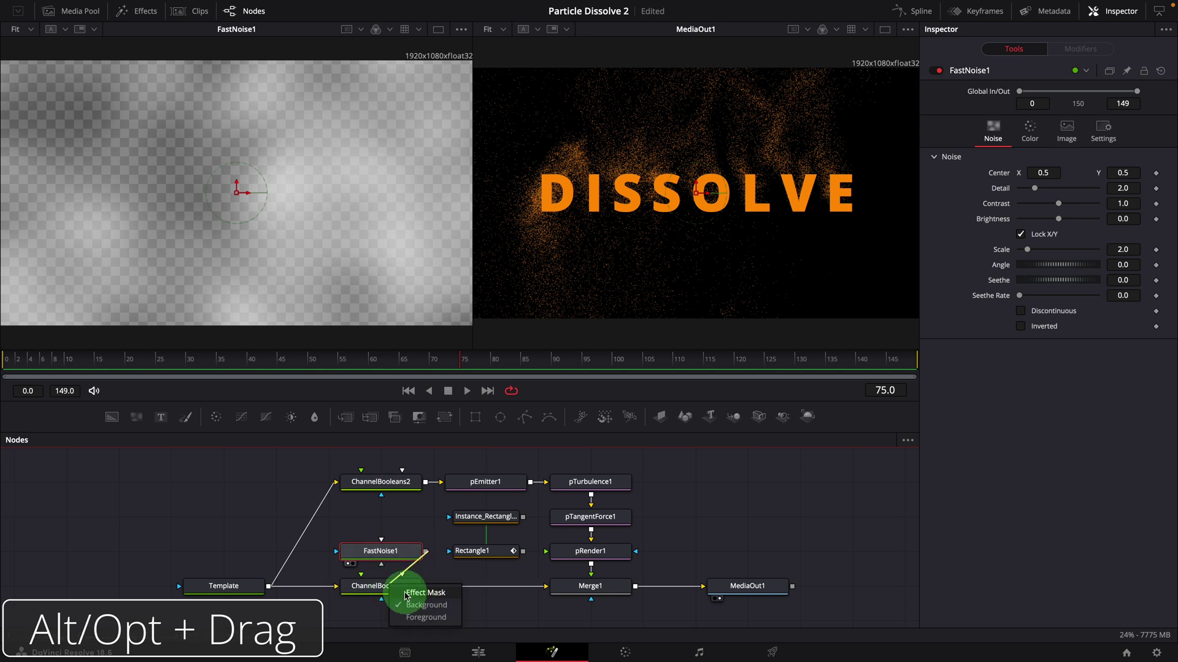
left_click(406, 593)
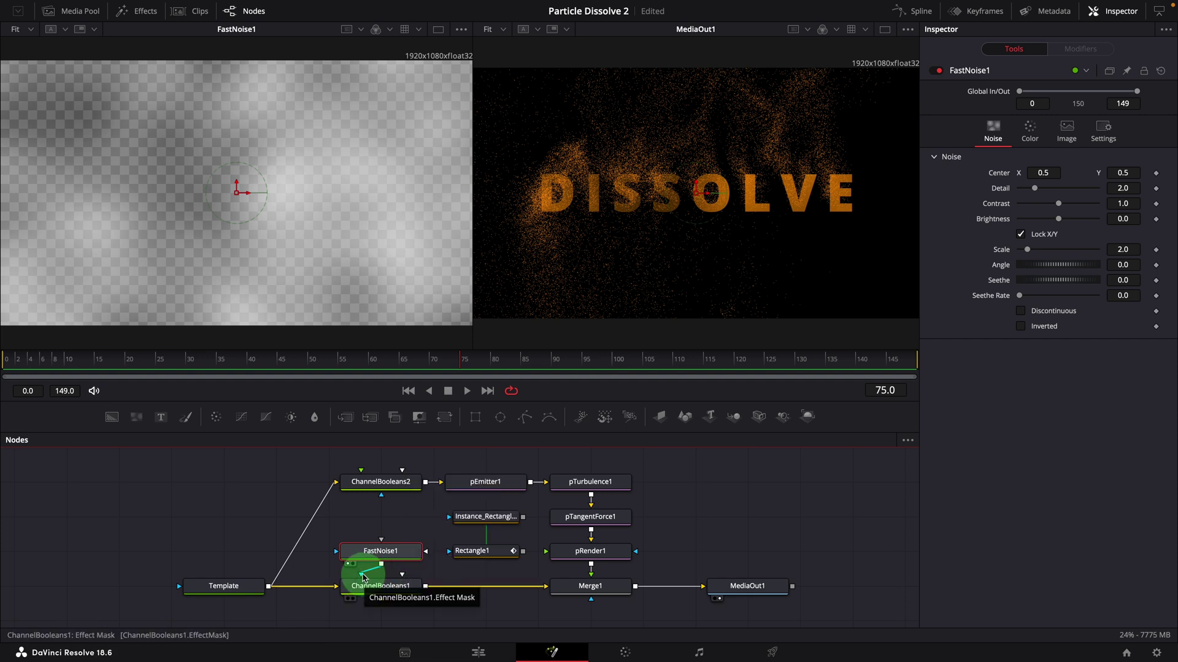
left_click(418, 552)
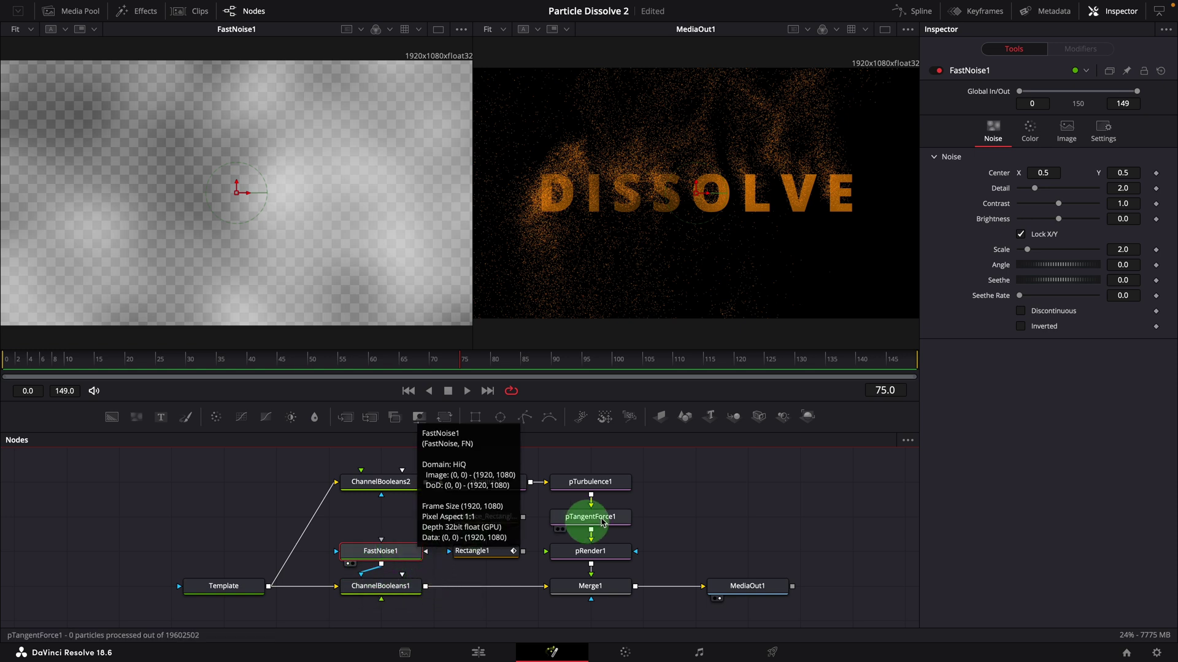
Change the FastNoise color type to a Linear gradient and set its End X to 0.2
left_click(1032, 129)
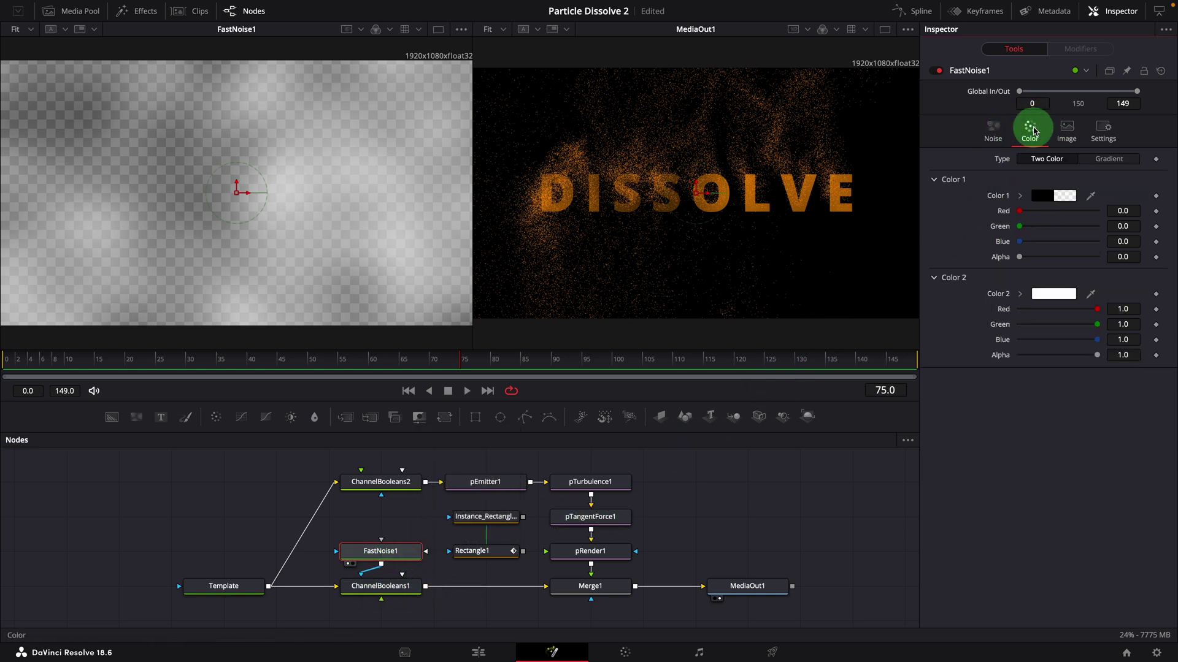
left_click(1109, 160)
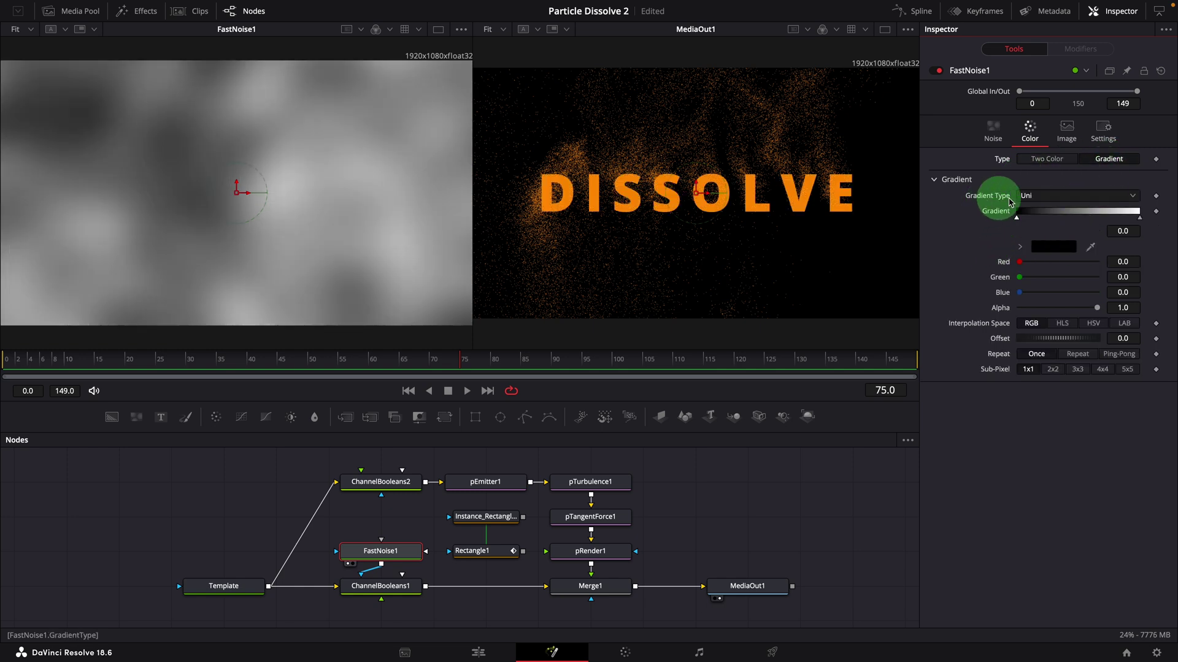
left_click(1046, 196)
left_click(1037, 227)
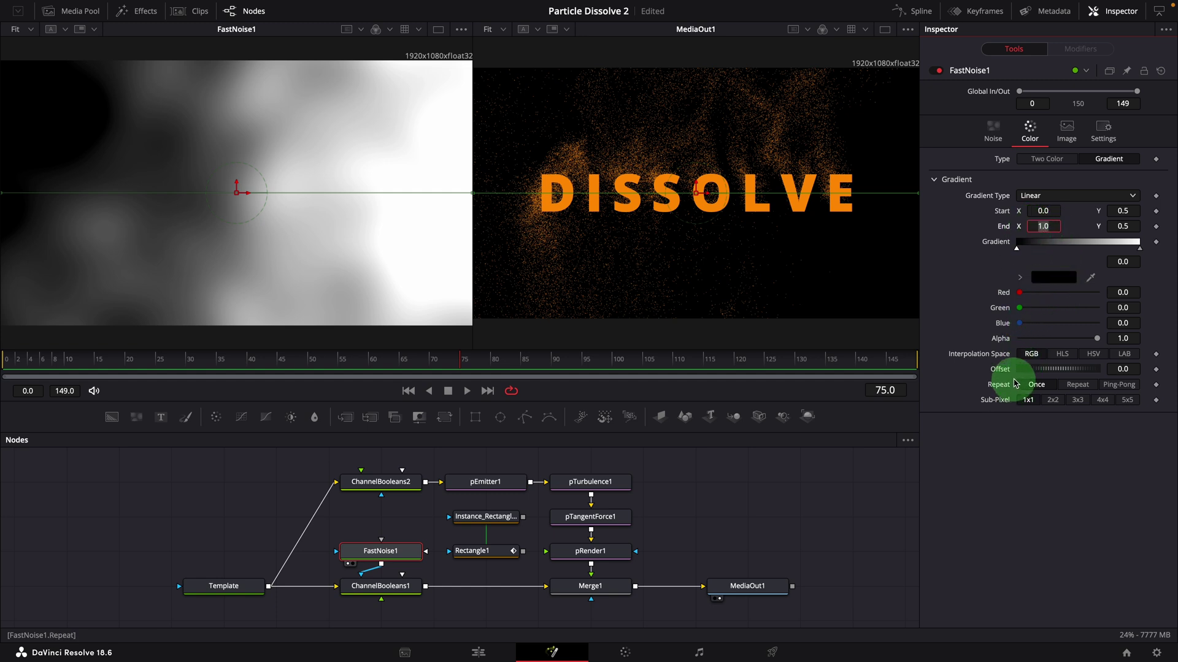
key("Tab")
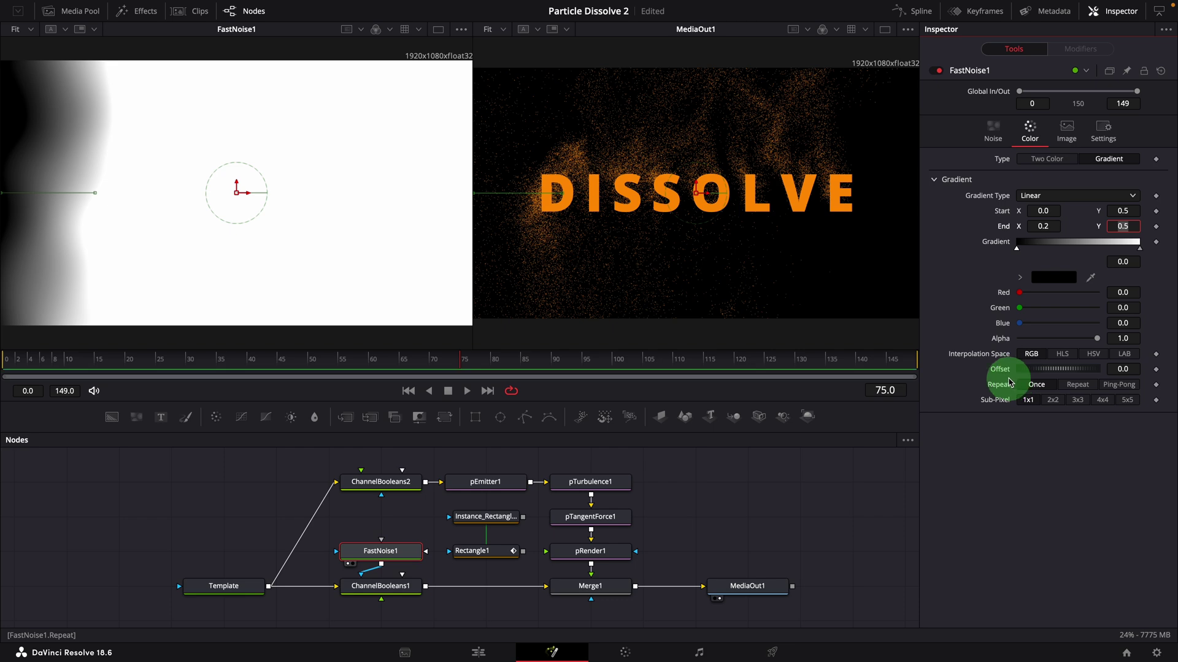
Set the gradient's black stop to 0 alpha, move the white stop to about 0.5, and try an offset of 0.631
left_click(1097, 339)
left_click_drag(1097, 339, 1009, 343)
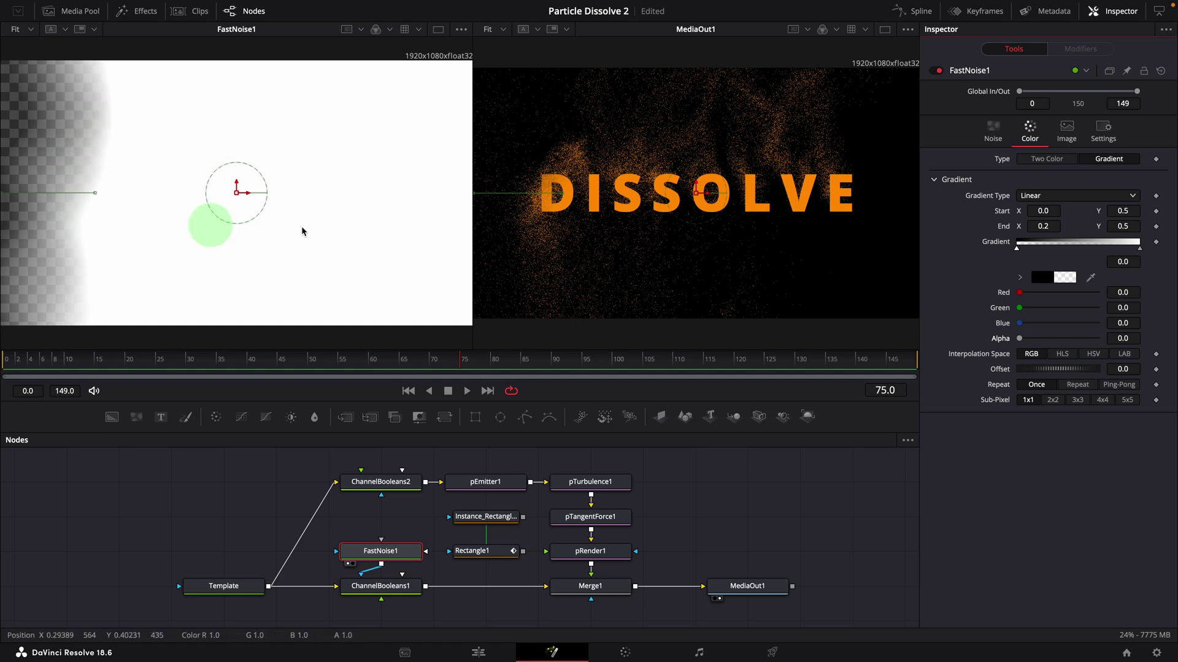
left_click_drag(1140, 251, 1078, 252)
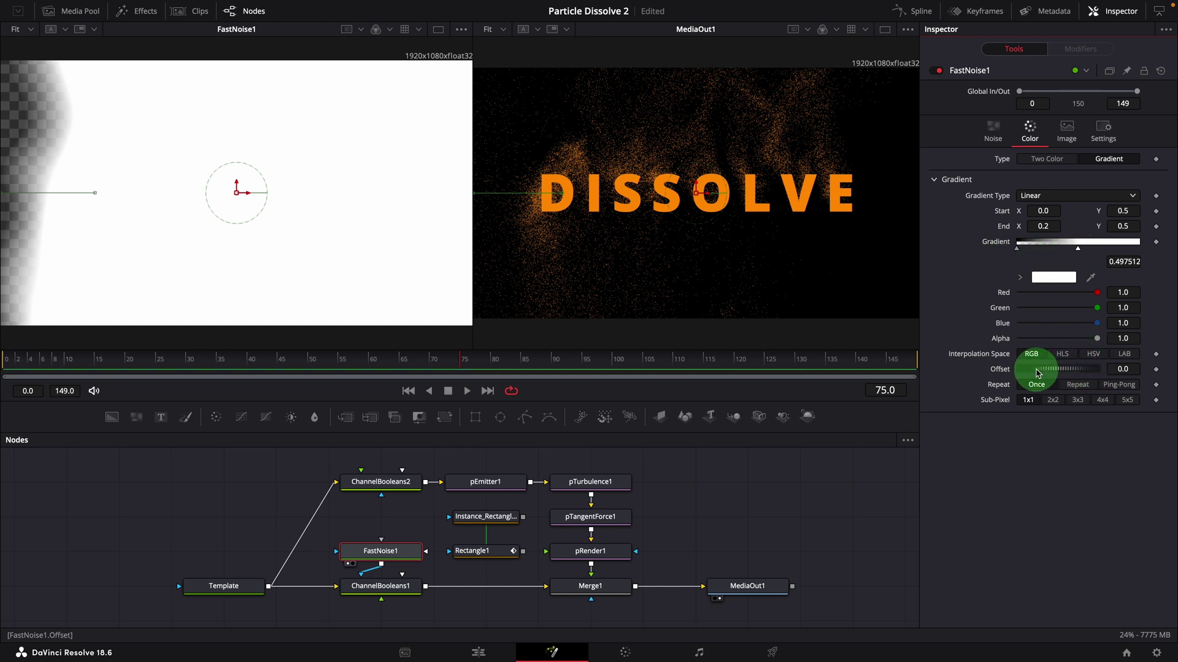
left_click_drag(1033, 371, 983, 171)
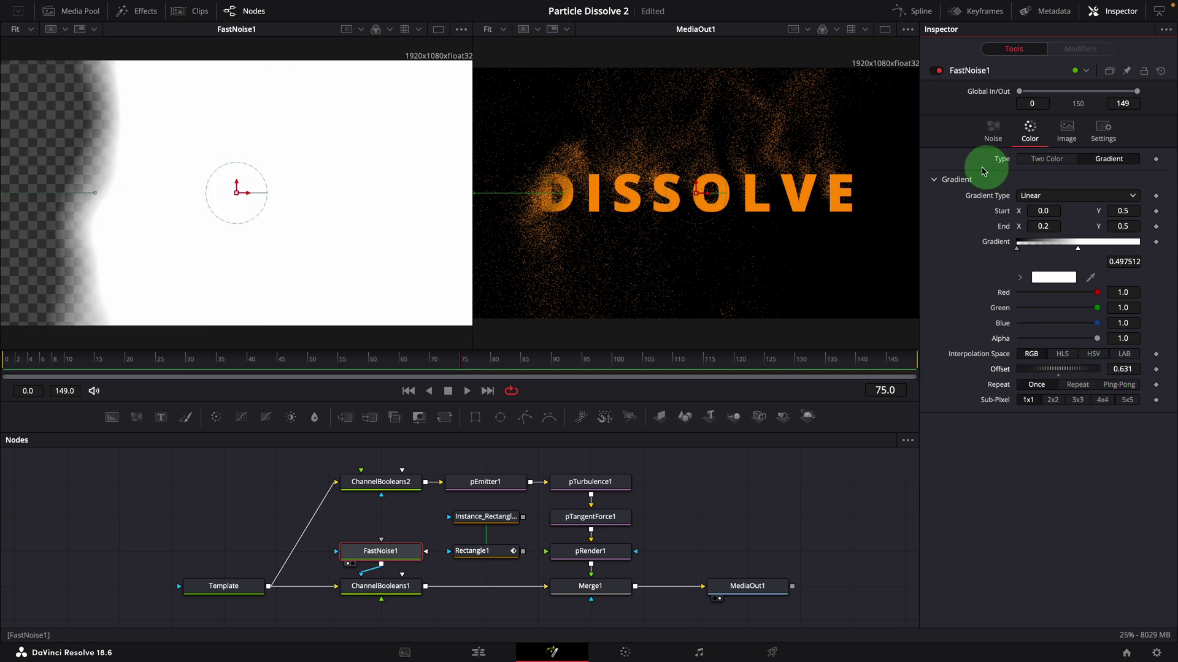
Set the FastNoise detail to 10 and its contrast to 2.02, trying out the other noise controls
left_click(993, 130)
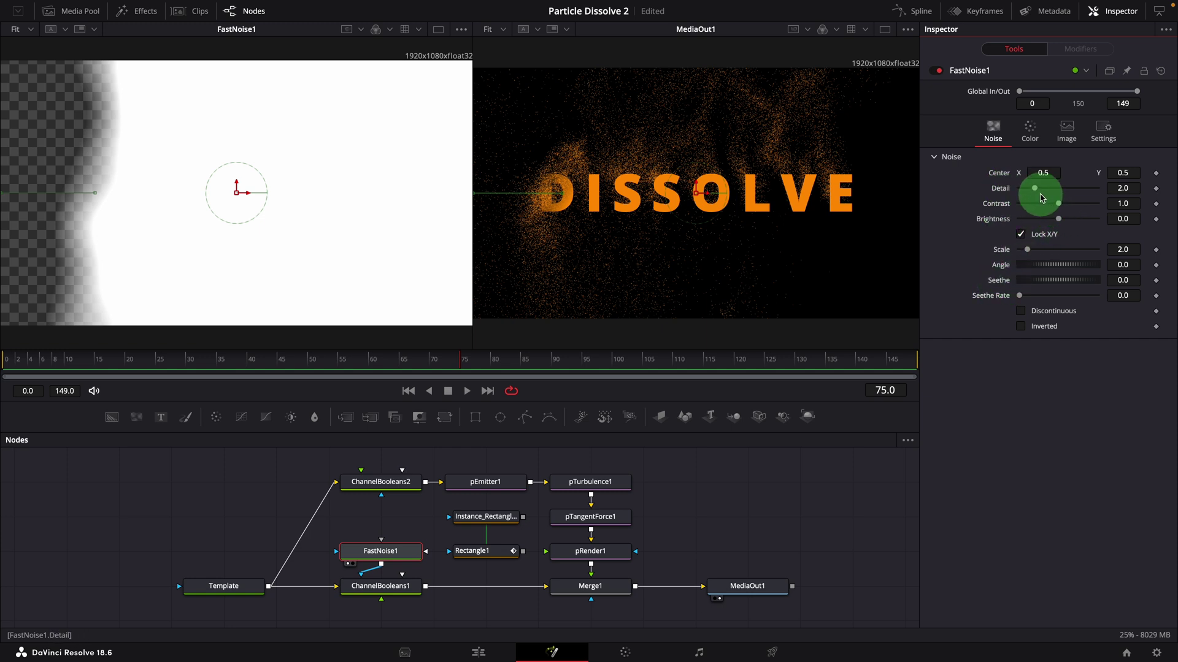
left_click_drag(1037, 192, 1083, 206)
mouse_move(1026, 250)
left_mouse_down()
mouse_move(1107, 250)
mouse_move(1028, 250)
left_mouse_up()
left_click_drag(1077, 209, 1068, 205)
left_click_drag(1034, 284, 999, 263)
left_click(1028, 326)
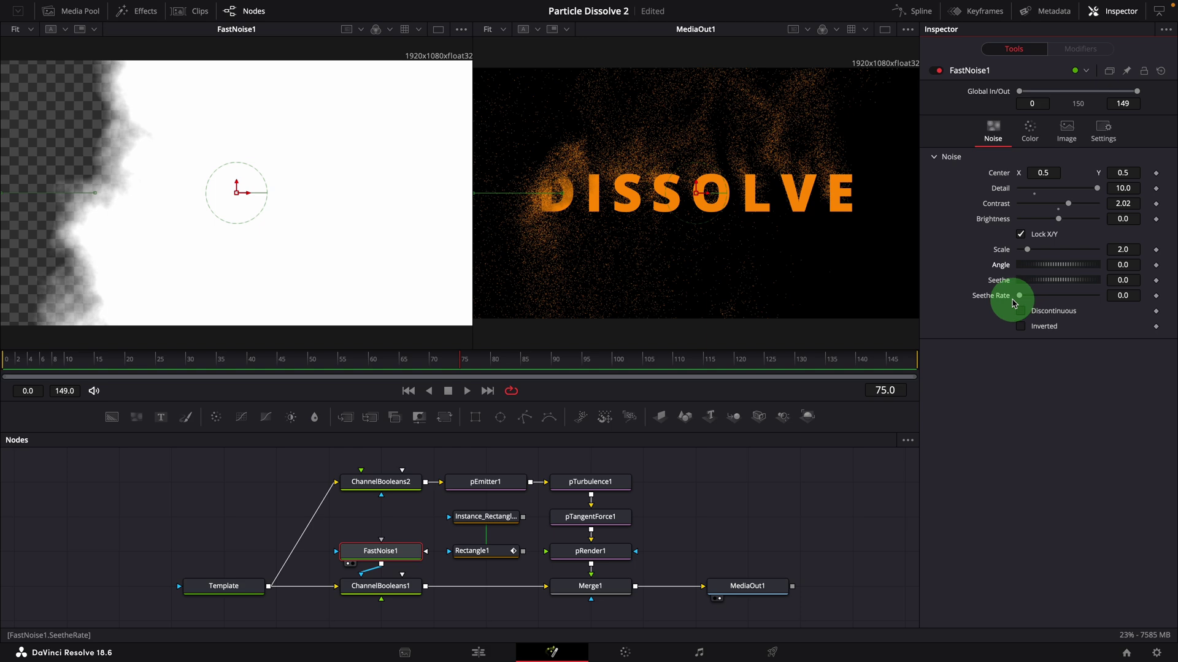
Keyframe the FastNoise gradient offset from -0.304 at frame 0 to 4.783 at frame 149 and play back the wipe
left_click(1030, 141)
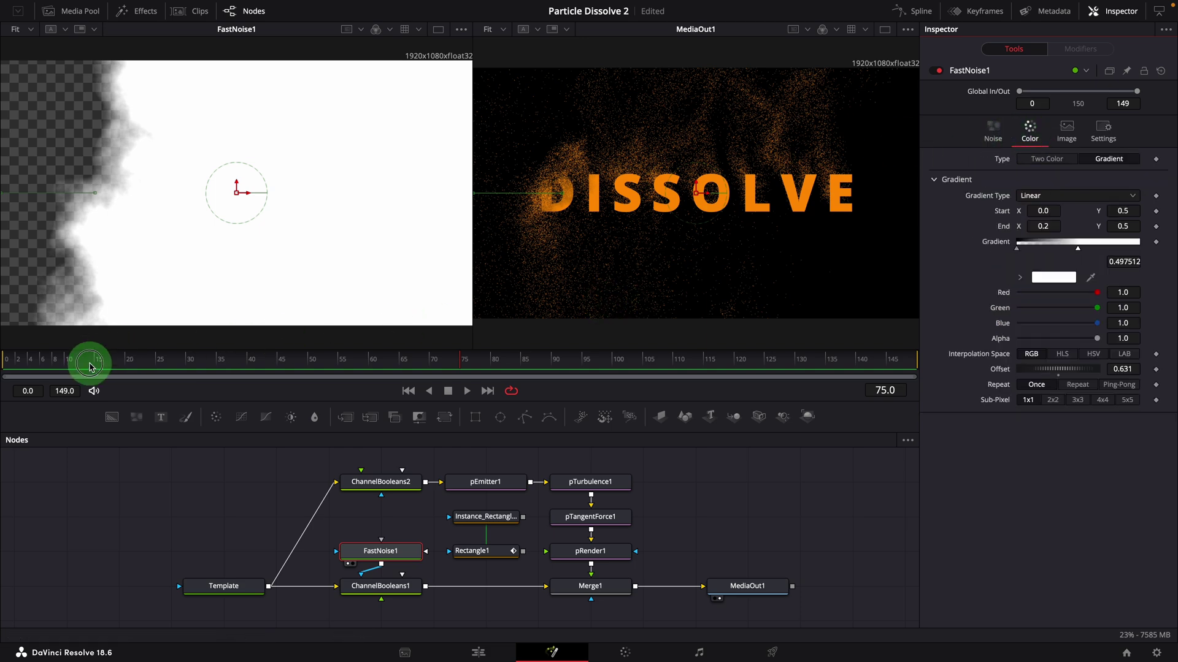
left_click(43, 361)
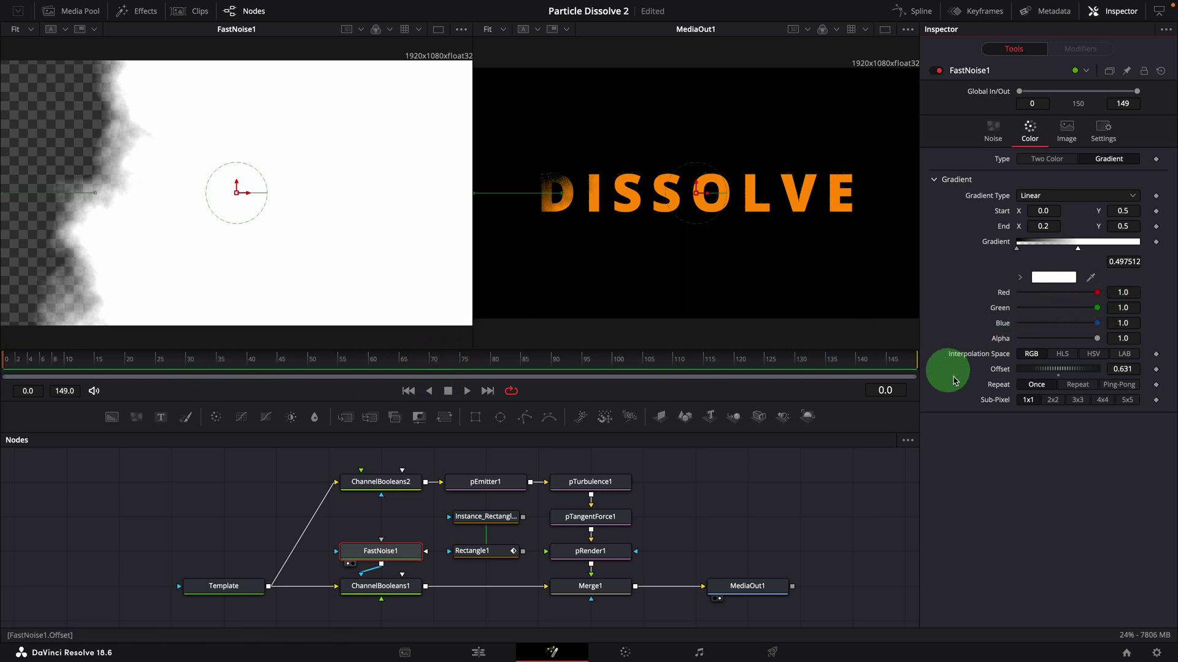
left_click(1156, 370)
left_click_drag(1077, 374, 1001, 373)
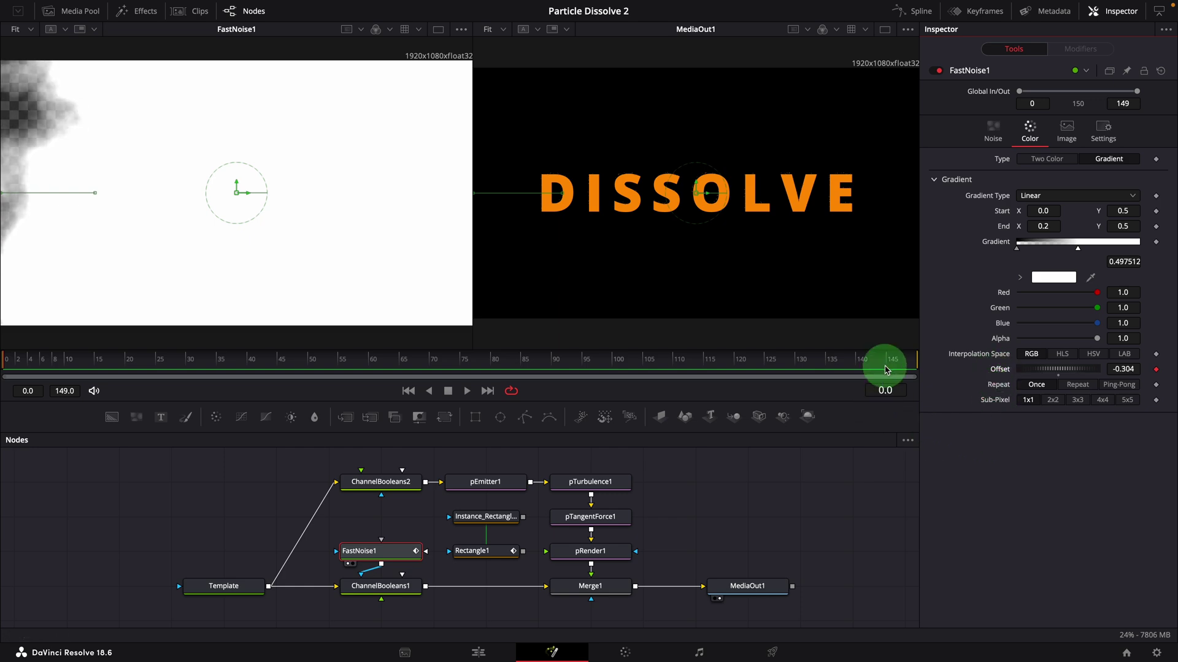
left_click_drag(889, 366, 926, 368)
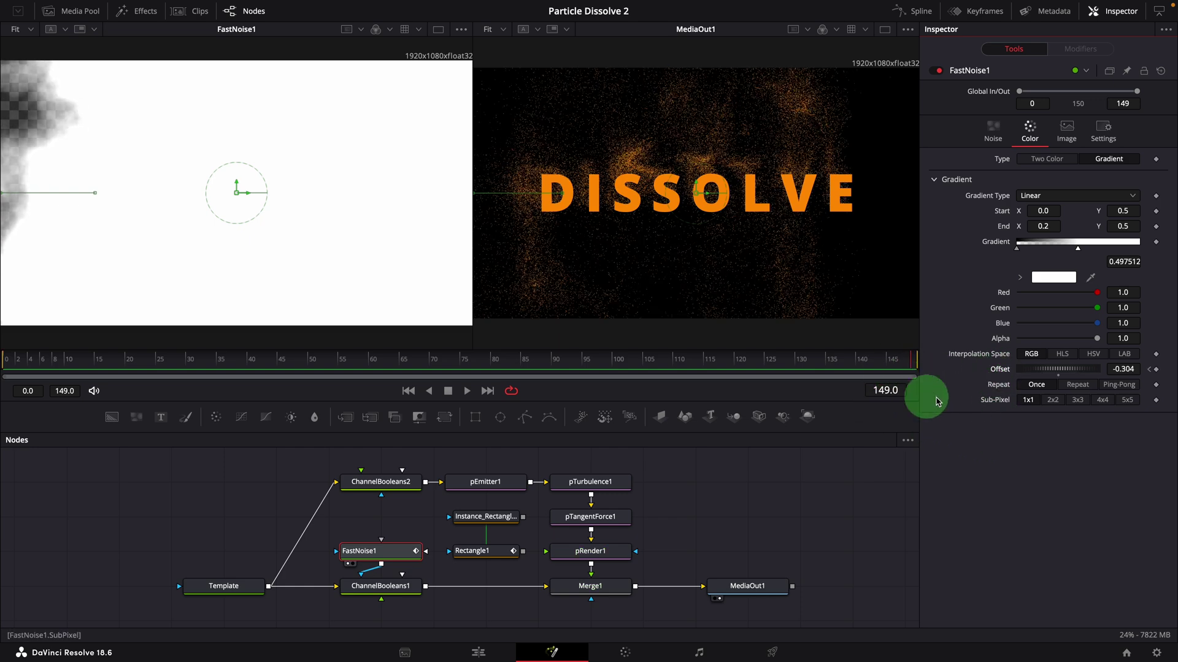
left_click_drag(1036, 370, 1085, 372)
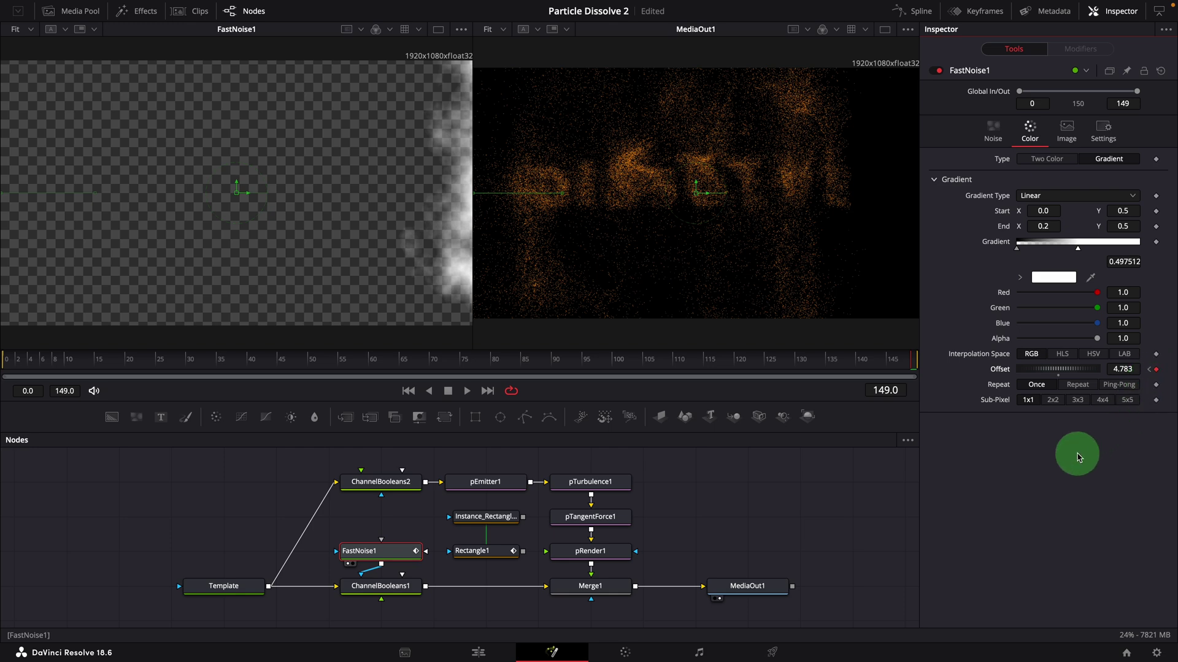
left_click(466, 392)
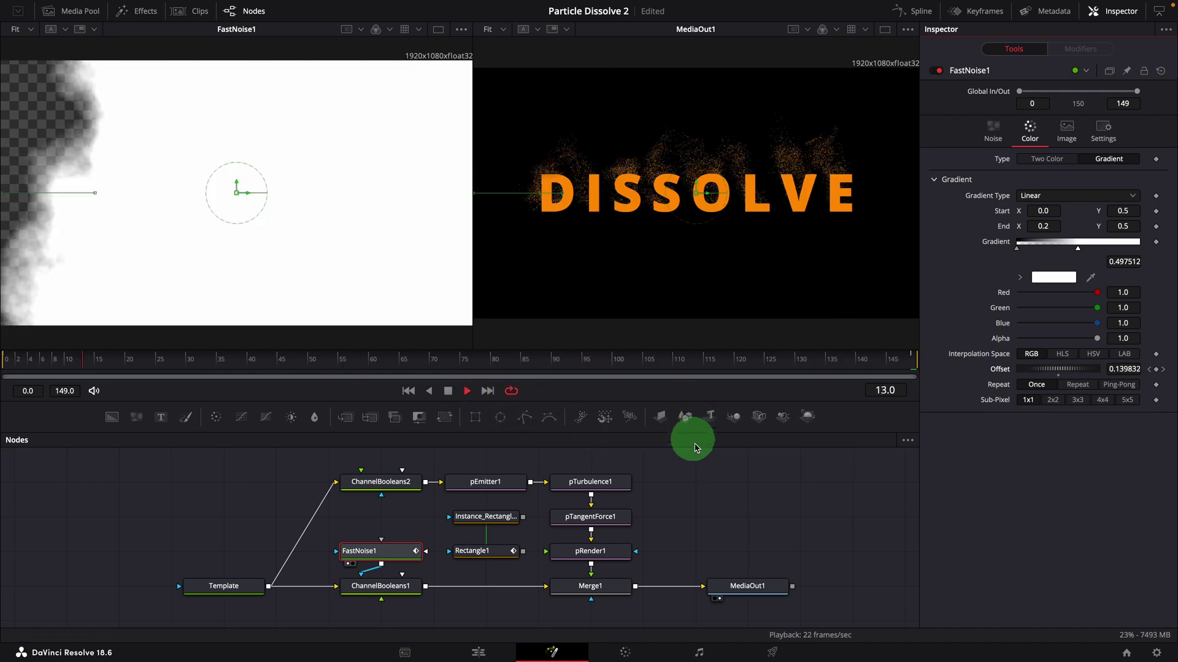
left_click(448, 391)
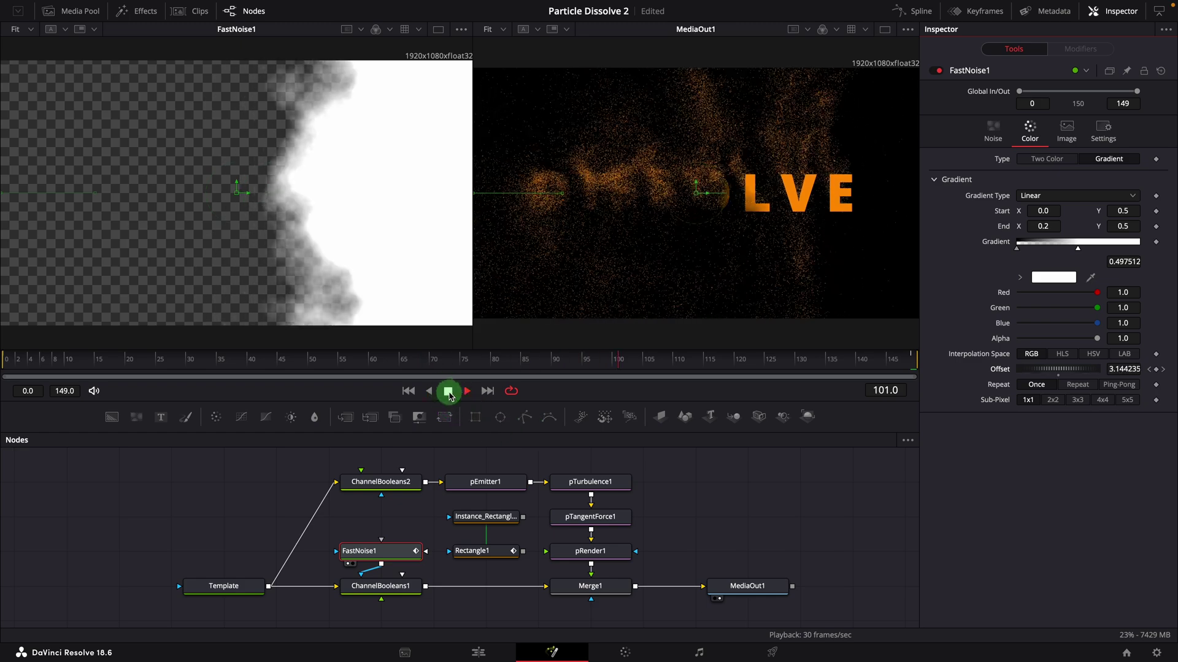
Try lower contrast and scale values on the FastNoise at different frames, settling on contrast 1.57 and scale 2.0
left_click(996, 140)
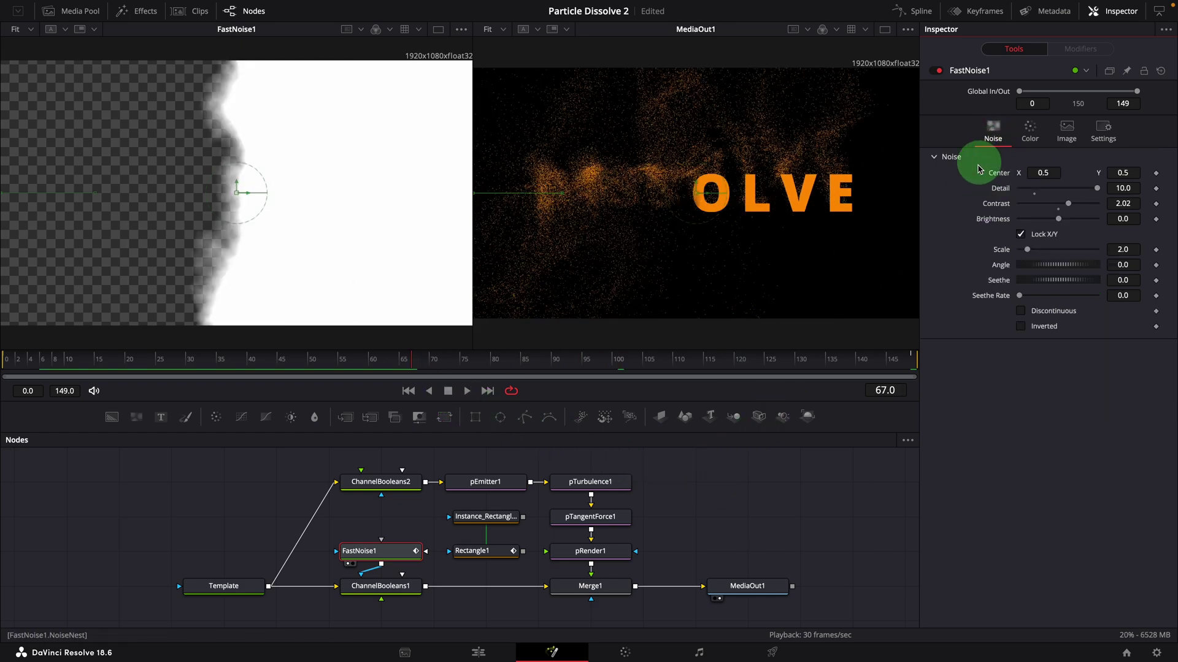
left_click(959, 380)
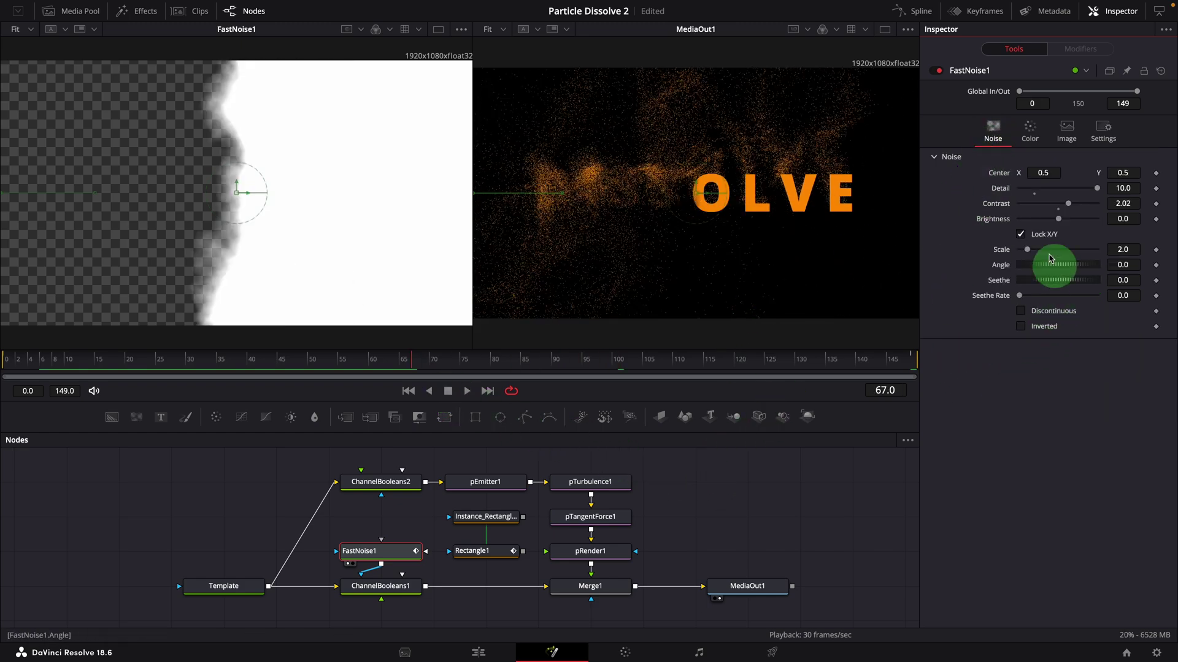
left_click_drag(1069, 206, 1053, 209)
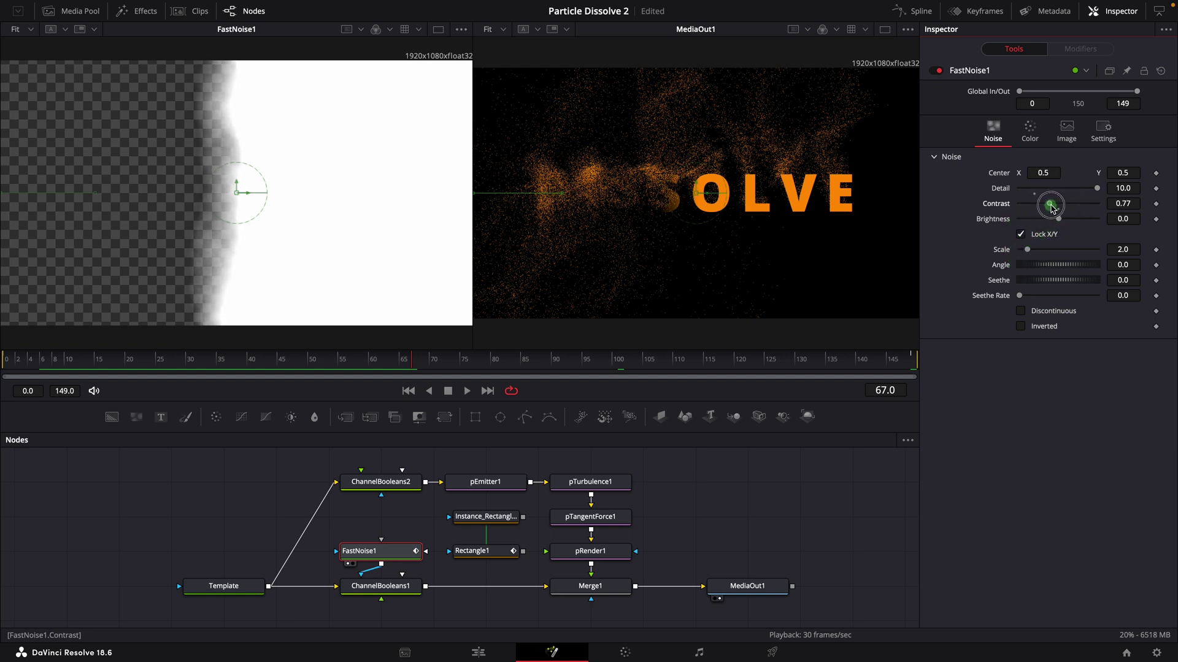
left_click_drag(1026, 247, 994, 252)
left_click_drag(413, 361, 319, 363)
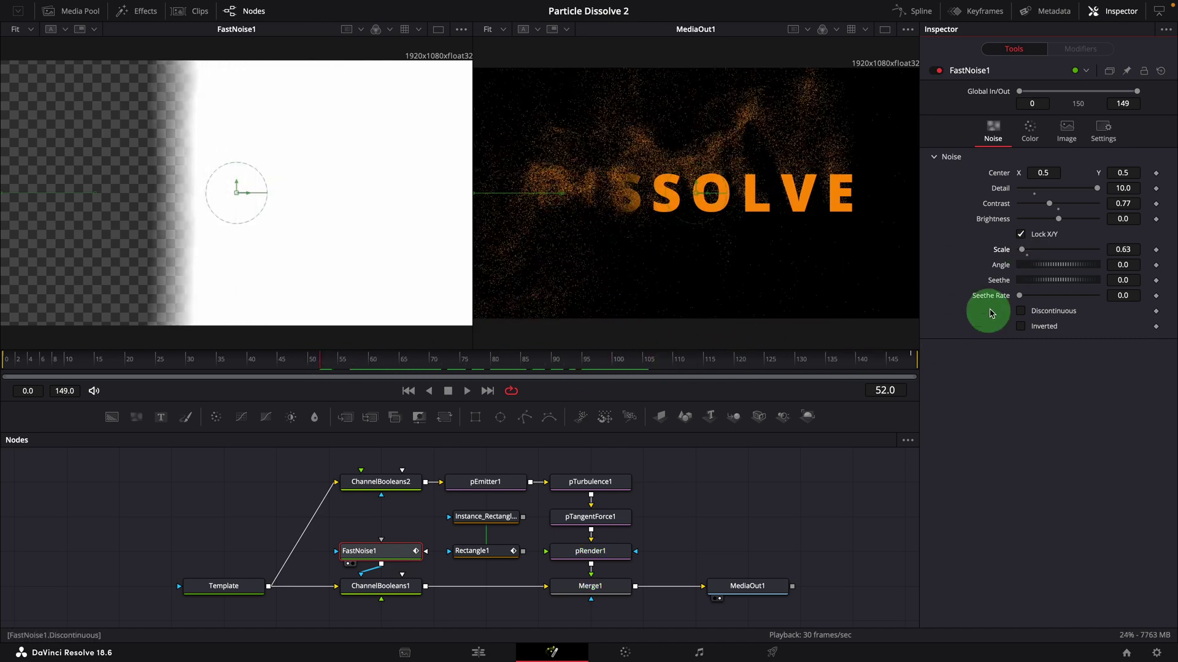
left_click_drag(1023, 253, 990, 254)
left_click(328, 367)
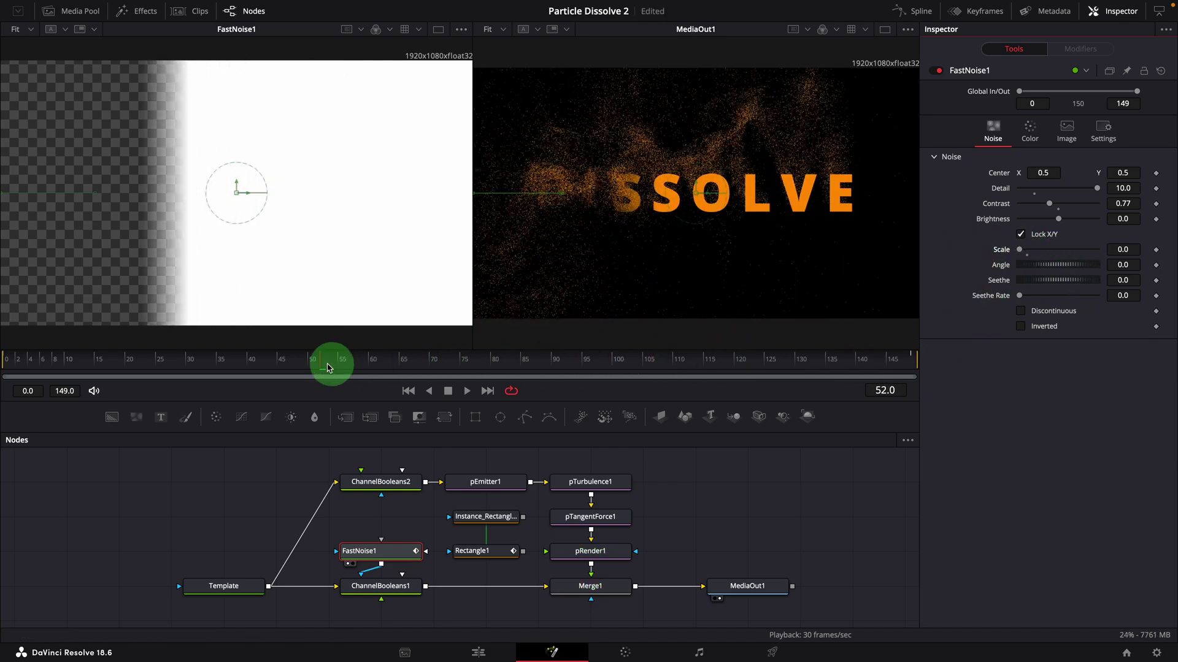
left_click_drag(328, 367, 421, 359)
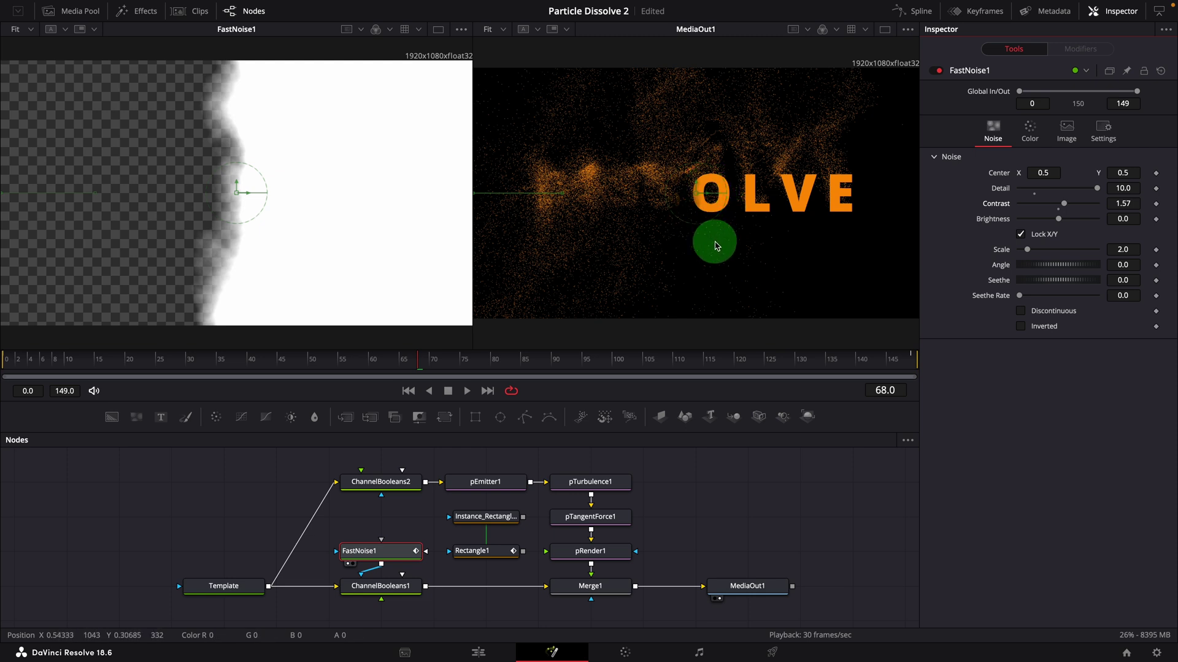
Lower the High level of the ChannelBooleans1 mask range to 0.111, view that node's output, and play back the title
left_click(383, 593)
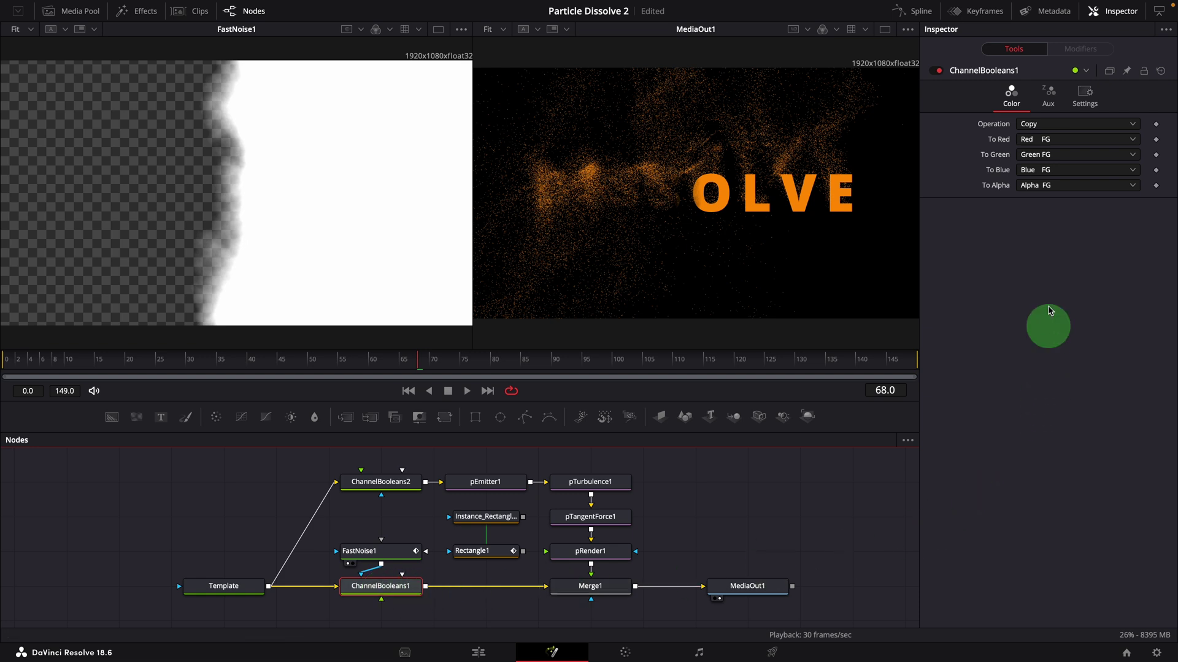
left_click(1086, 98)
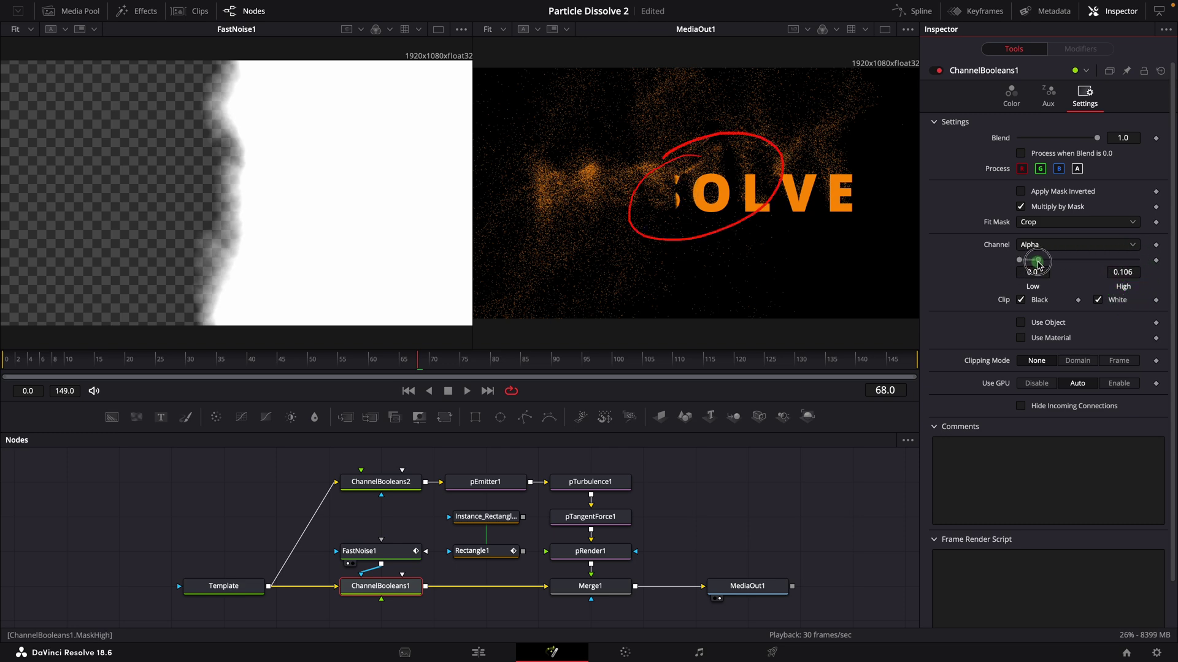
left_click(387, 586)
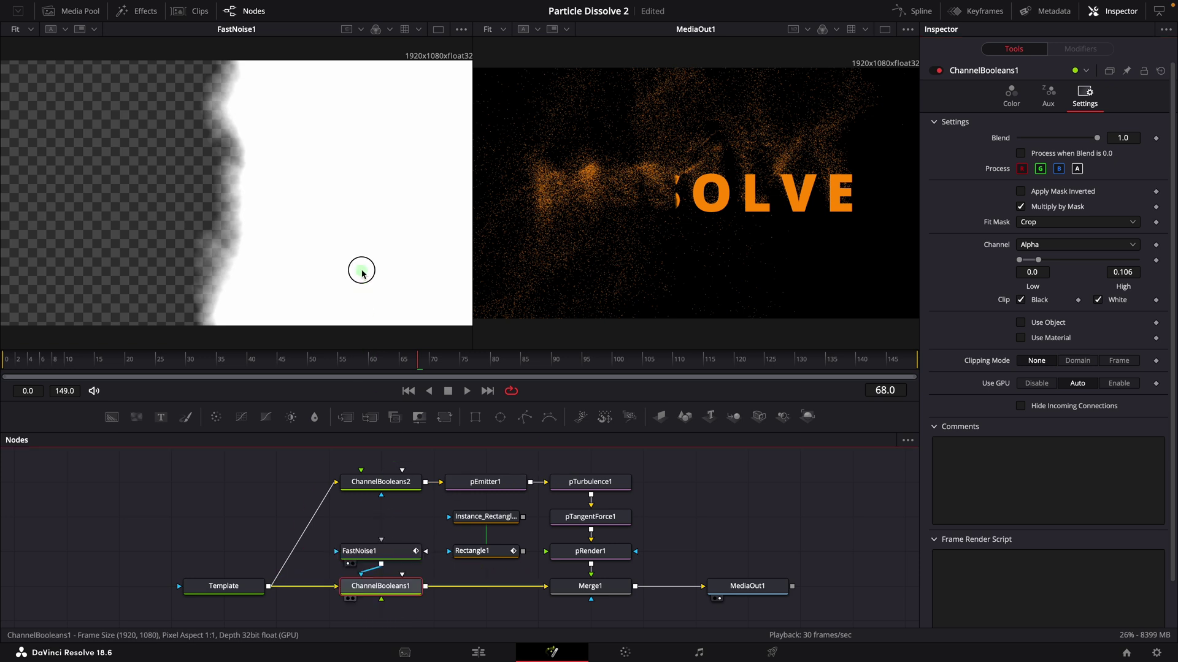
key("1")
mouse_move(1038, 260)
left_mouse_down()
mouse_move(1070, 265)
mouse_move(1041, 271)
left_mouse_up()
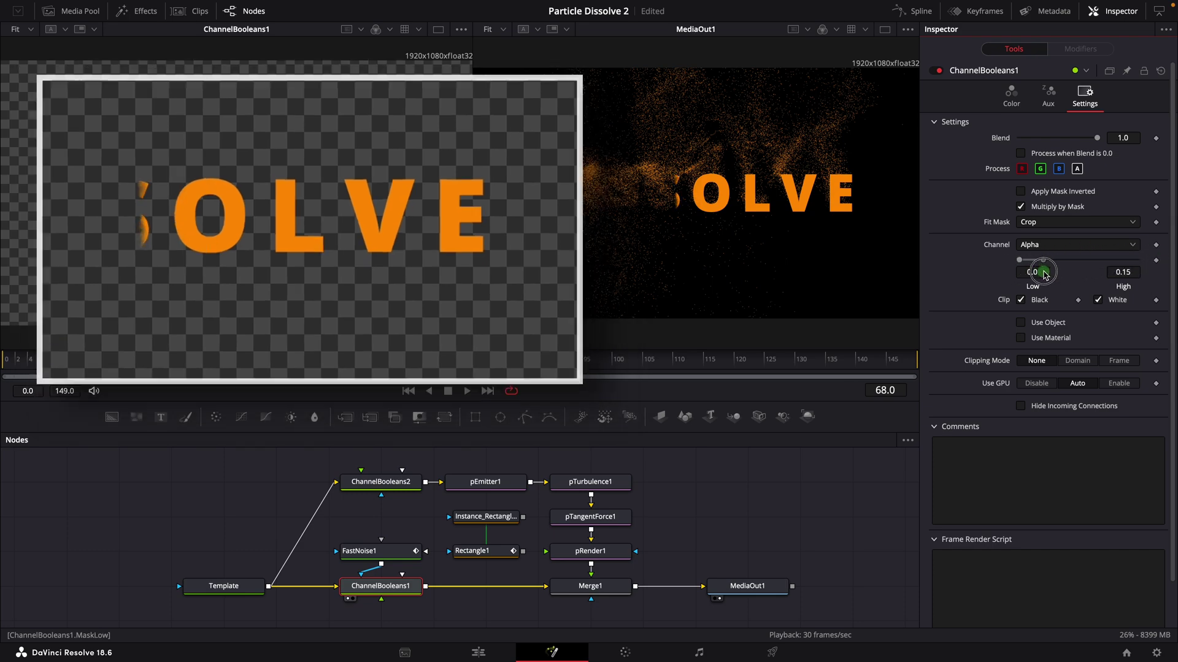
left_click(467, 393)
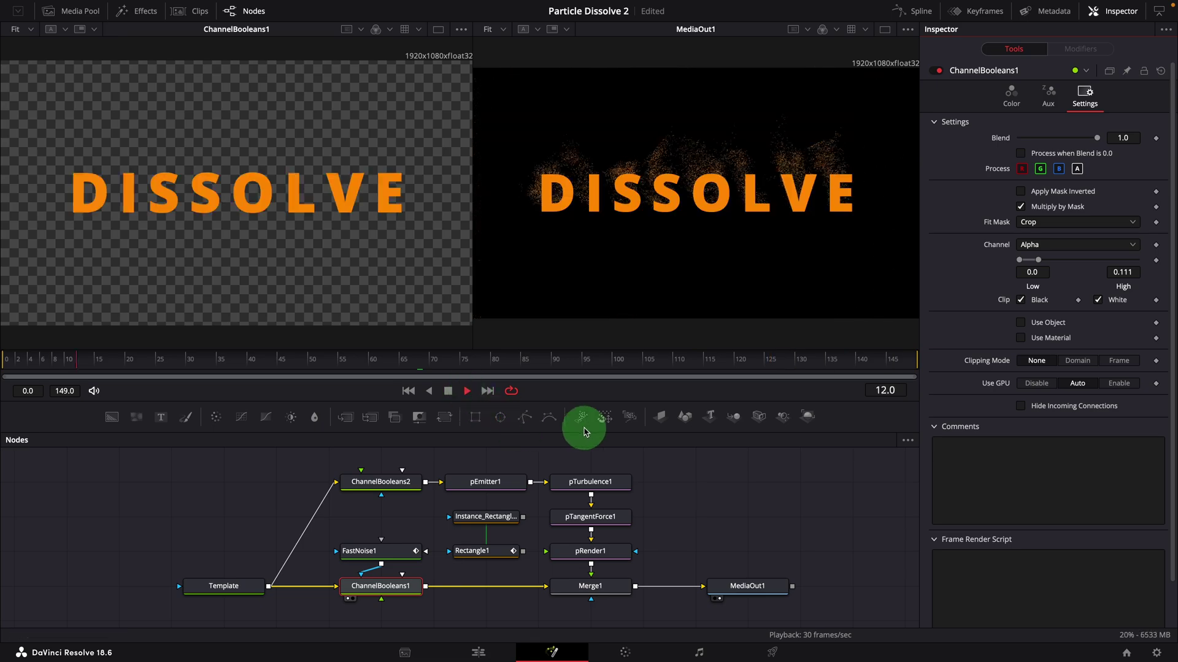
key("space")
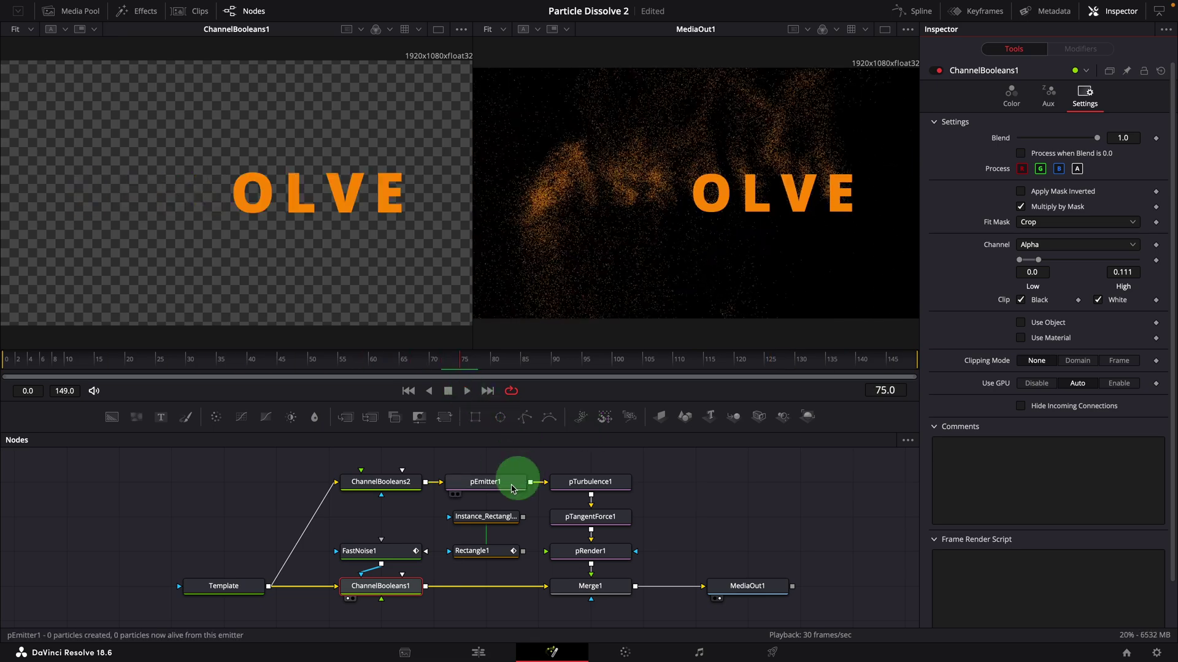
Paste FastNoise1 as an instance above the original and connect its output to the effect mask of ChannelBooleans2
left_click(382, 553)
right_click(382, 555)
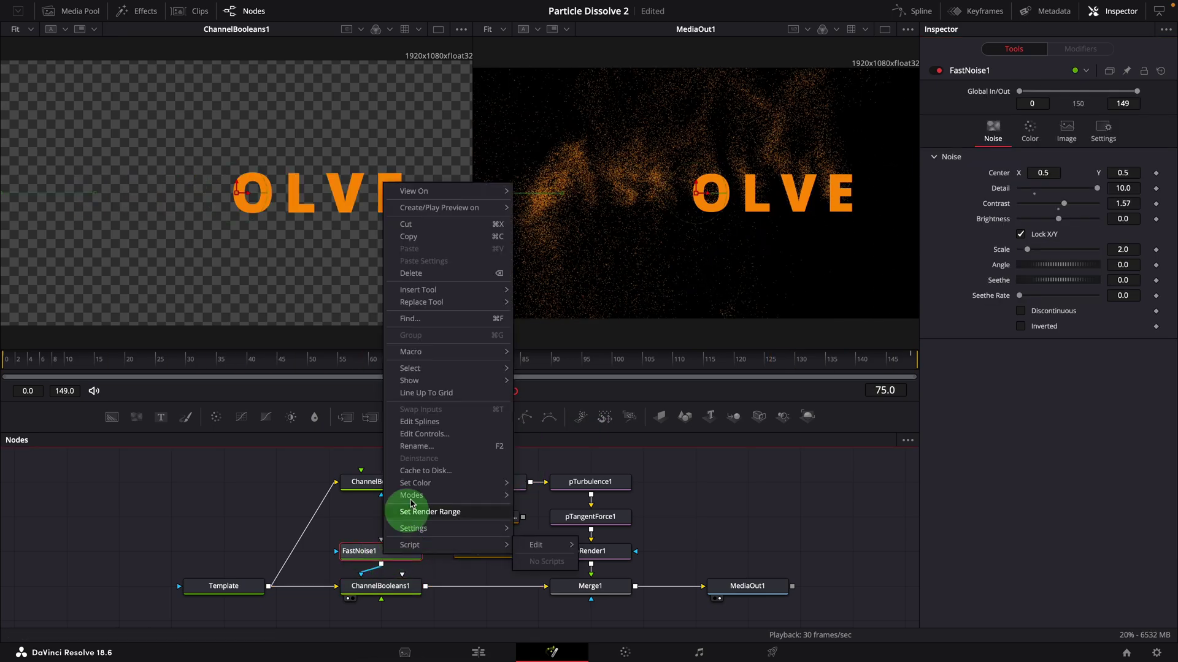
left_click(452, 237)
right_click(353, 519)
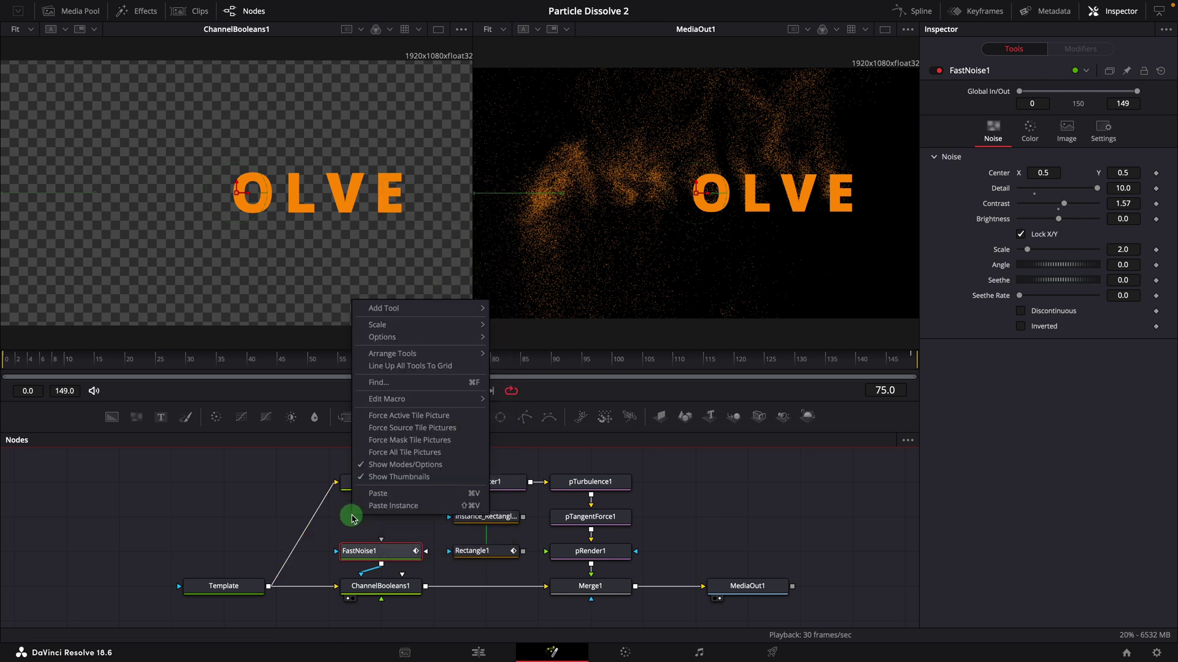
left_click(415, 510)
left_click_drag(341, 510, 393, 521)
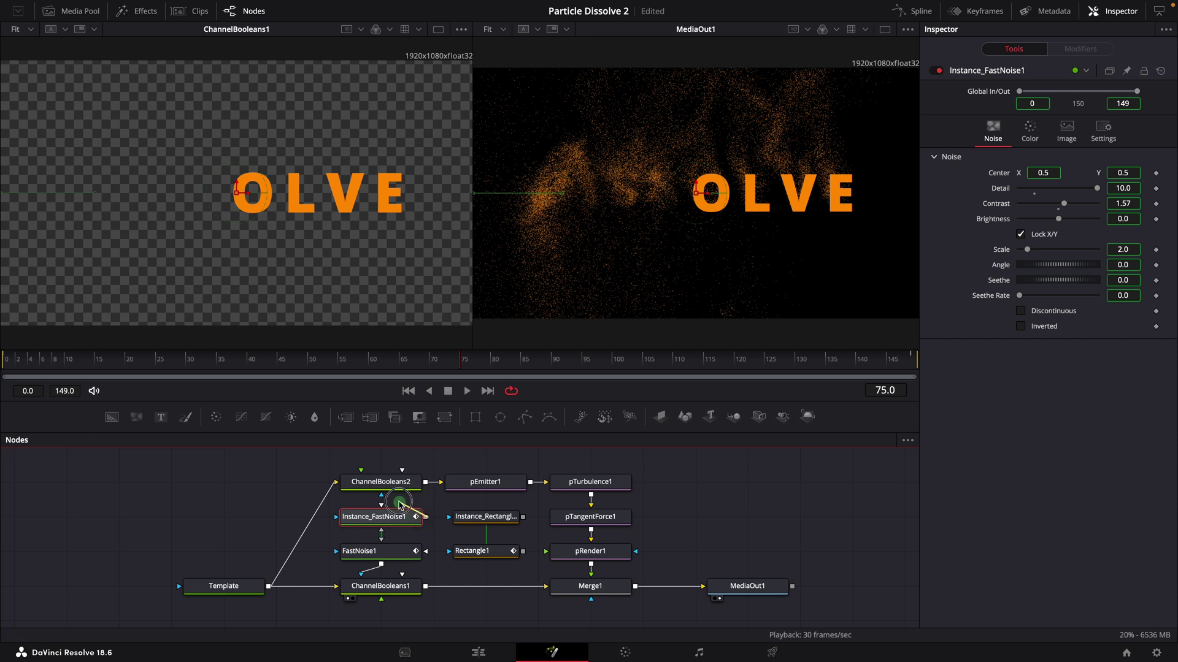
left_click_drag(381, 498, 417, 520)
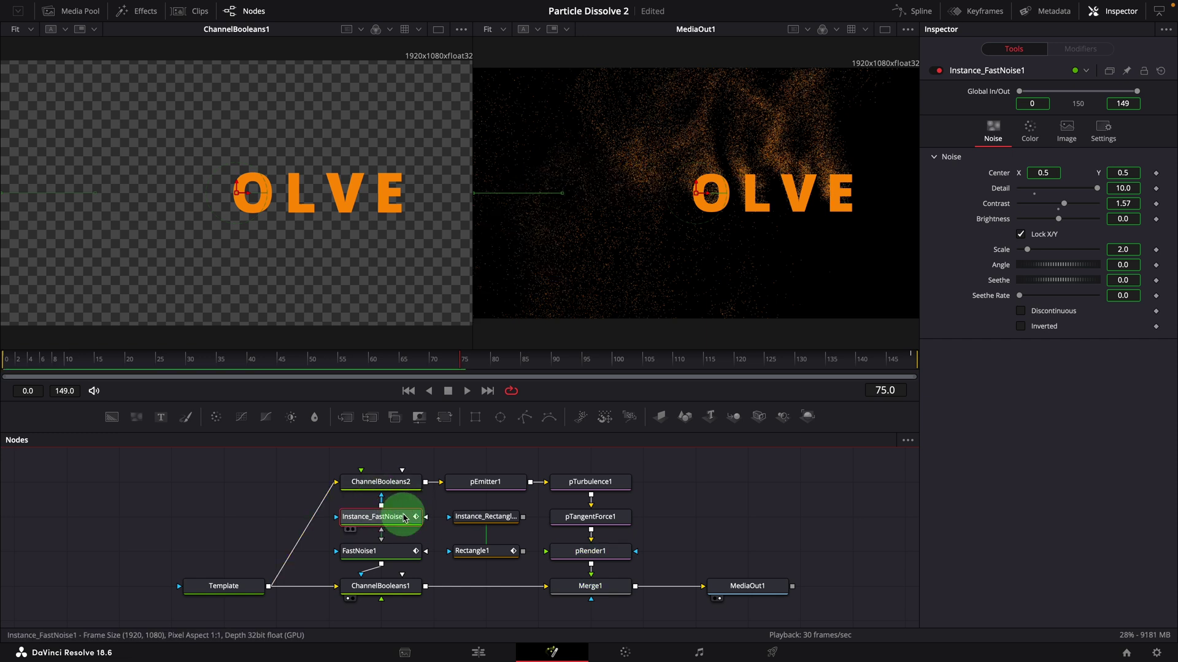
View the FastNoise instance and deinstance its gradient Offset
key("1")
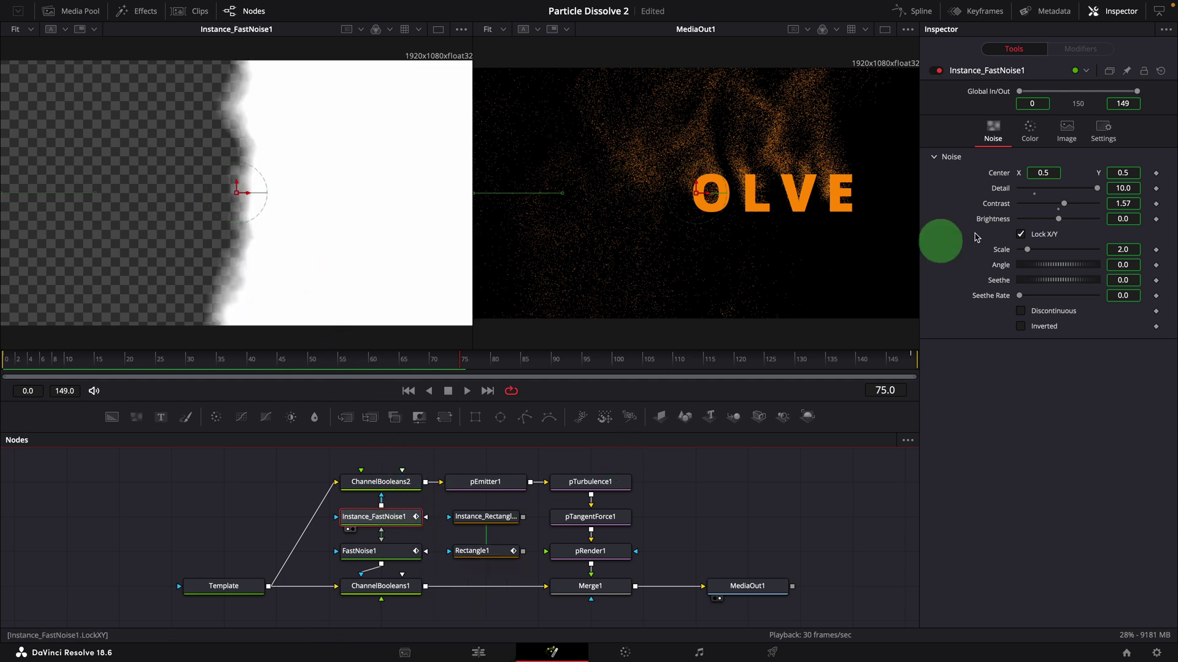
left_click(1029, 134)
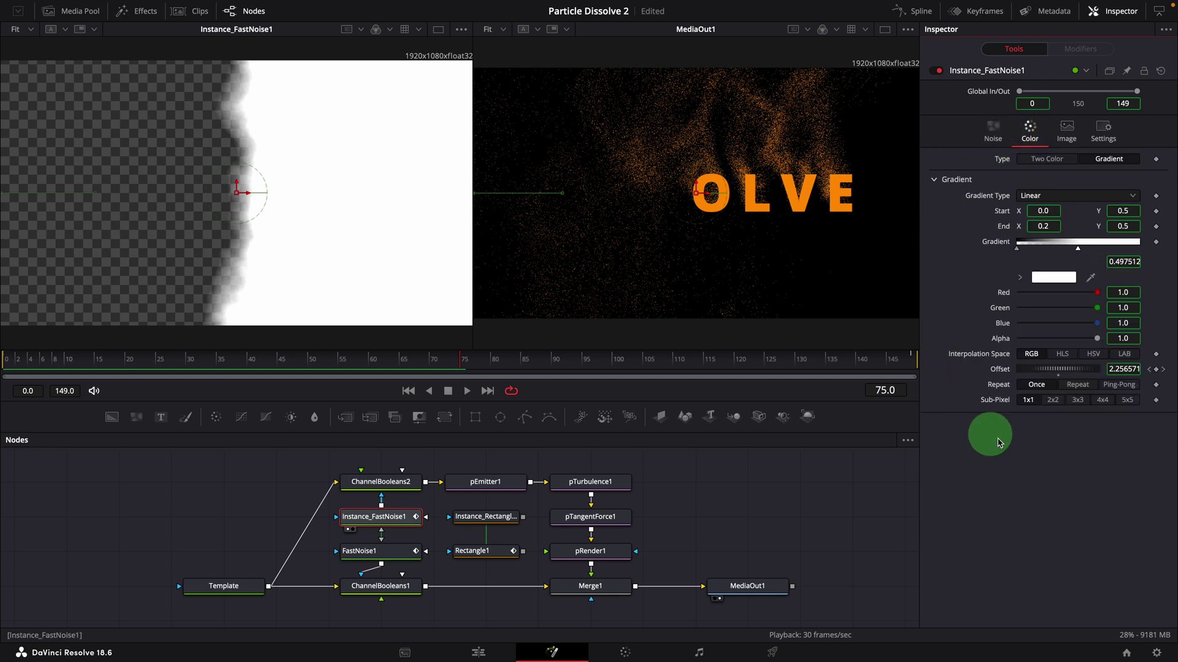
right_click(1006, 373)
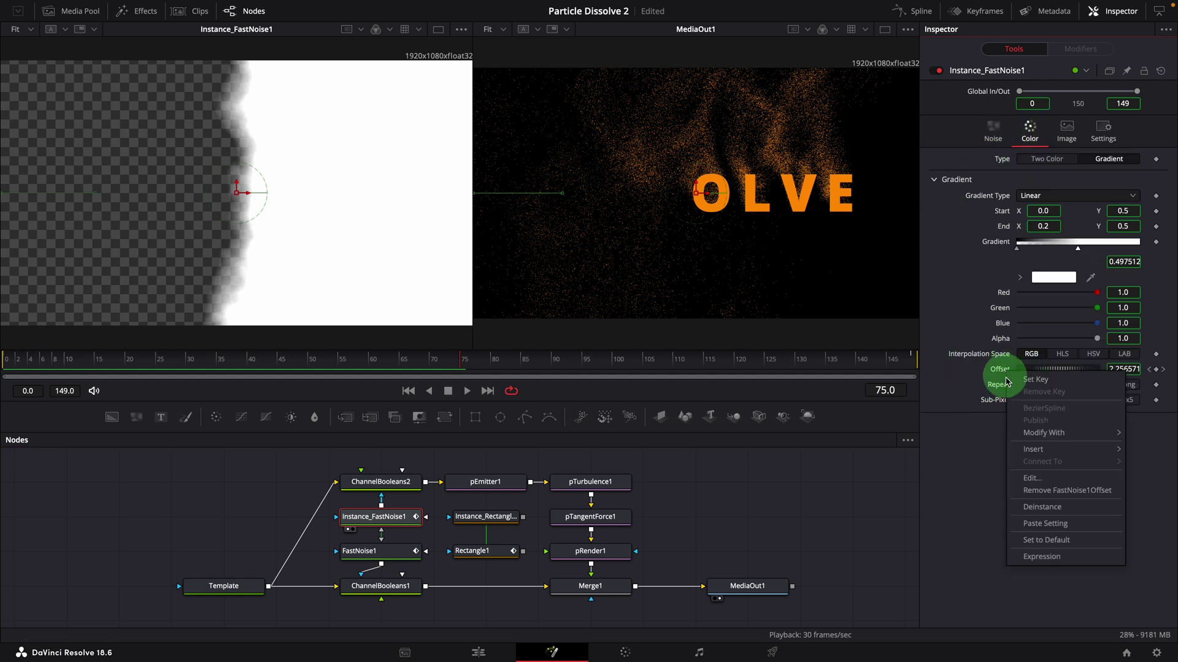
left_click(1043, 507)
Drive the FastNoise instance's gradient Offset with the expression "FastNoise1.Offset - 0.5"
double_click(999, 370)
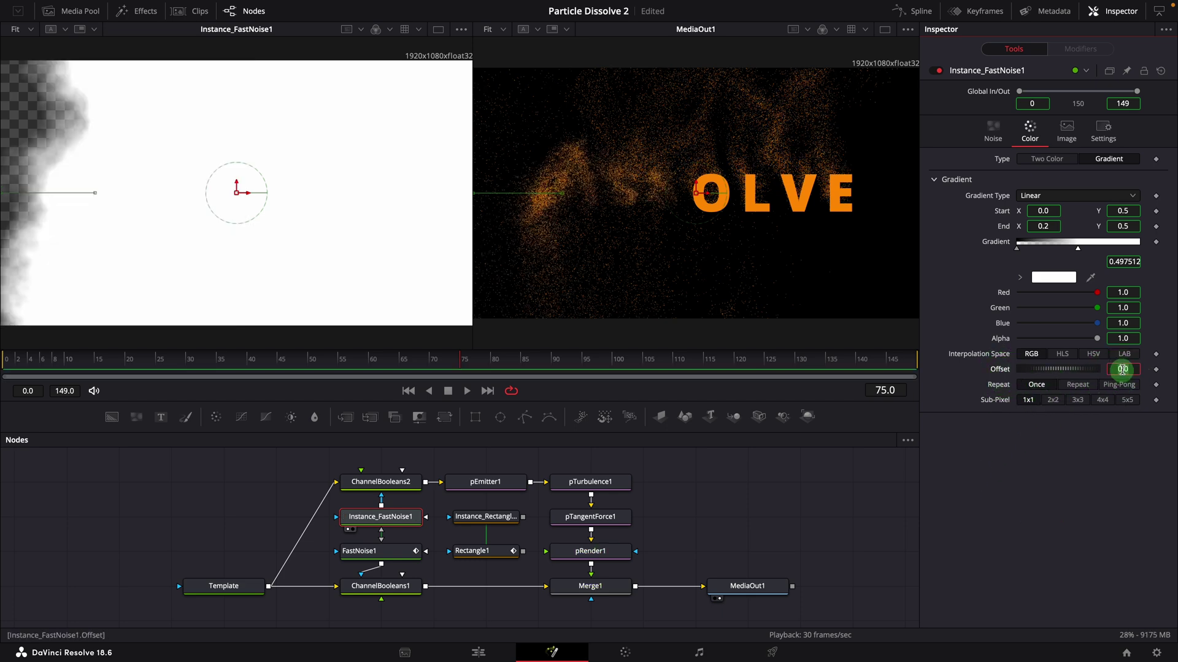
left_click(1108, 489)
key("Return")
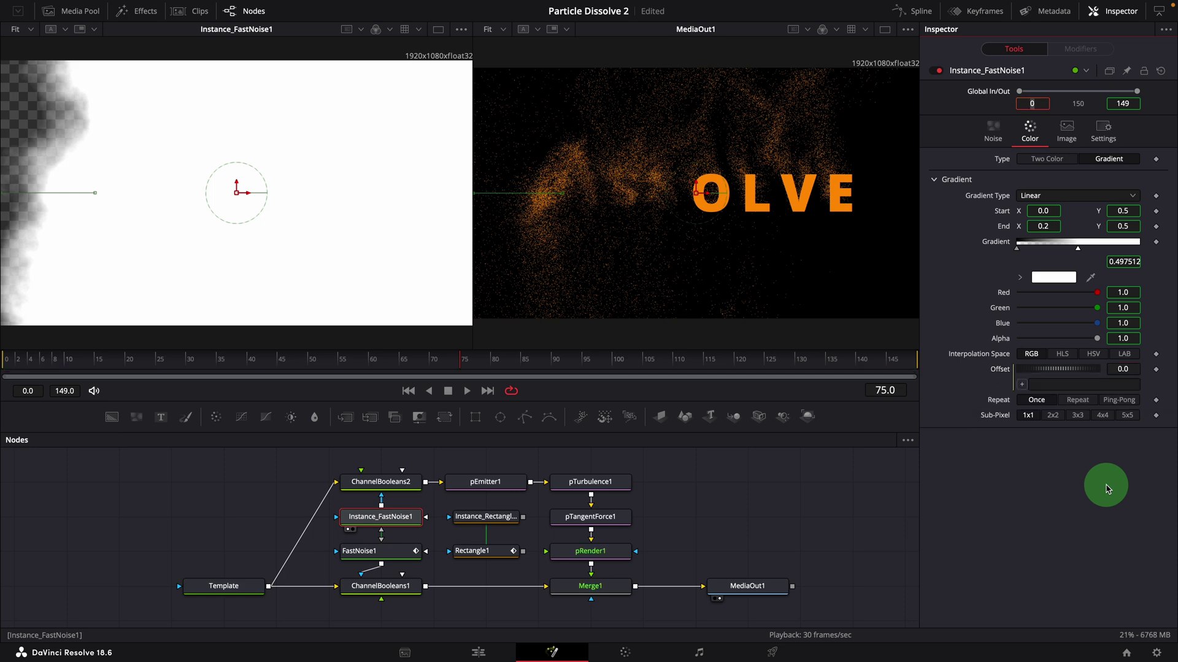
left_click(1036, 385)
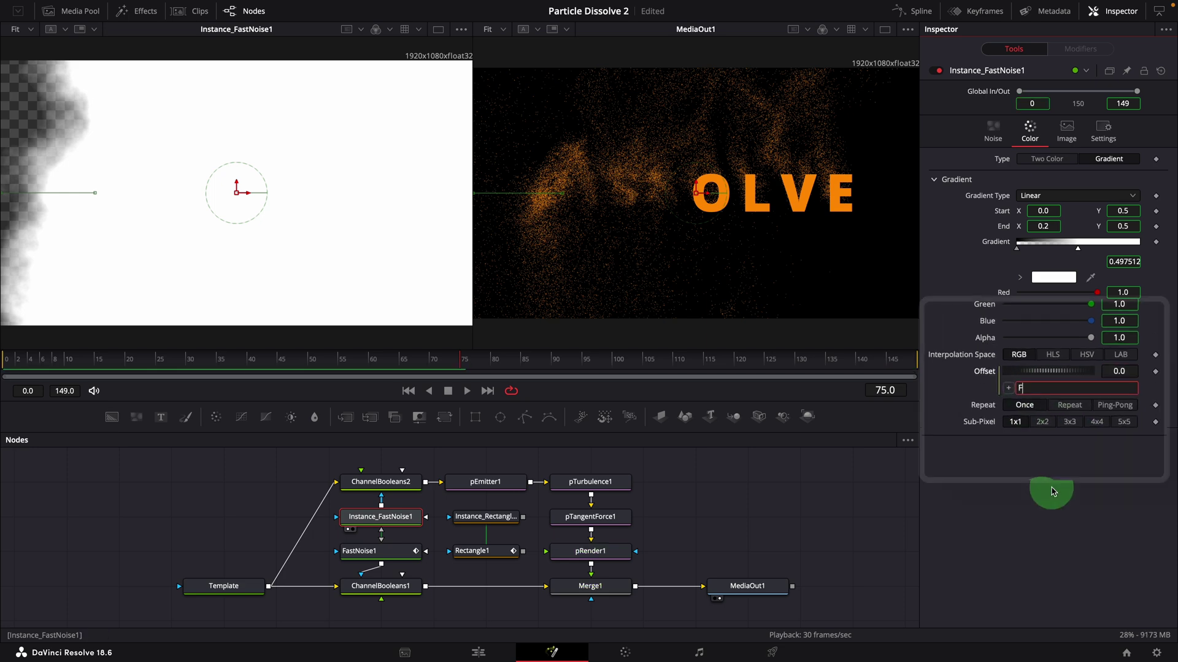
type("FastNoise1.Offset")
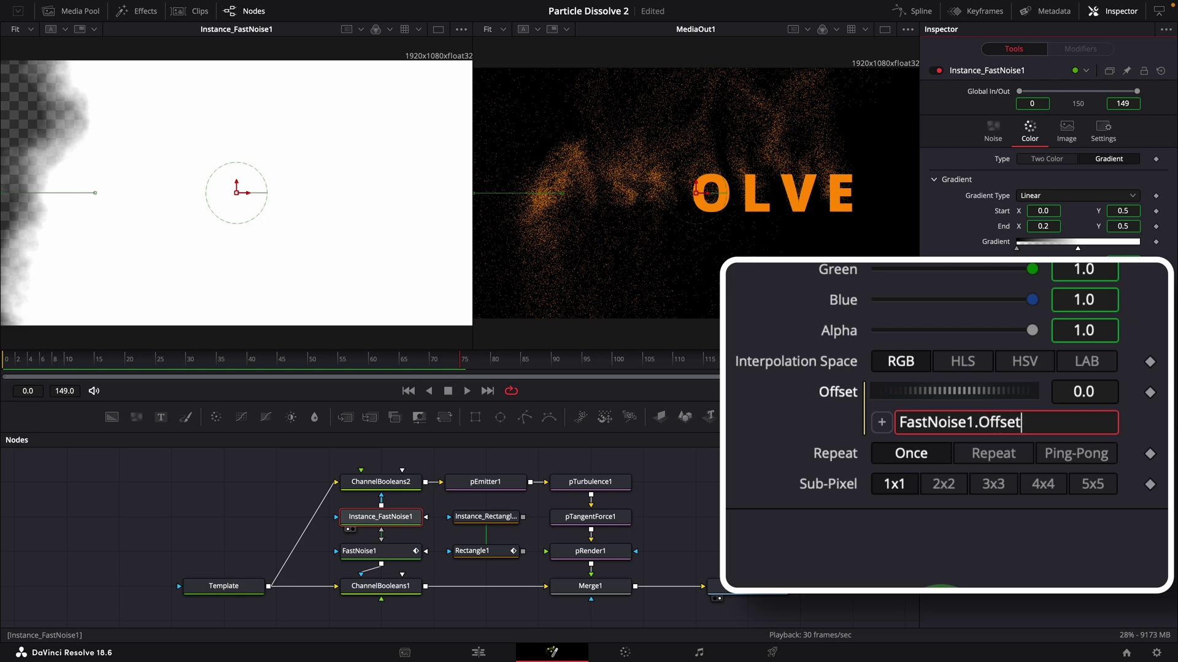
type(" - 0.5")
key("Return")
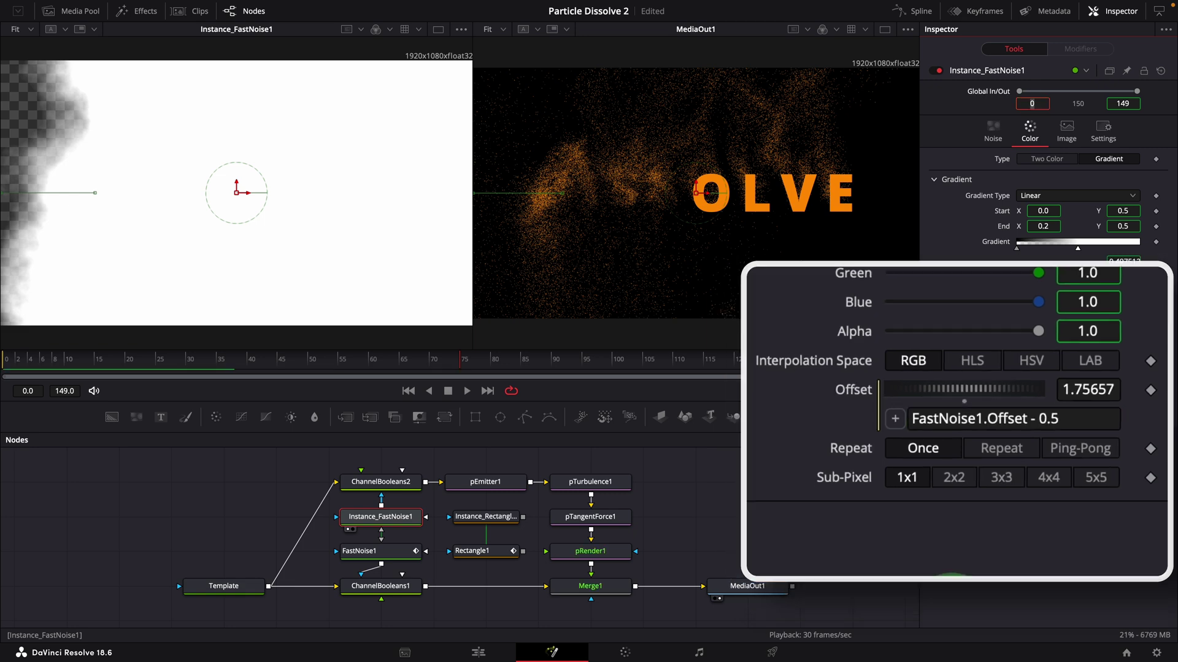
Show FastNoise1 beside its instance and scrub the timeline to compare the two moving noise edges
left_click_drag(378, 551, 662, 270)
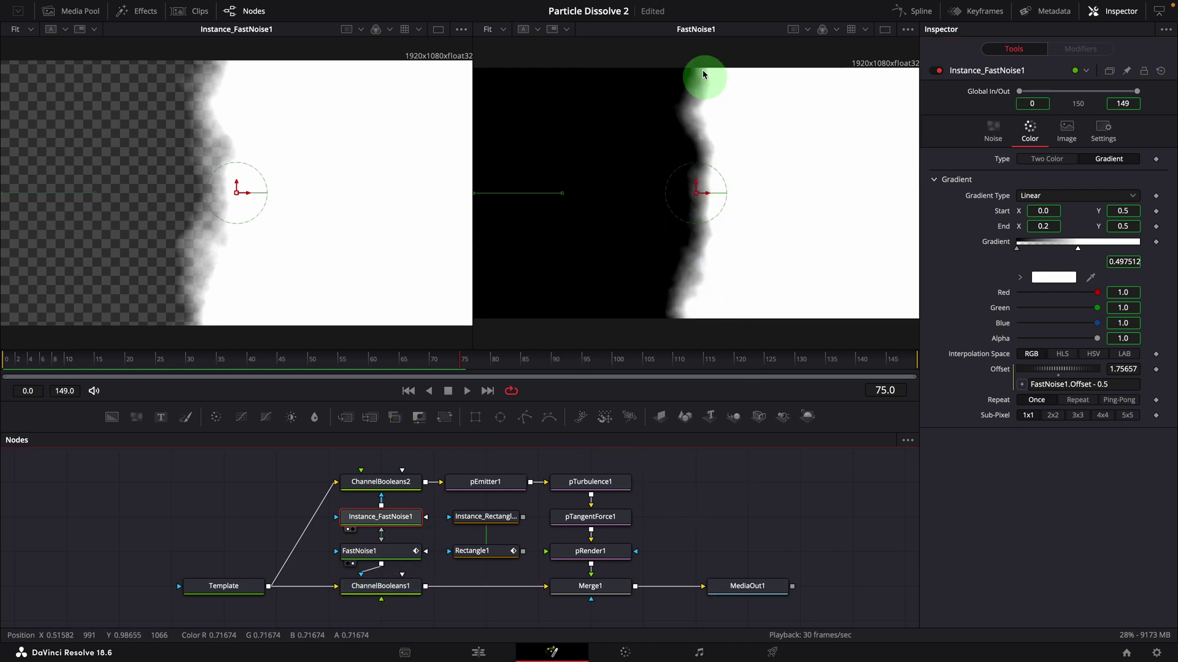
left_click(317, 361)
left_click_drag(319, 363, 444, 359)
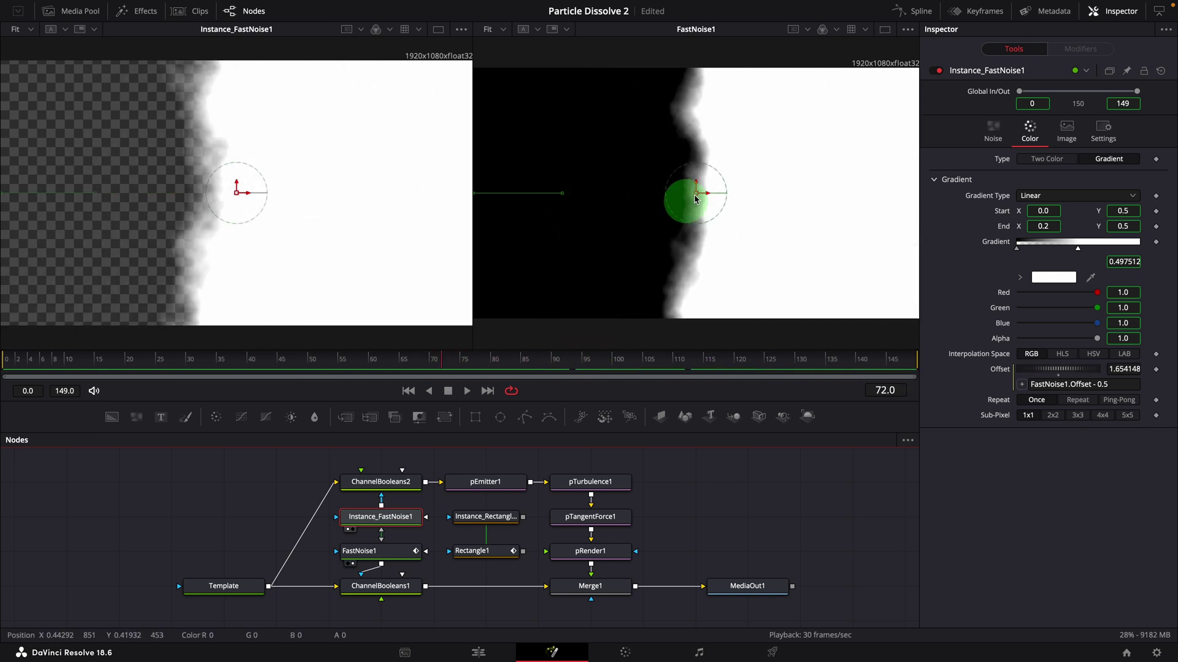
Connect FastNoise1 as the effect mask of Instance_FastNoise1 and turn on Apply Mask Inverted for the instance
left_click(495, 488)
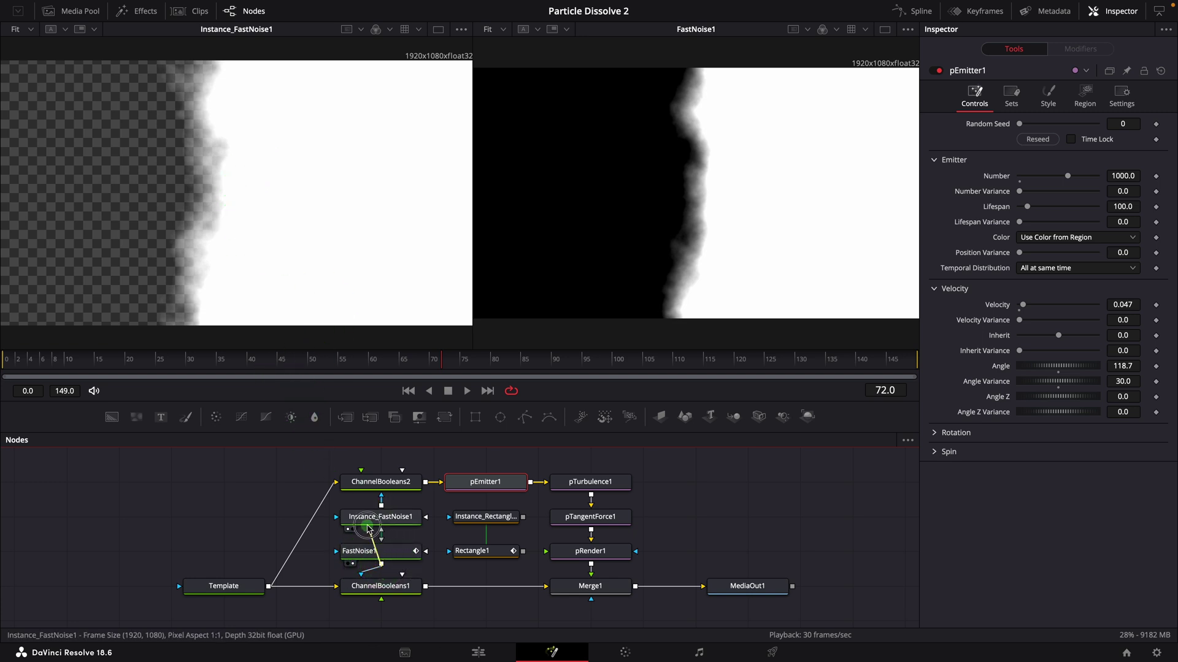
left_click_drag(337, 517, 337, 518)
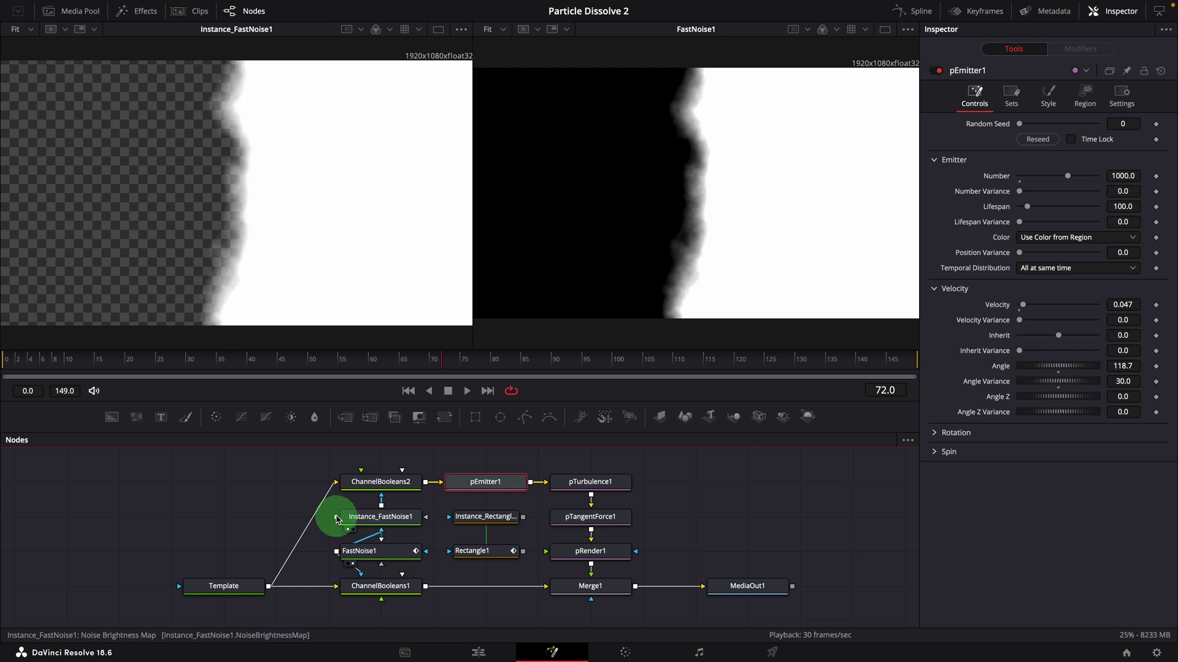
left_click(381, 550)
left_click(387, 517)
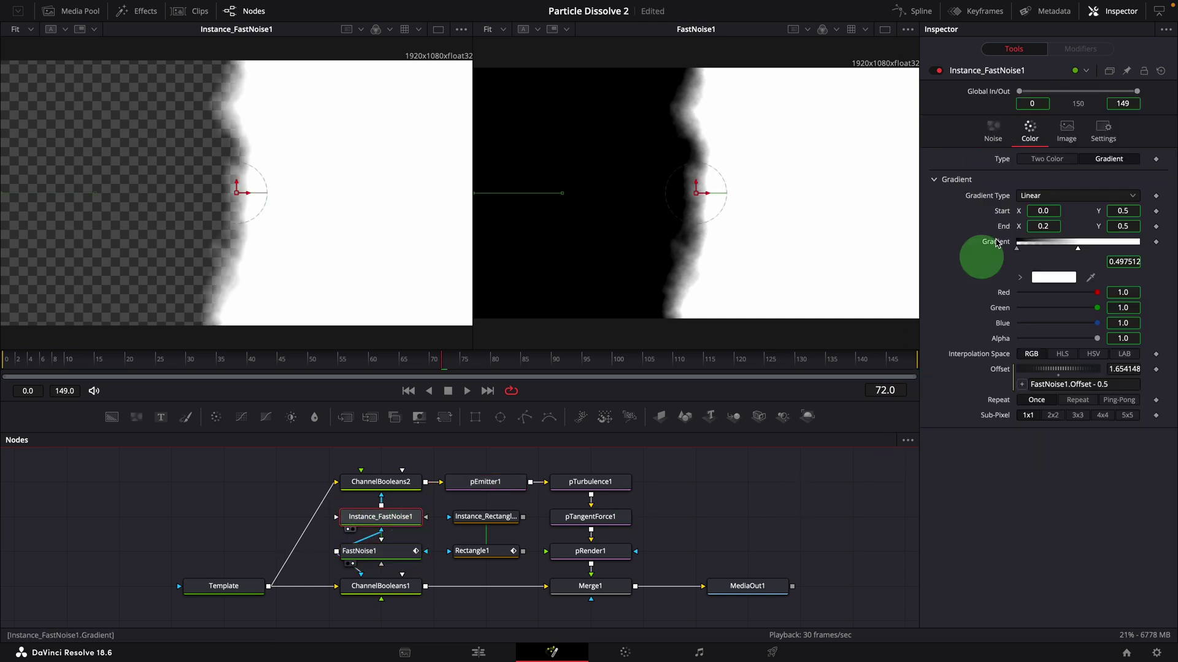
left_click(1104, 136)
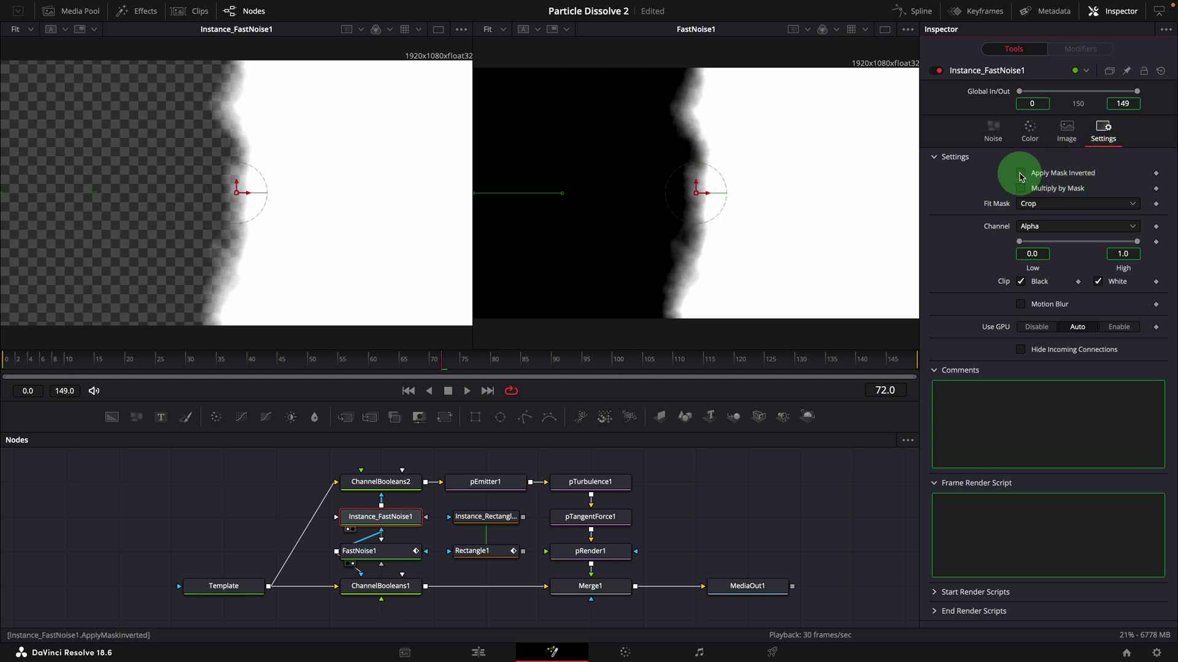
left_click(1021, 174)
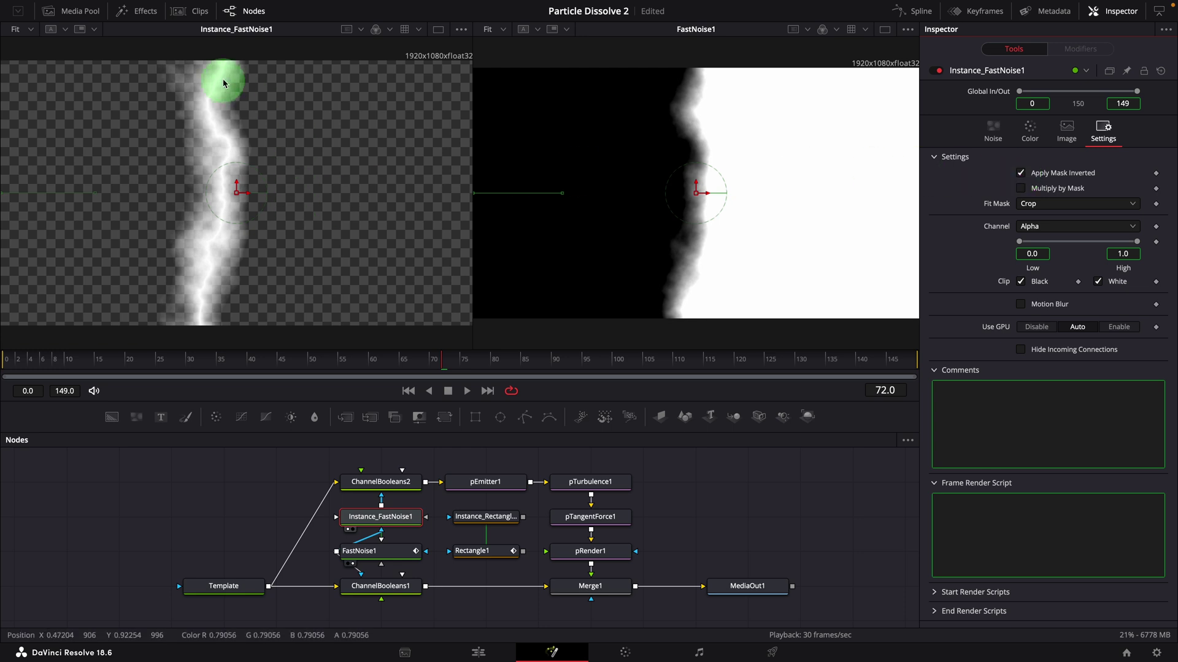
Scrub the masked noise strip and the ChannelBooleans2 output, view MediaOut1 again, and play back the dissolve
left_click_drag(270, 361, 344, 368)
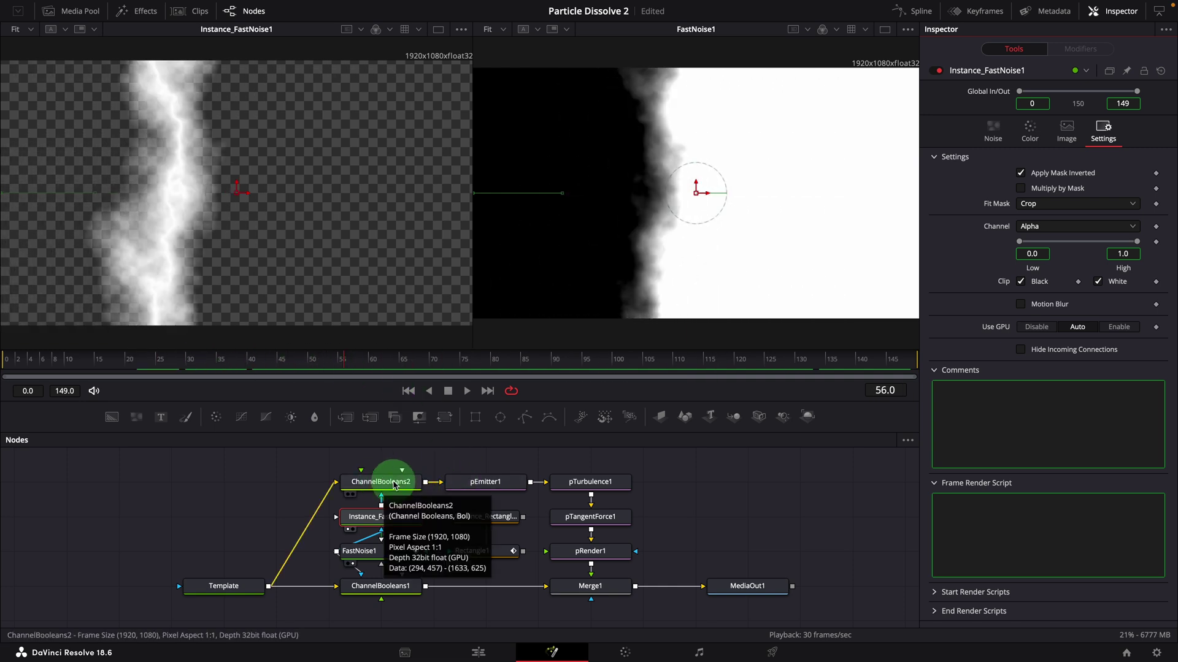
left_click(350, 494)
left_click_drag(102, 360, 258, 362)
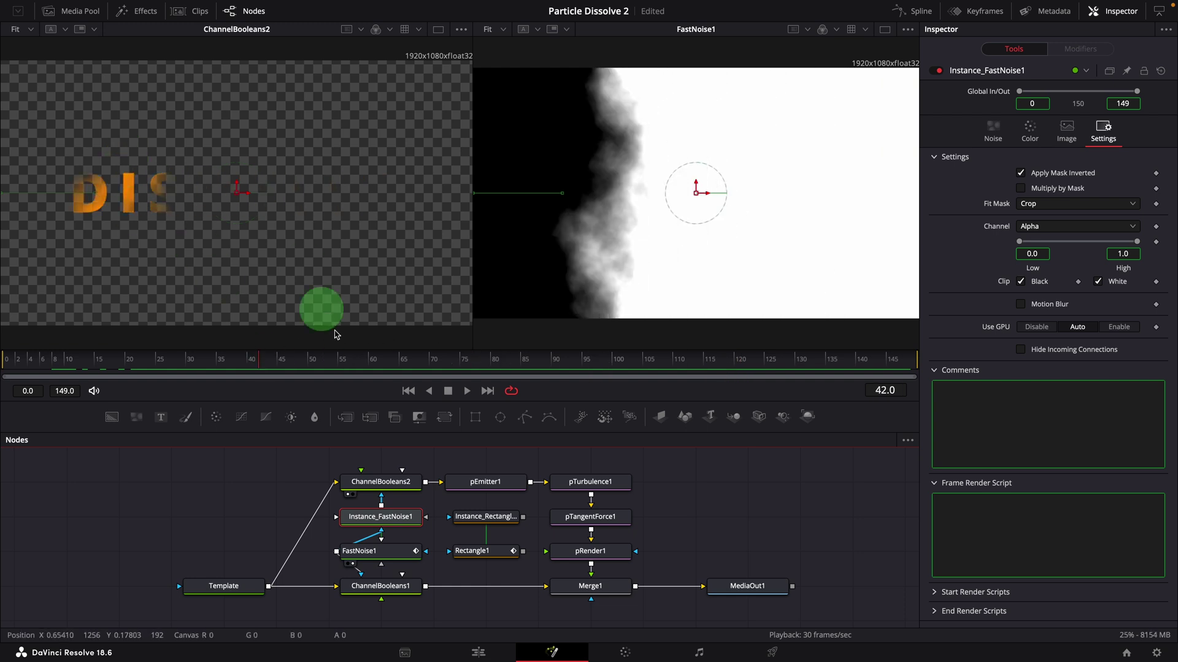
left_click_drag(781, 583, 715, 297)
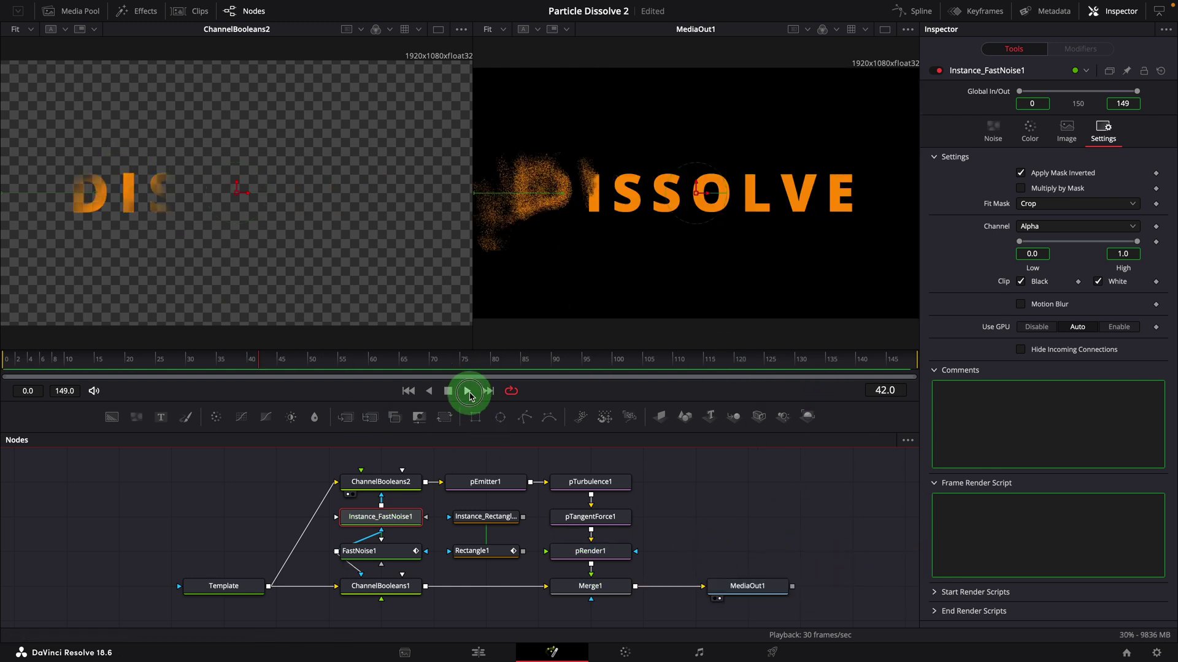
left_click(469, 396)
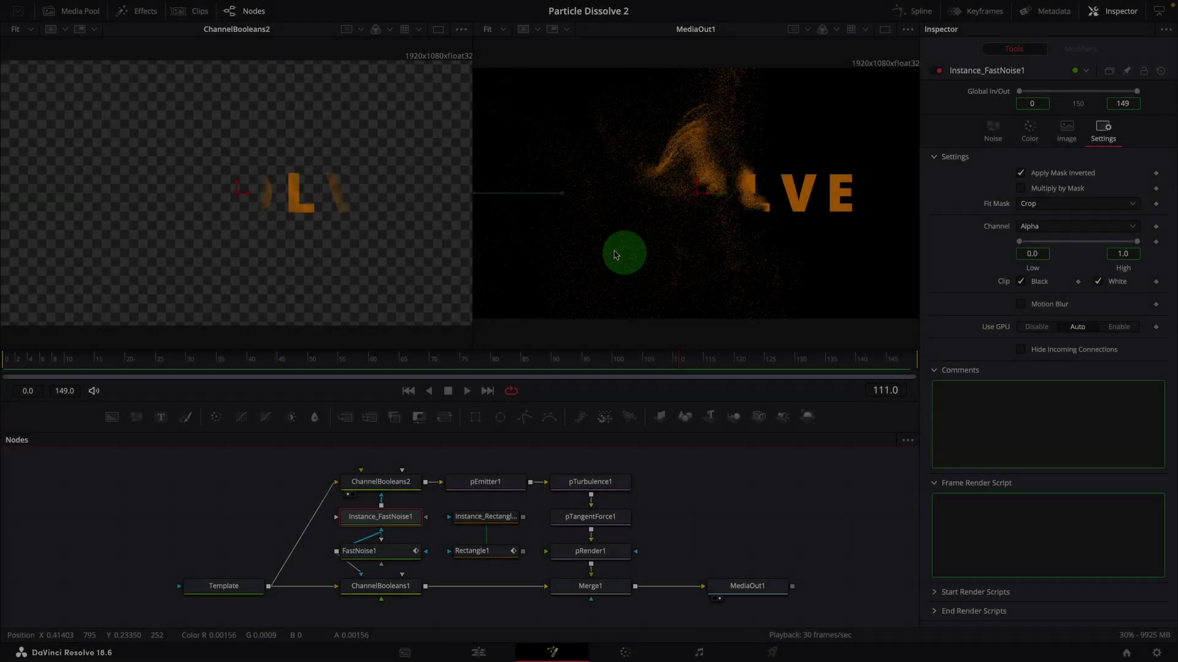
Reorient the FastNoise instance's gradient vertically, from above the title to its centre at about 0.5, 0.61, and scrub the dissolve
scroll(636, 218, "down", 1)
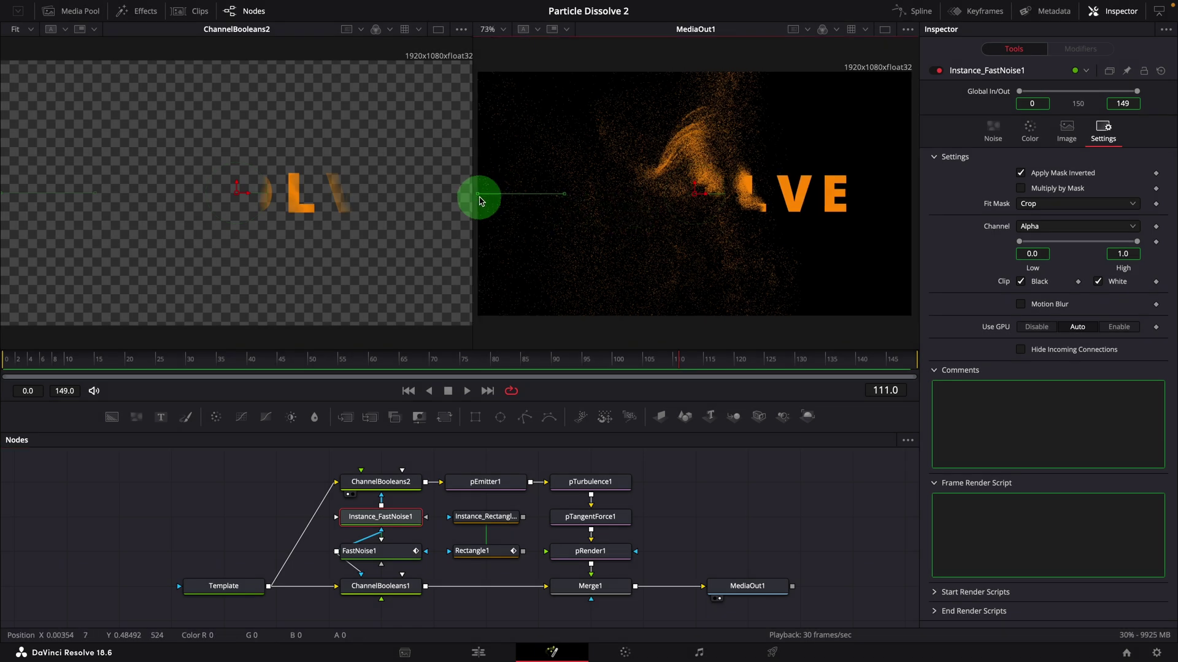
left_click_drag(694, 92, 566, 201)
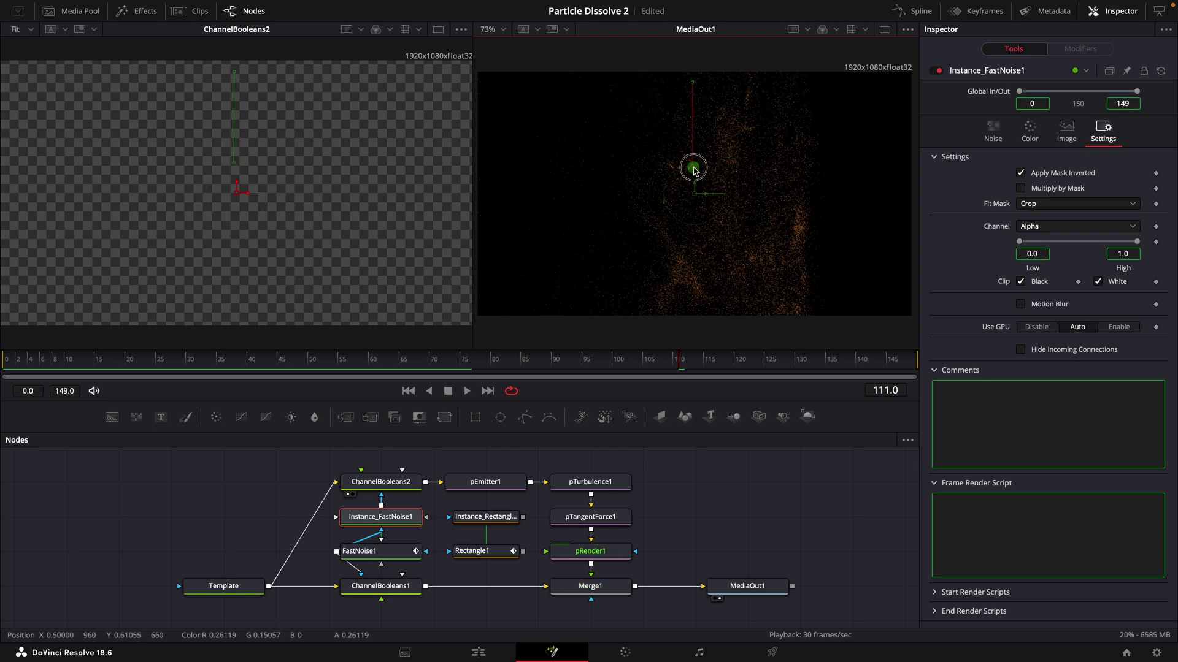
left_click(31, 364)
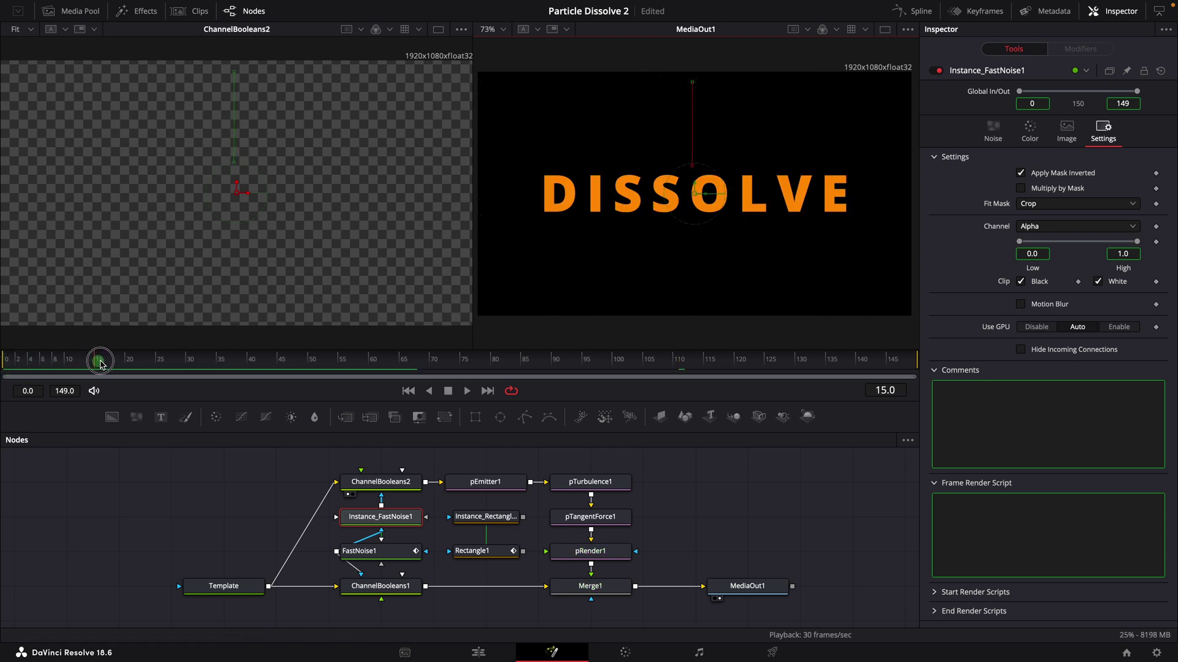
left_click_drag(100, 363, 312, 364)
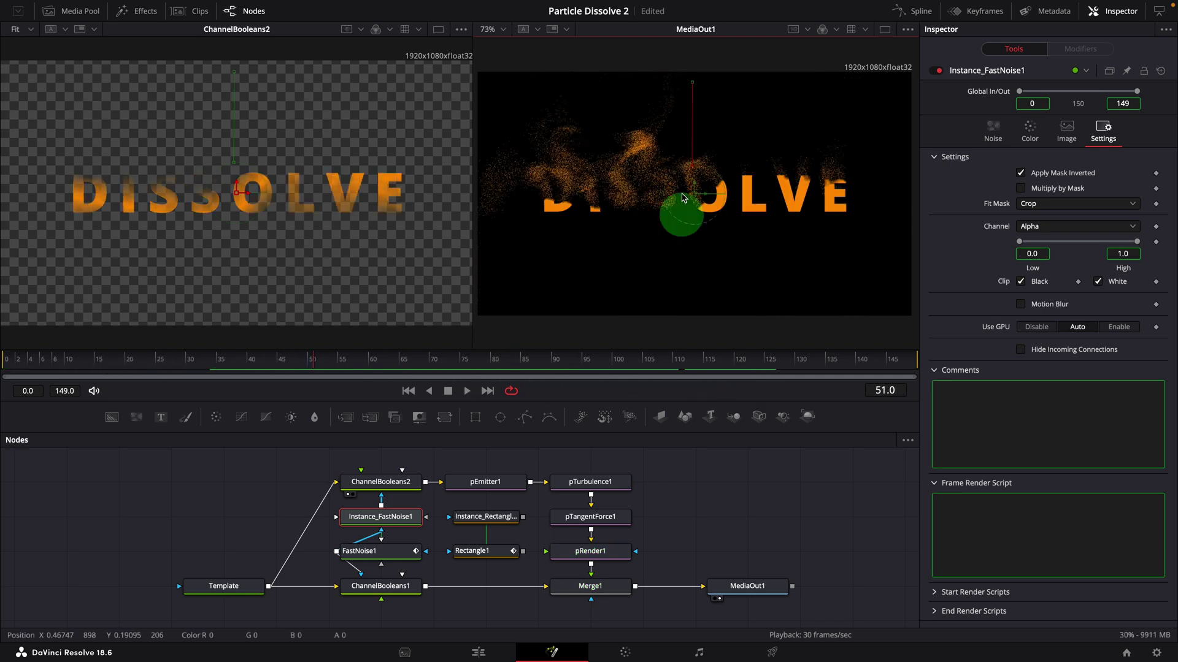
Reverse the noise gradient to run right to left, from about 0.89, 0.55 to 0.71, 0.54, and scrub the dissolve
left_click_drag(682, 197, 770, 184)
left_click(75, 351)
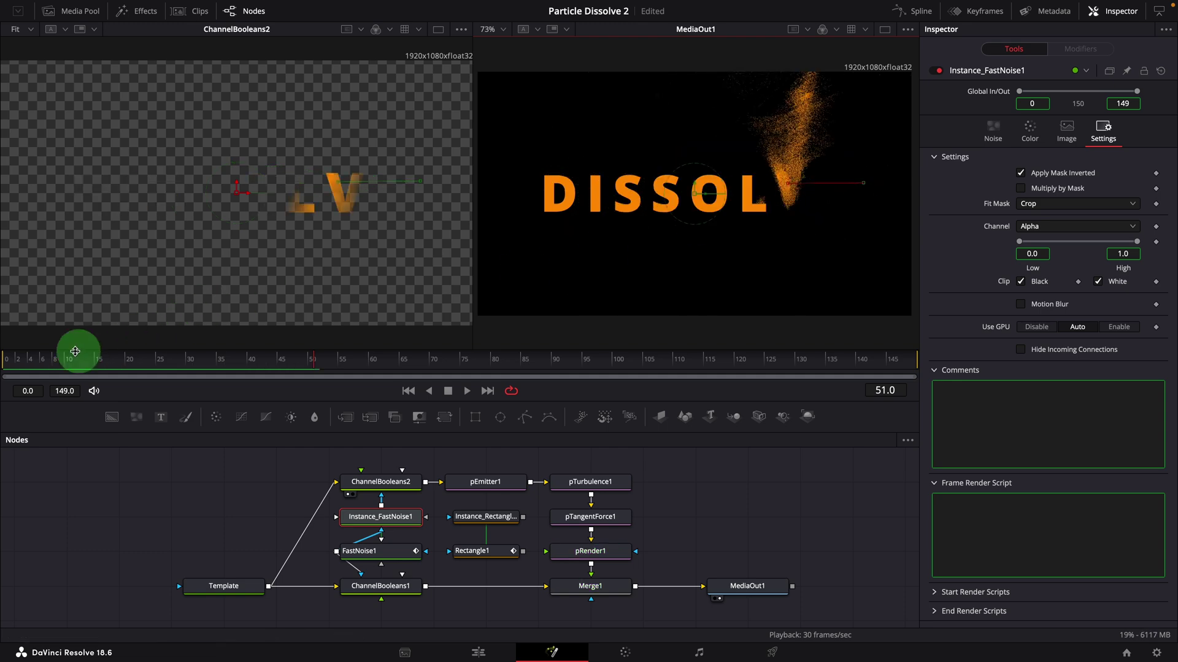
left_click_drag(75, 351, 21, 361)
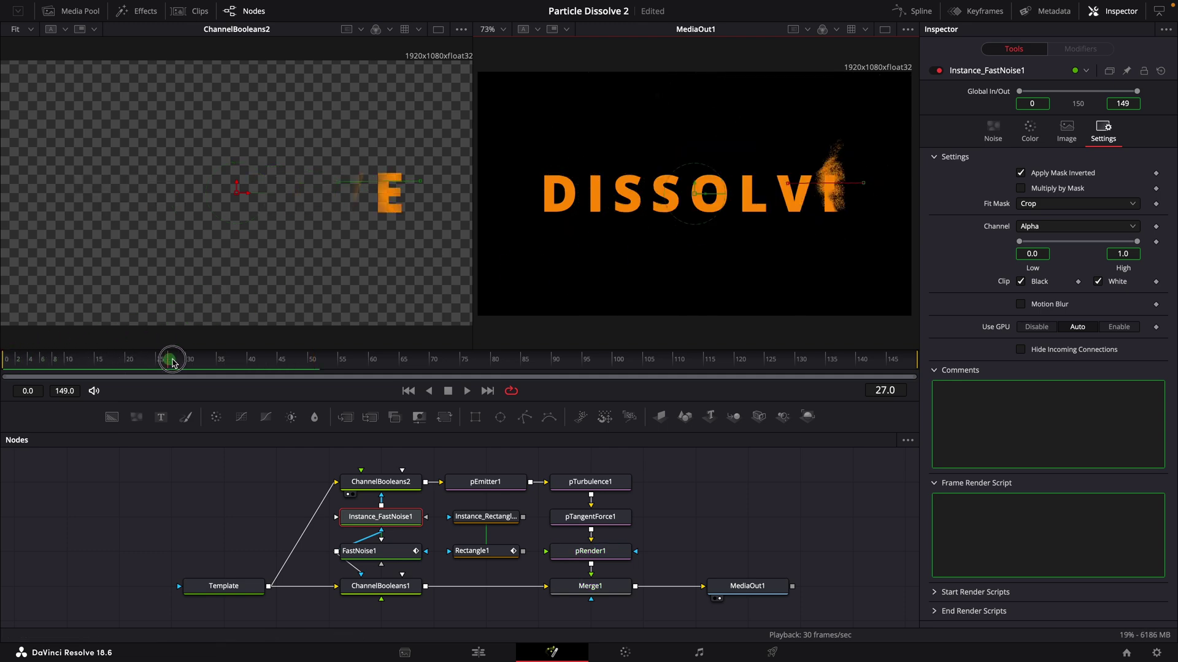
left_click_drag(172, 361, 425, 362)
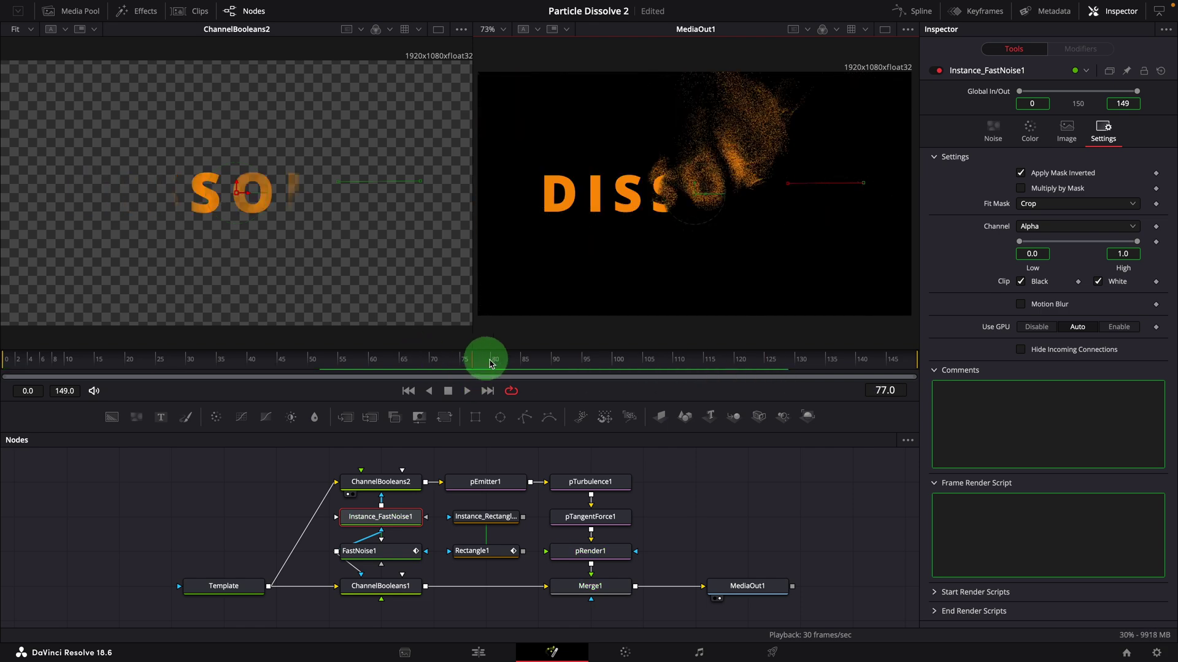
Set the Gradient Type to Reflect with Start near 0.49, 0.52 and End near 0.63, 0.52, and scrub the dissolve
left_click(1029, 130)
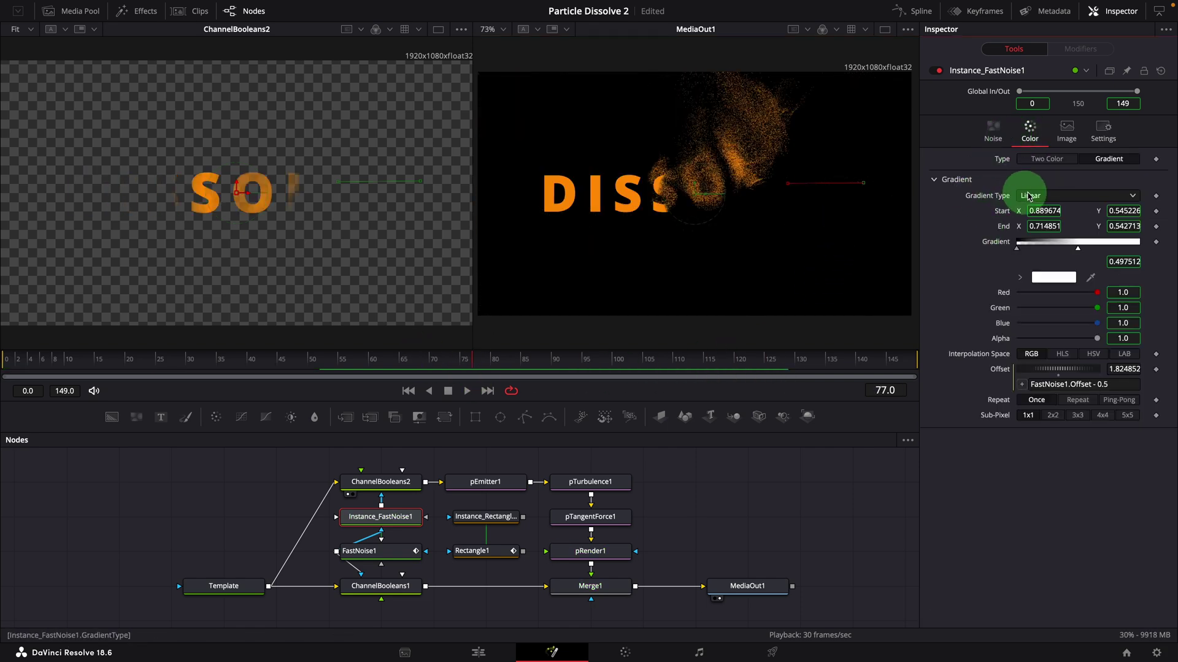
left_click(1071, 196)
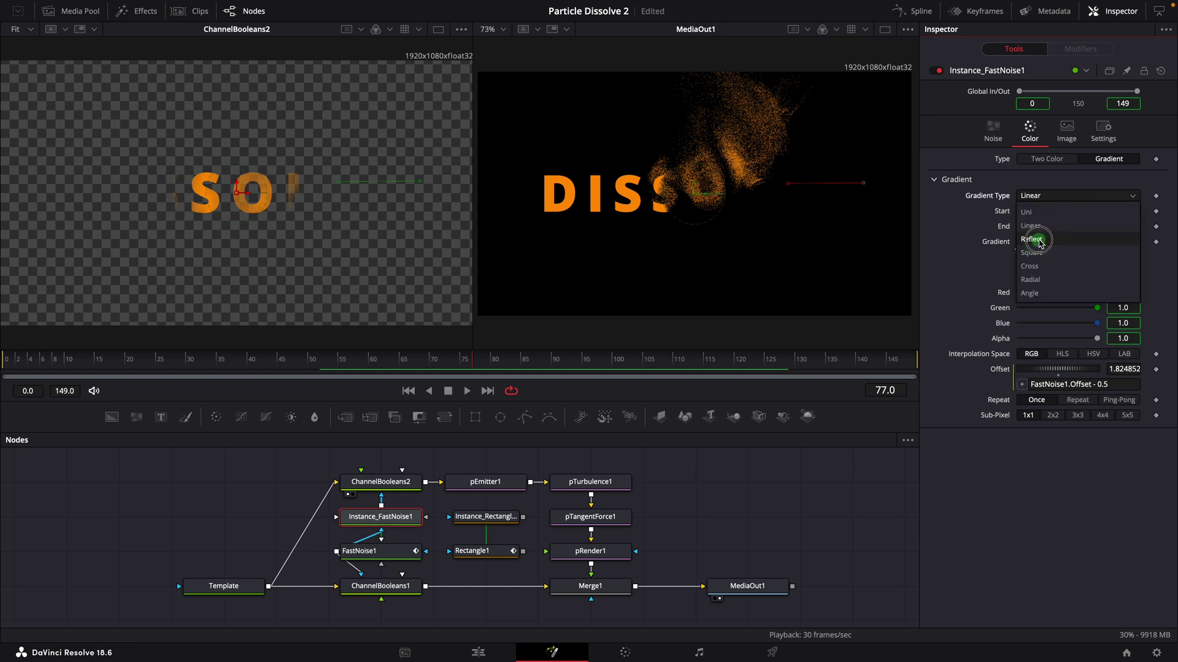
left_click(1041, 243)
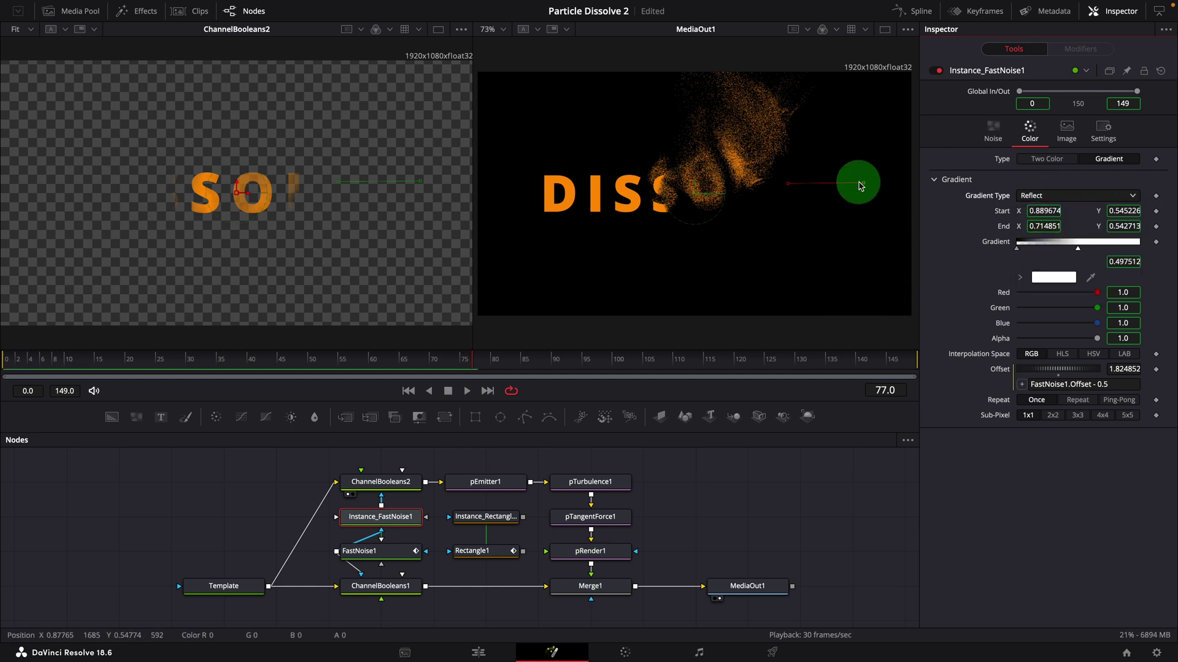
left_click_drag(682, 183, 670, 193)
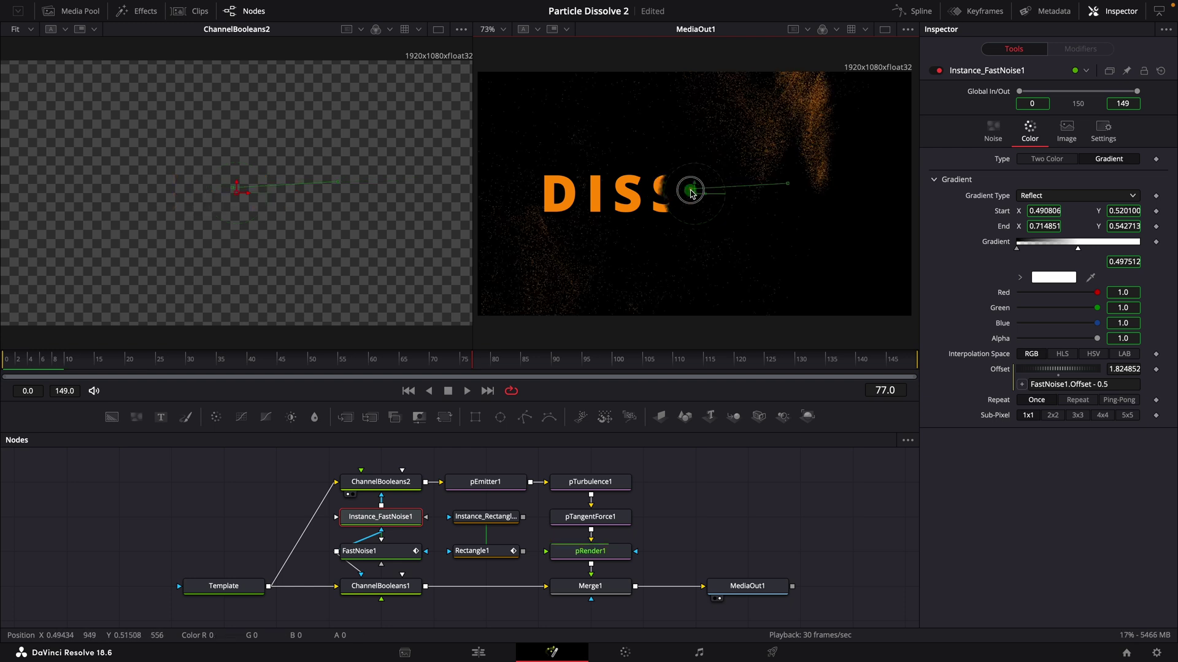
left_click_drag(788, 188, 751, 189)
left_click(67, 358)
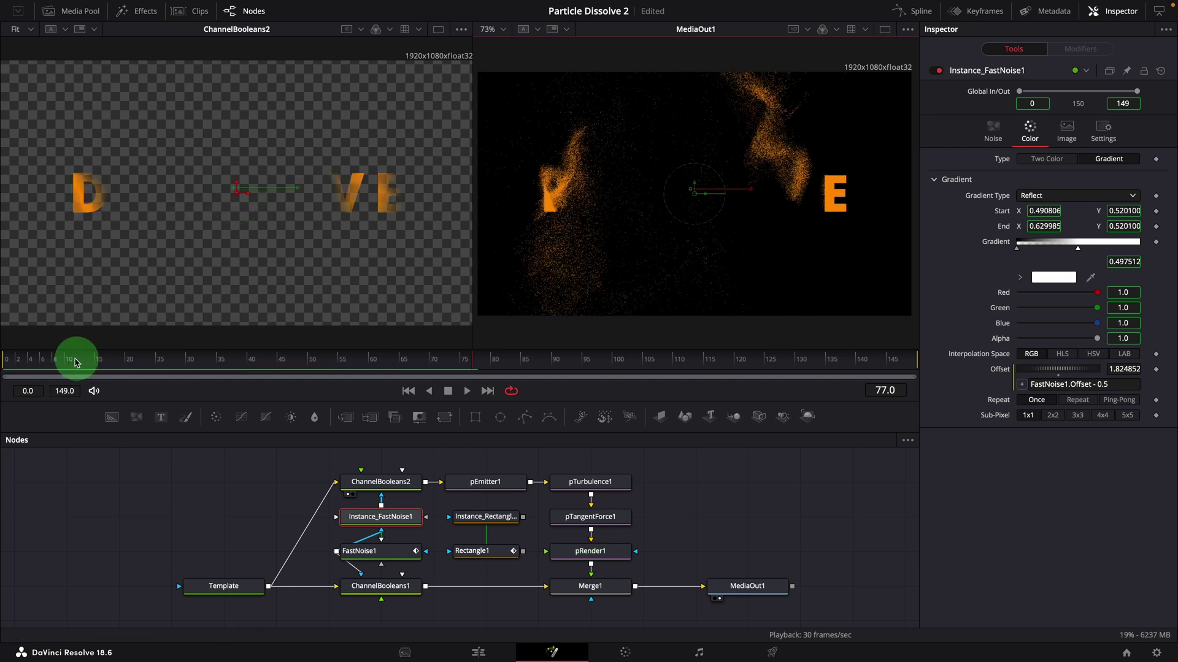
left_click_drag(32, 363, 636, 381)
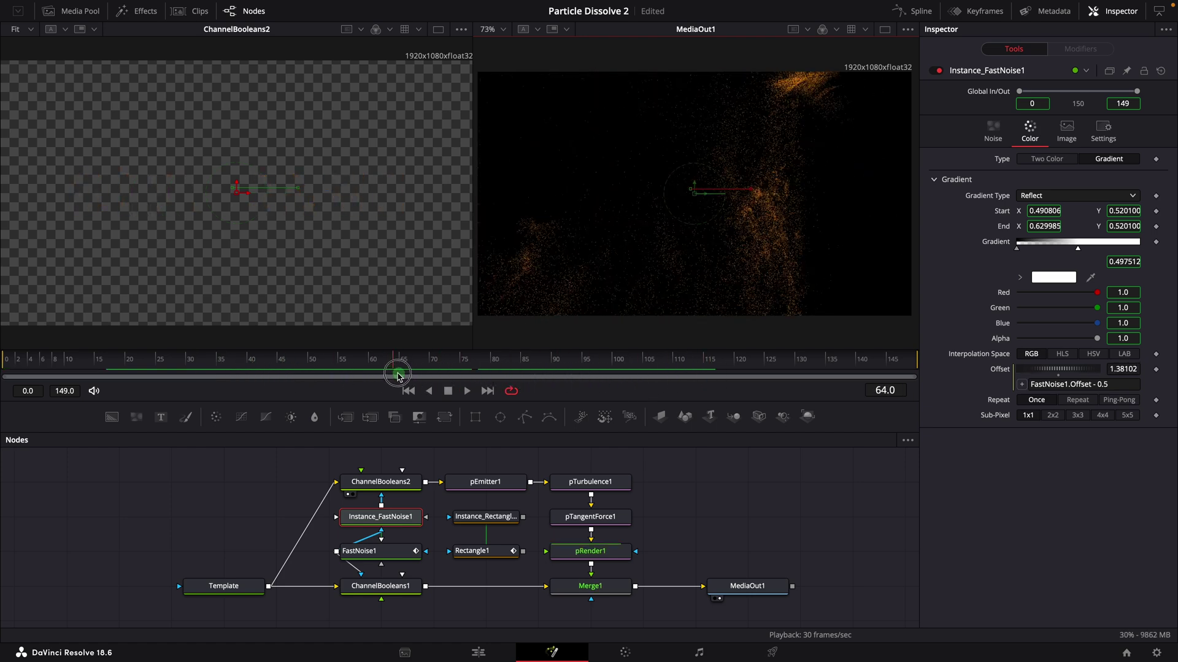
left_click_drag(399, 376, 206, 366)
Set the noise instance's Gradient Type to Uni and scrub through the resulting dissolve
left_click(1044, 196)
left_click(1034, 215)
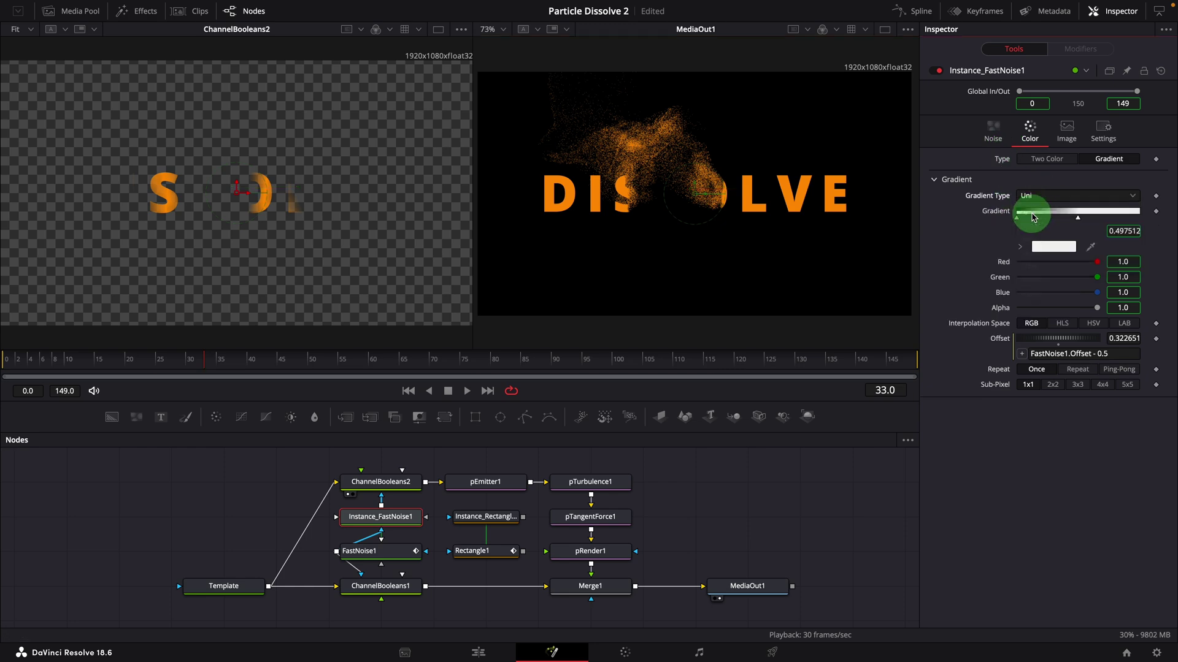
left_click(11, 363)
mouse_move(11, 364)
left_mouse_down()
mouse_move(370, 371)
mouse_move(174, 370)
left_mouse_up()
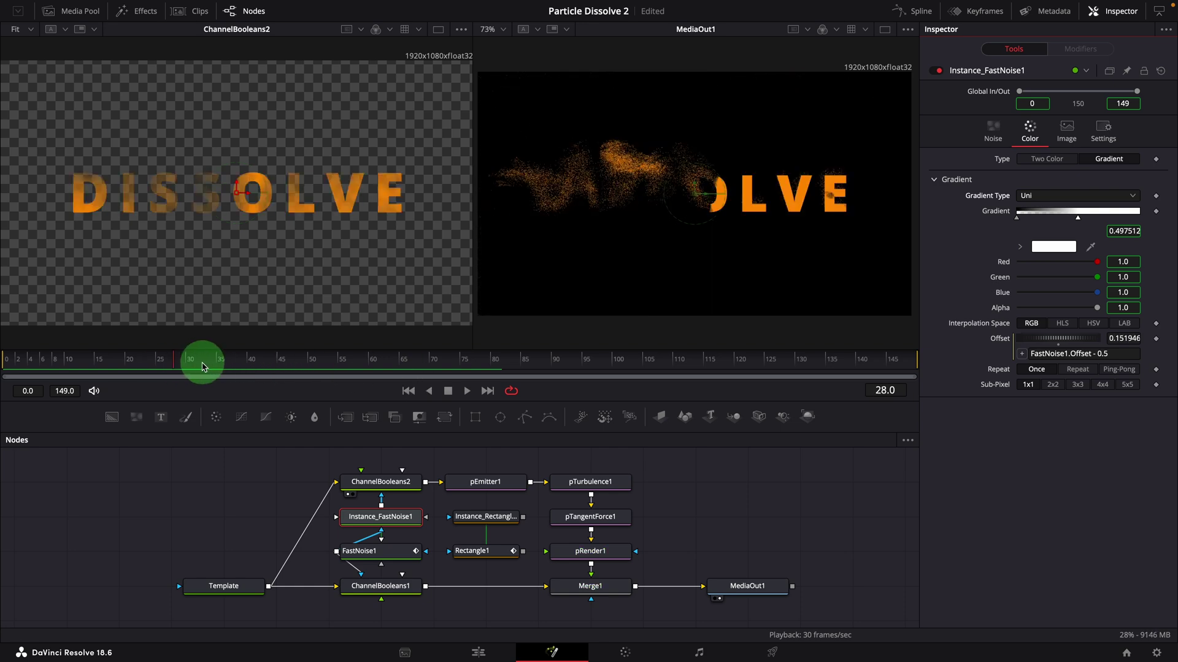
Set the noise Detail to 10, Contrast to 5 and Scale to 19.06, and scrub the dissolve
left_click(1013, 142)
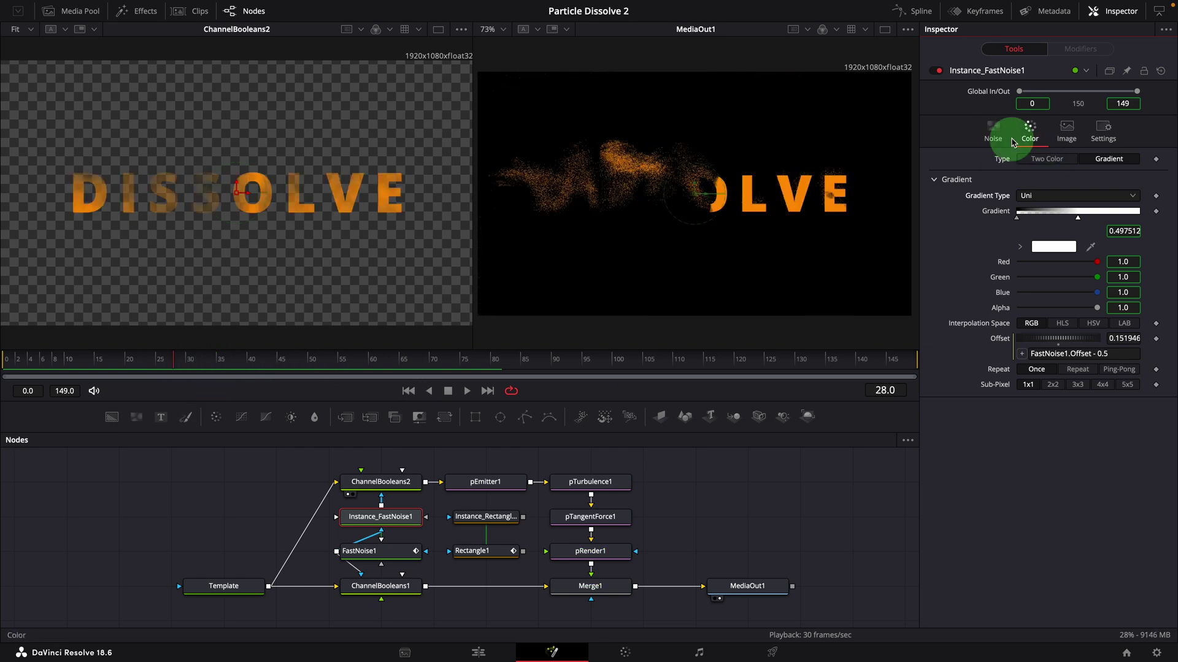
left_click_drag(1070, 224, 1065, 207)
left_click_drag(1056, 249, 1099, 257)
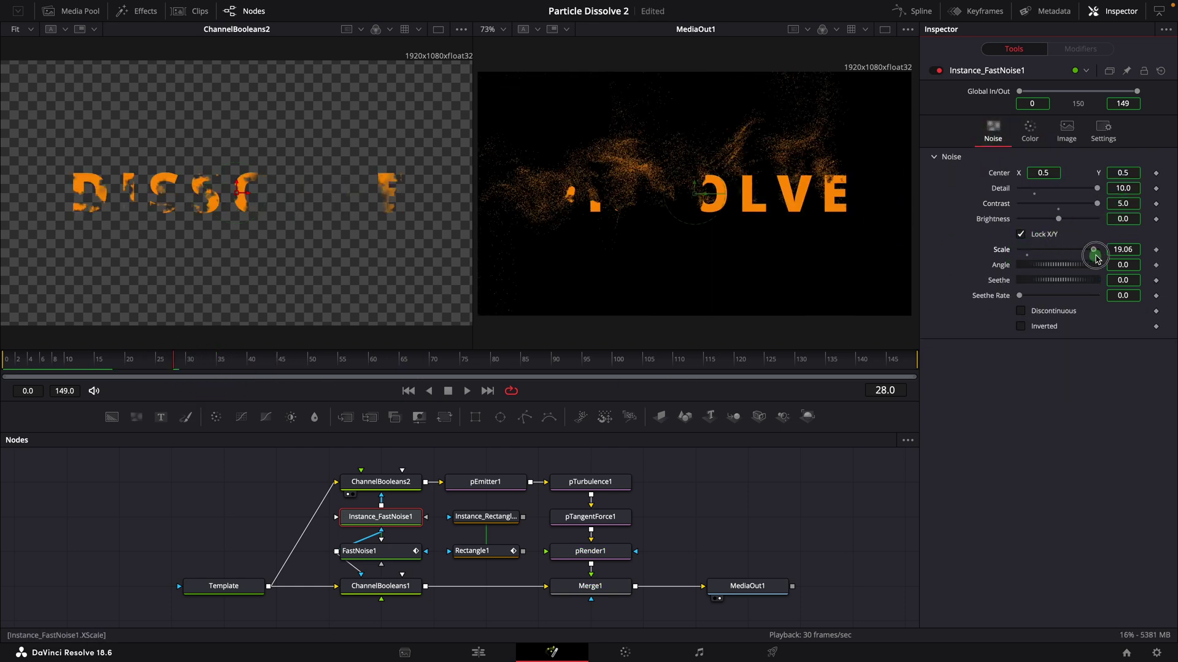
left_click_drag(13, 368, 539, 371)
Unlock the noise X/Y scale, set X Scale to 200 for vertical streaks, and play back the dissolve
left_click(1021, 235)
left_click(1125, 249)
type("200")
key("Tab")
left_click_drag(27, 362, 262, 367)
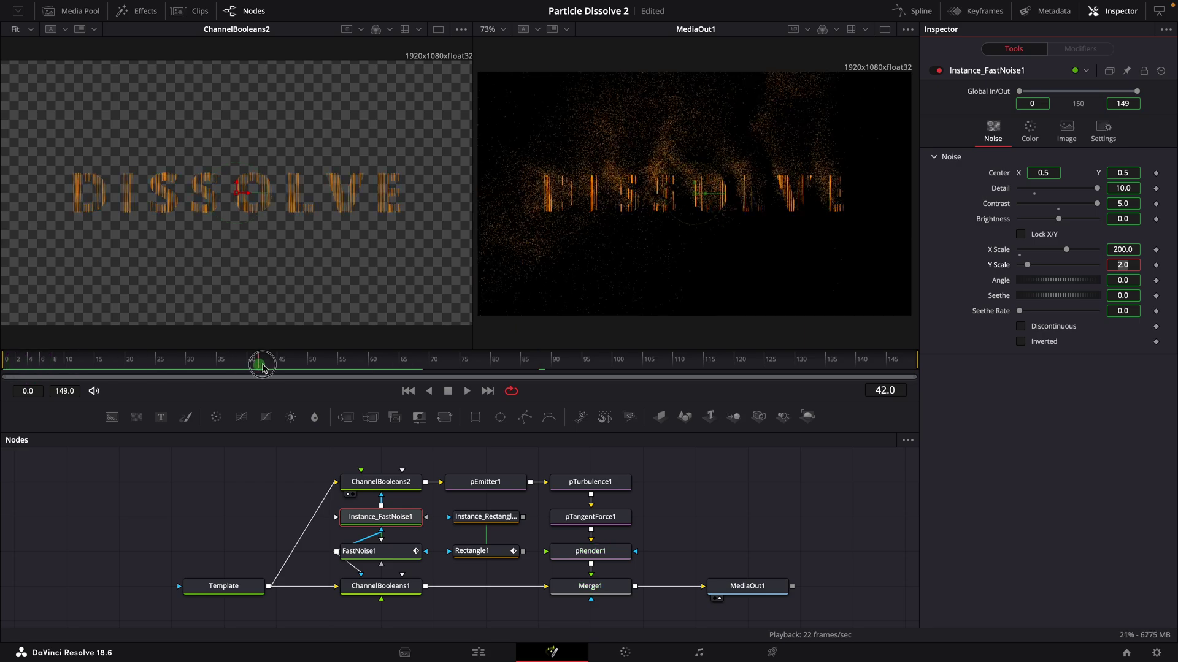
left_click(466, 391)
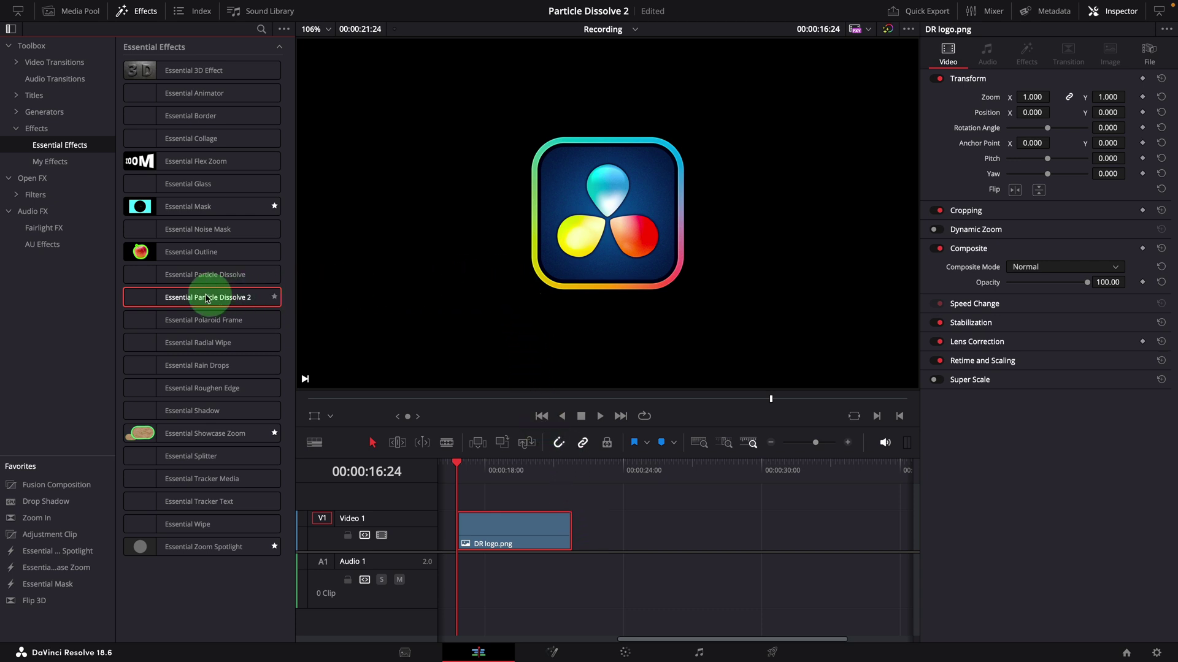
Apply the Essential Particle Dissolve 2 effect to the DR logo.png clip on Video 1 and preview its dissolve
left_click_drag(182, 300, 491, 544)
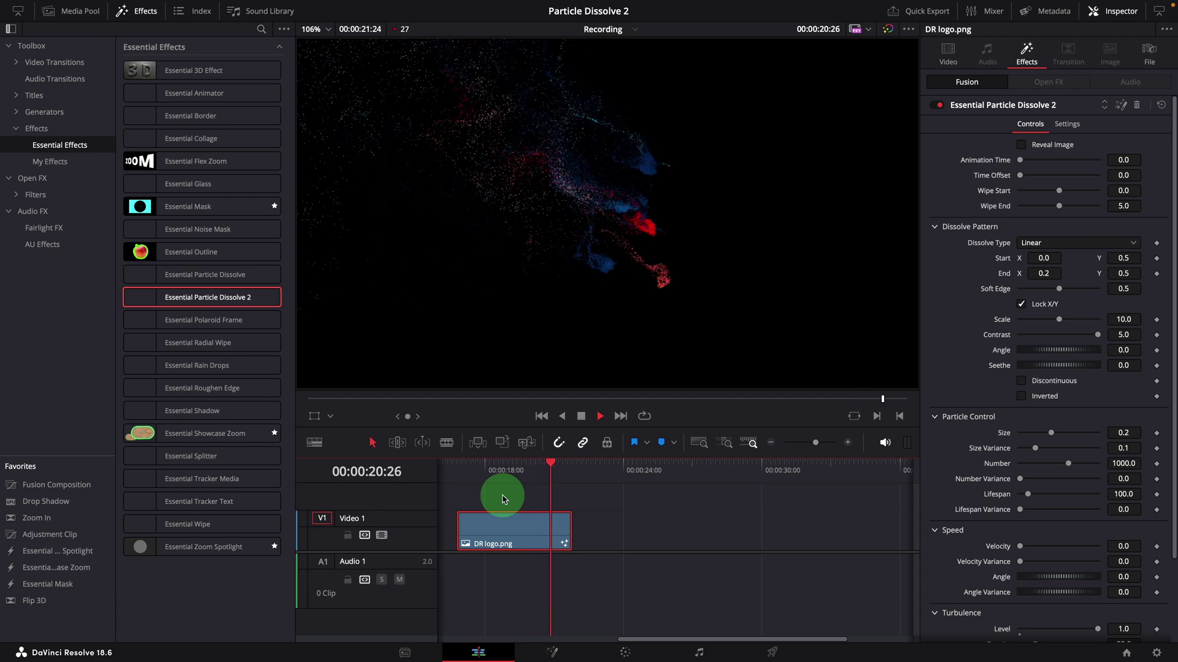
left_click(480, 468)
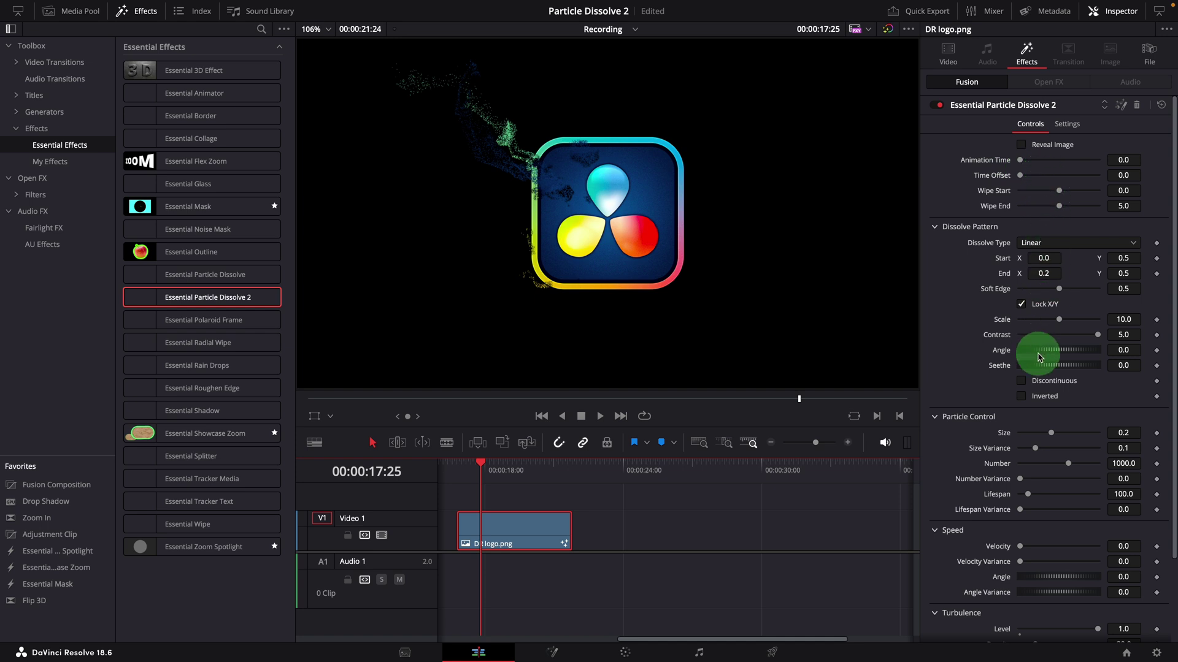
Review the effect's controls and collapse the Particle Control, Speed, Turbulence, Point Force and Tangent Force groups
scroll(1039, 357, "down", 4)
left_click(948, 613)
scroll(963, 626, "down", 4)
scroll(946, 633, "down", 3)
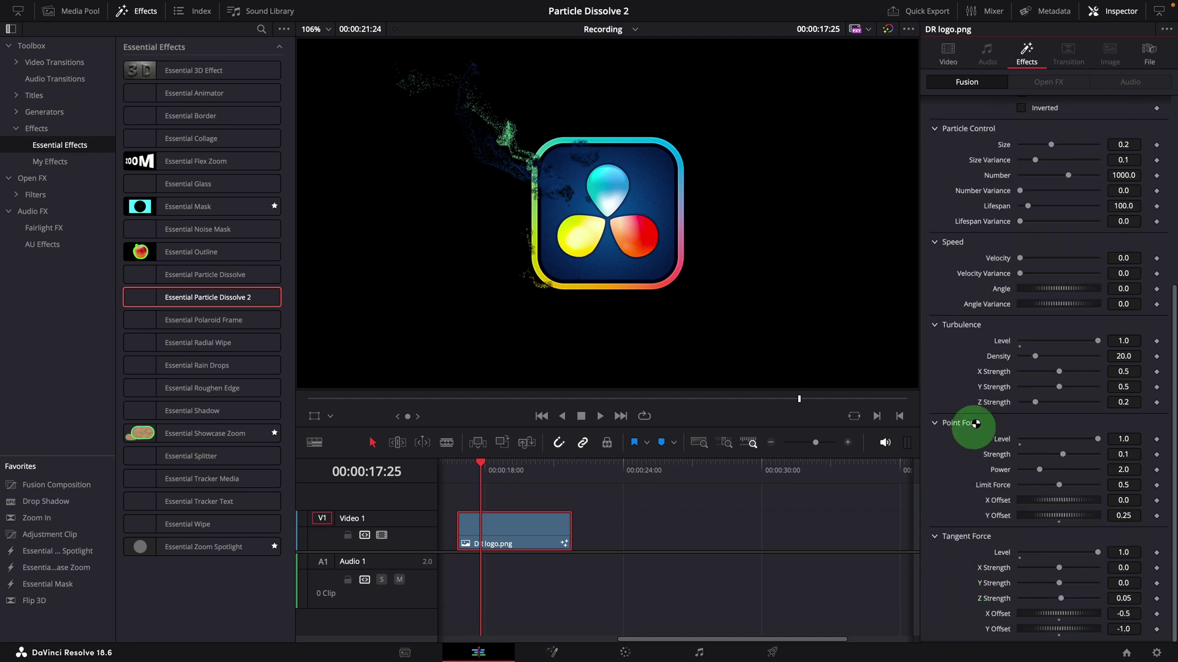
scroll(972, 395, "up", 6)
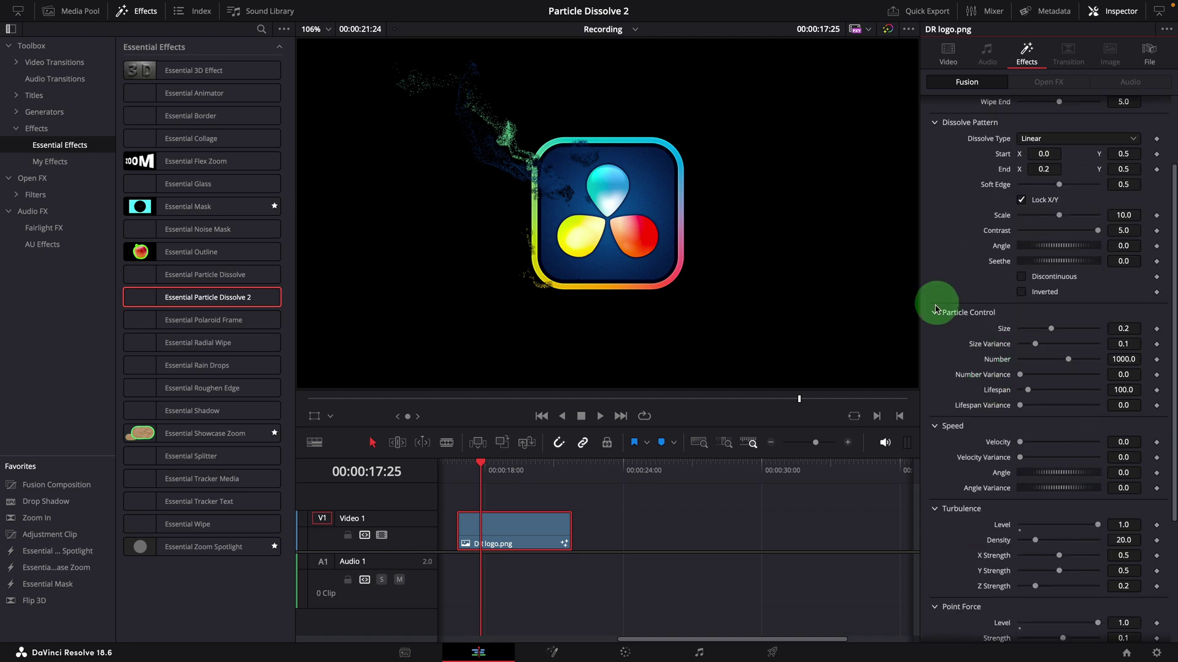
left_click(936, 312)
left_click(936, 332)
left_click(936, 351)
left_click(935, 431)
left_click(935, 493)
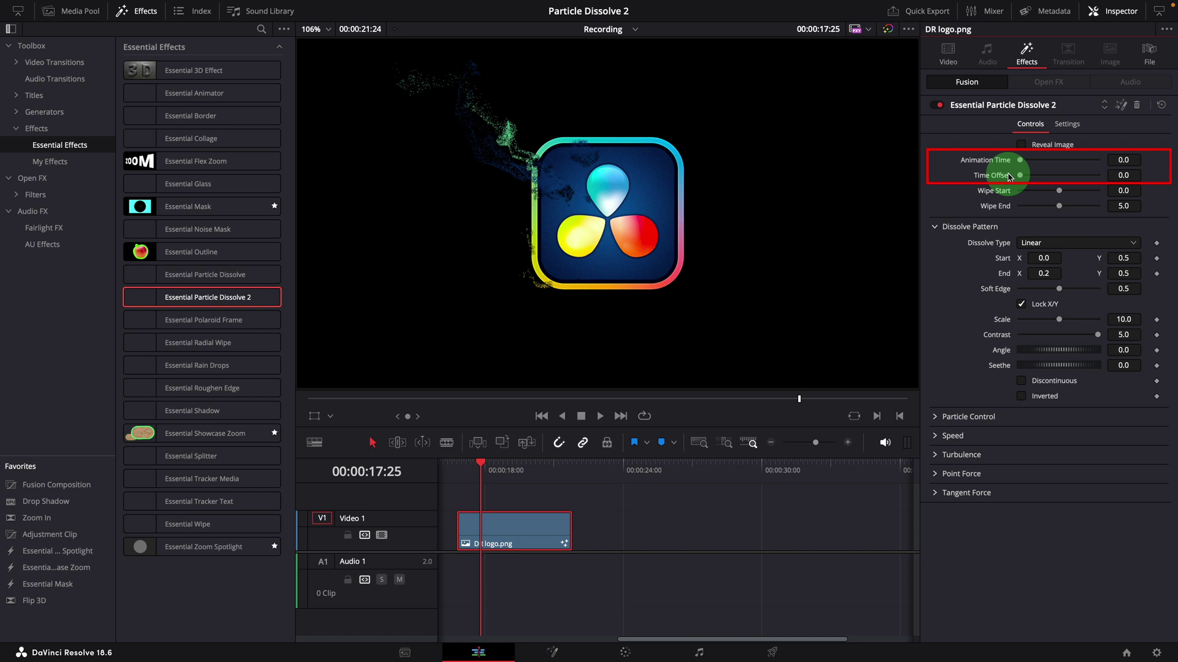
Set the effect's Animation Time to 60 and play and scrub the clip from its start
left_click(1126, 160)
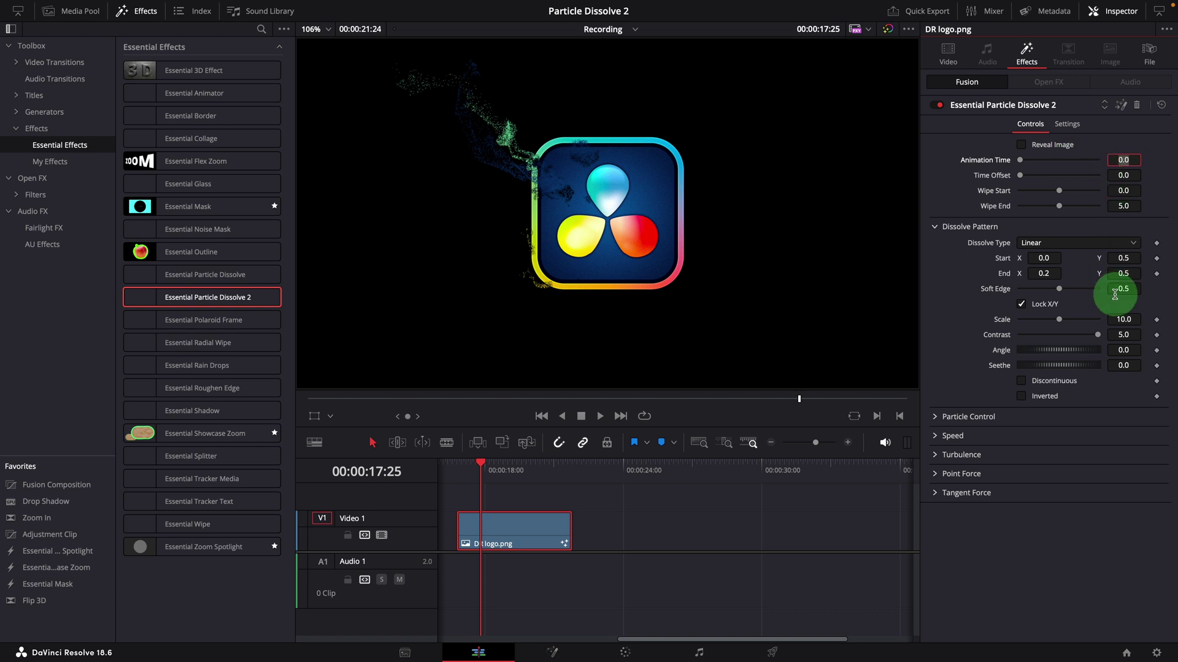
left_click(460, 468)
key("space")
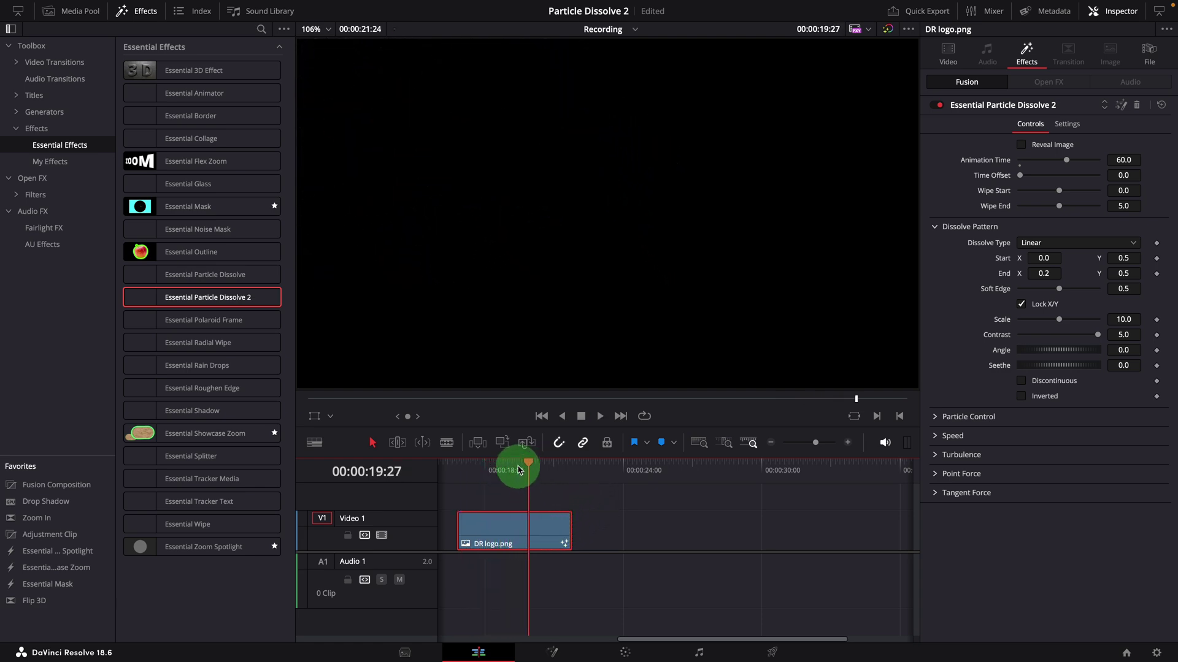
left_click_drag(519, 469, 494, 471)
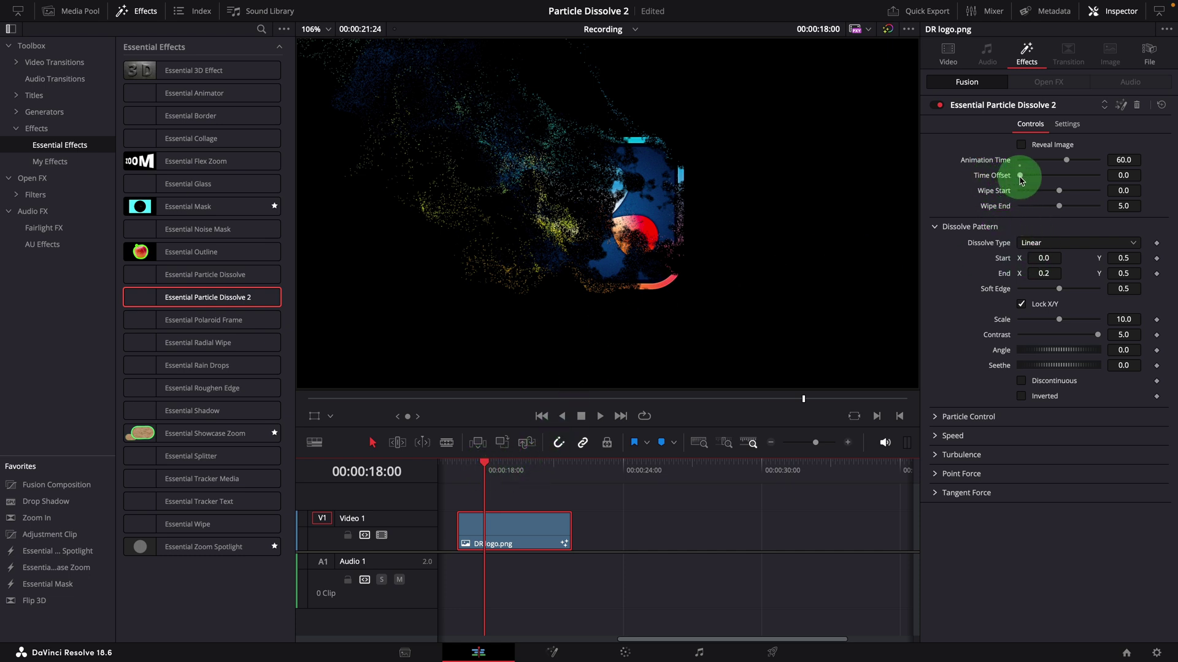
Set the Time Offset to 30 and play the clip from its start to check the delayed dissolve
left_click(1123, 176)
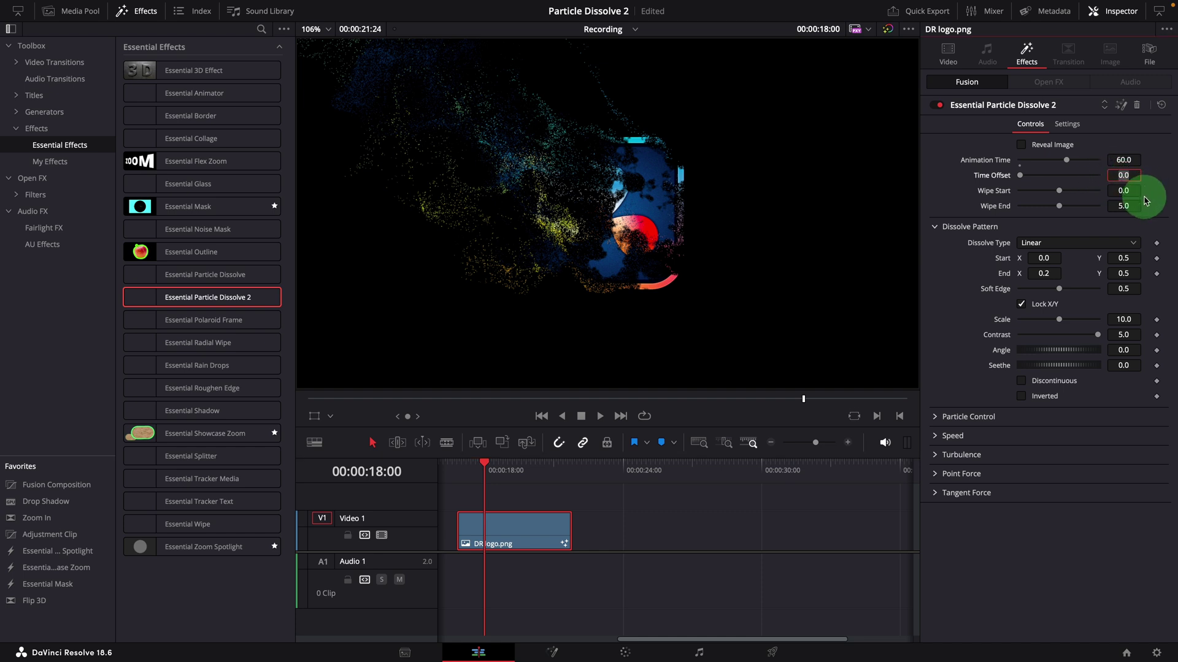
left_click(460, 468)
key("space")
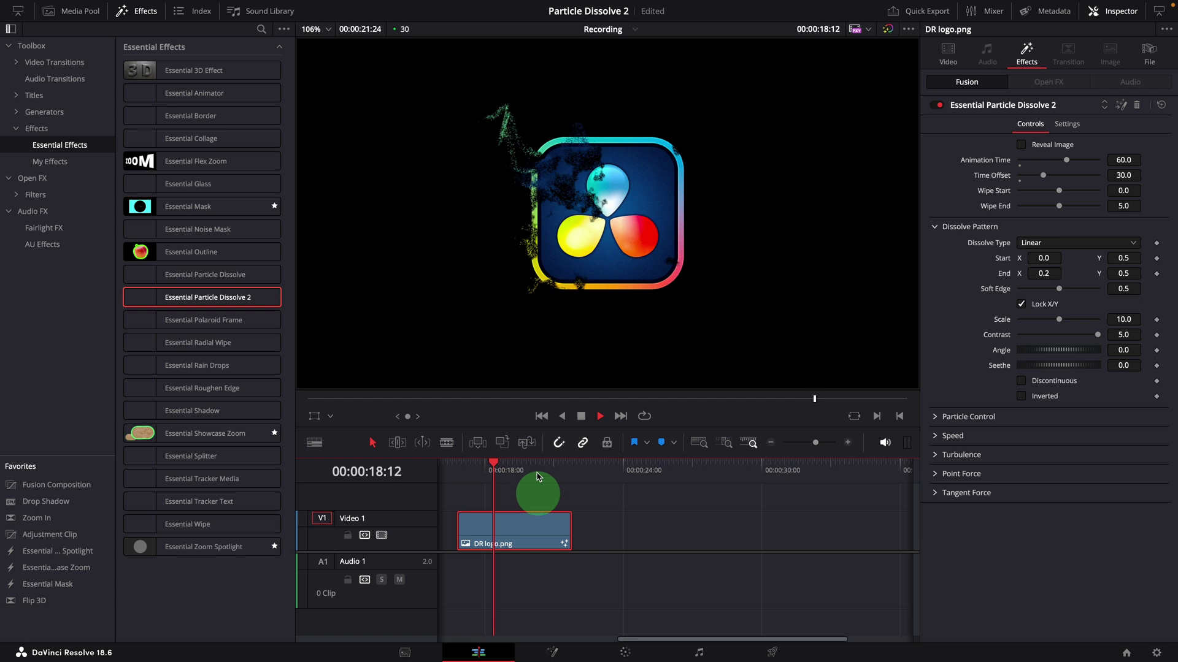
key("space")
left_click(490, 481)
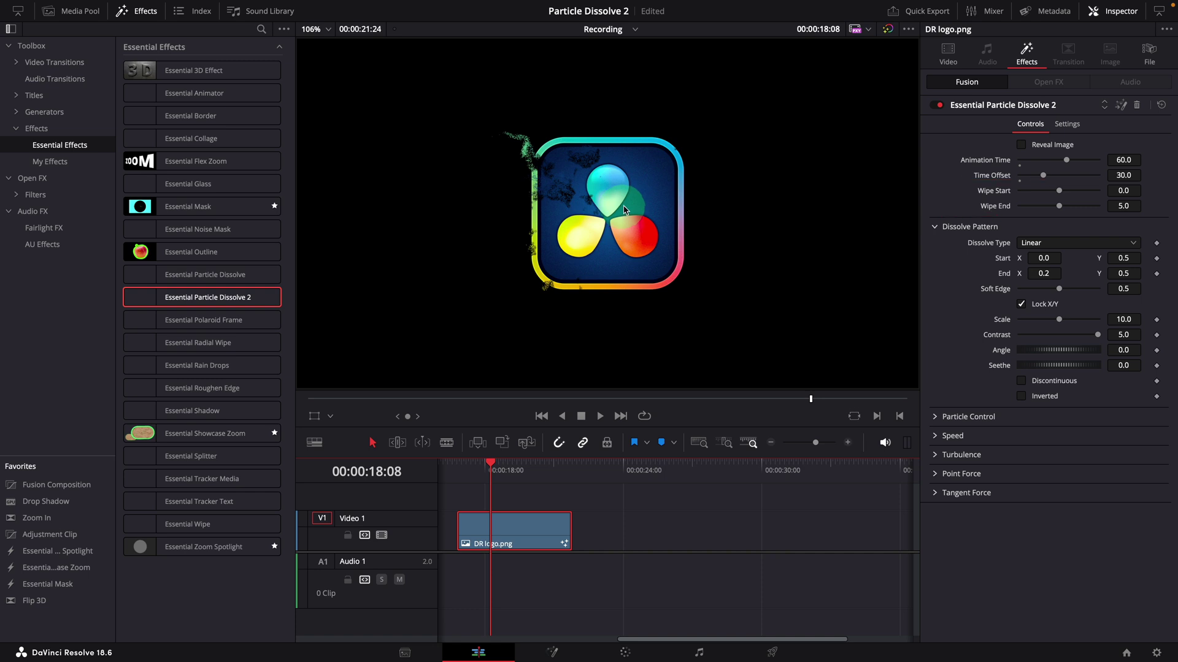
Set Wipe Start to 0.16 at the clip's first frame, reset Time Offset to 0, and preview the dissolve at 00:00:18:24
left_click(482, 468)
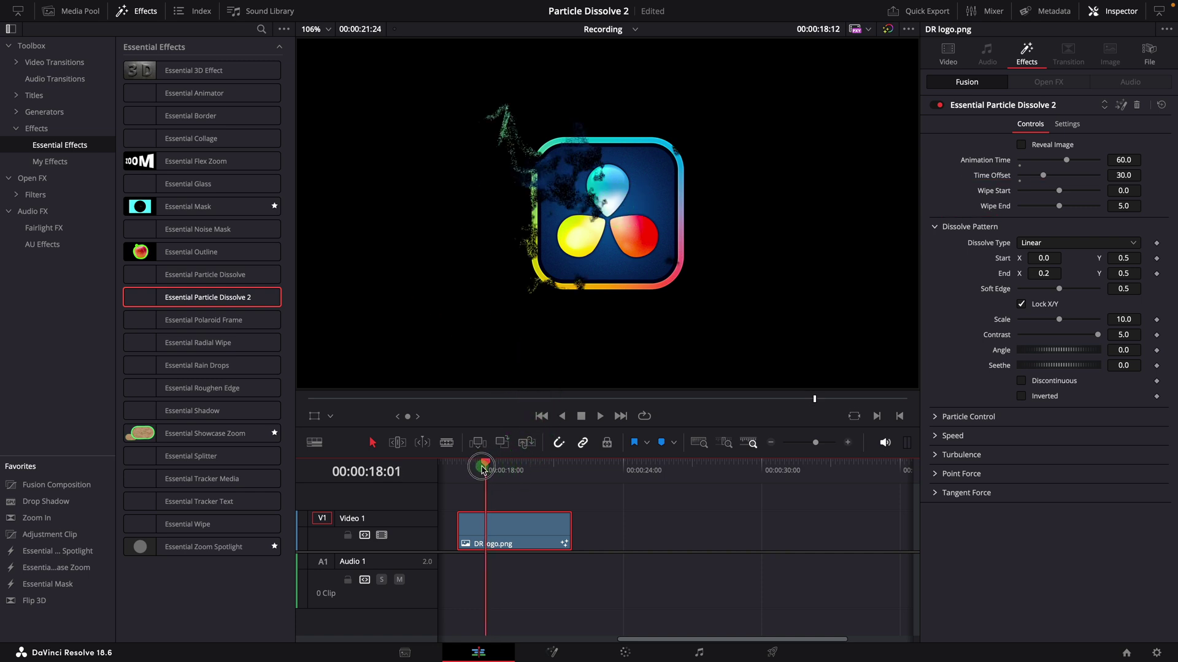
left_click_drag(483, 469, 465, 473)
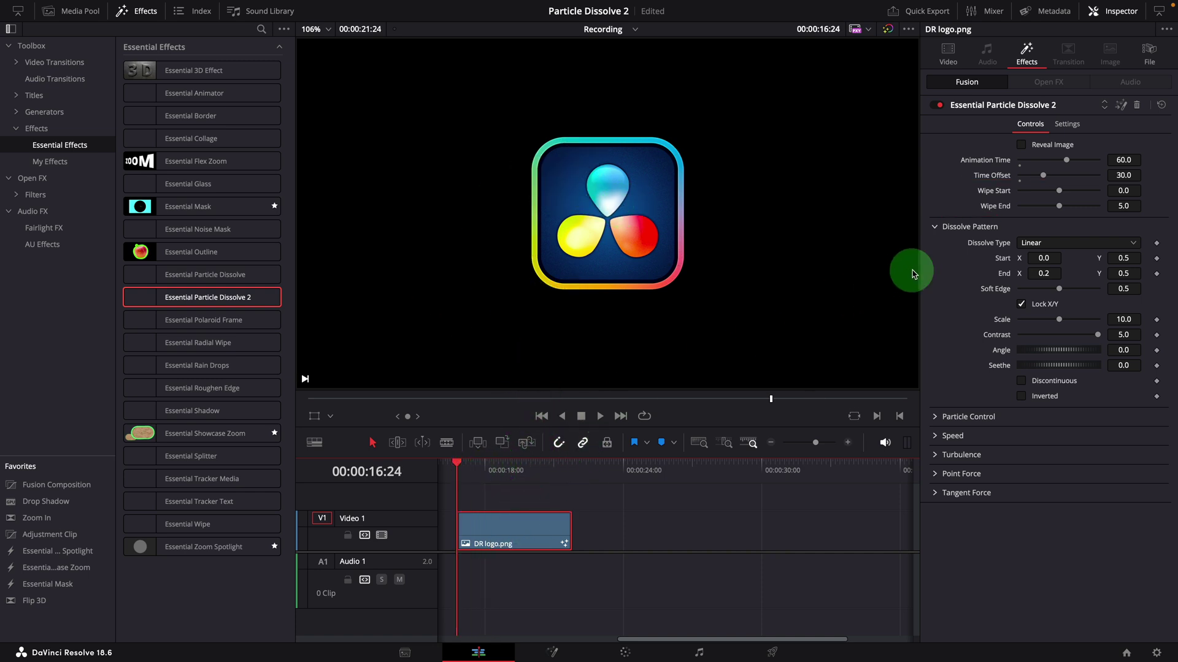
left_click(1058, 192)
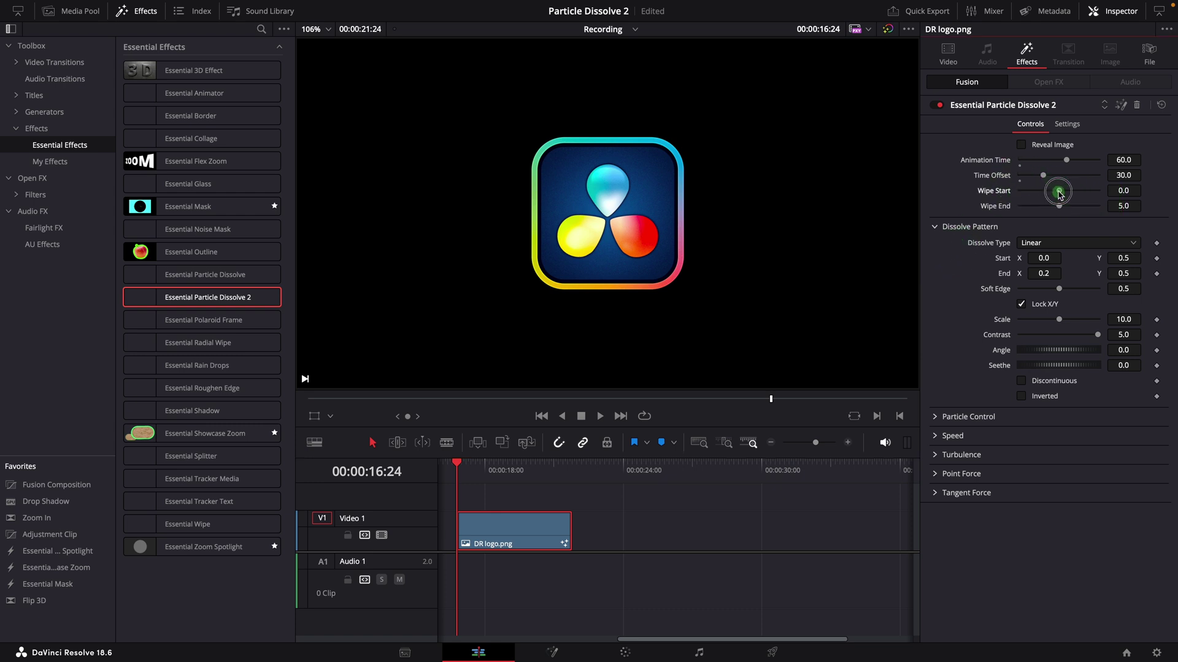
mouse_move(1063, 194)
left_mouse_down()
mouse_move(1075, 192)
mouse_move(1065, 195)
left_mouse_up()
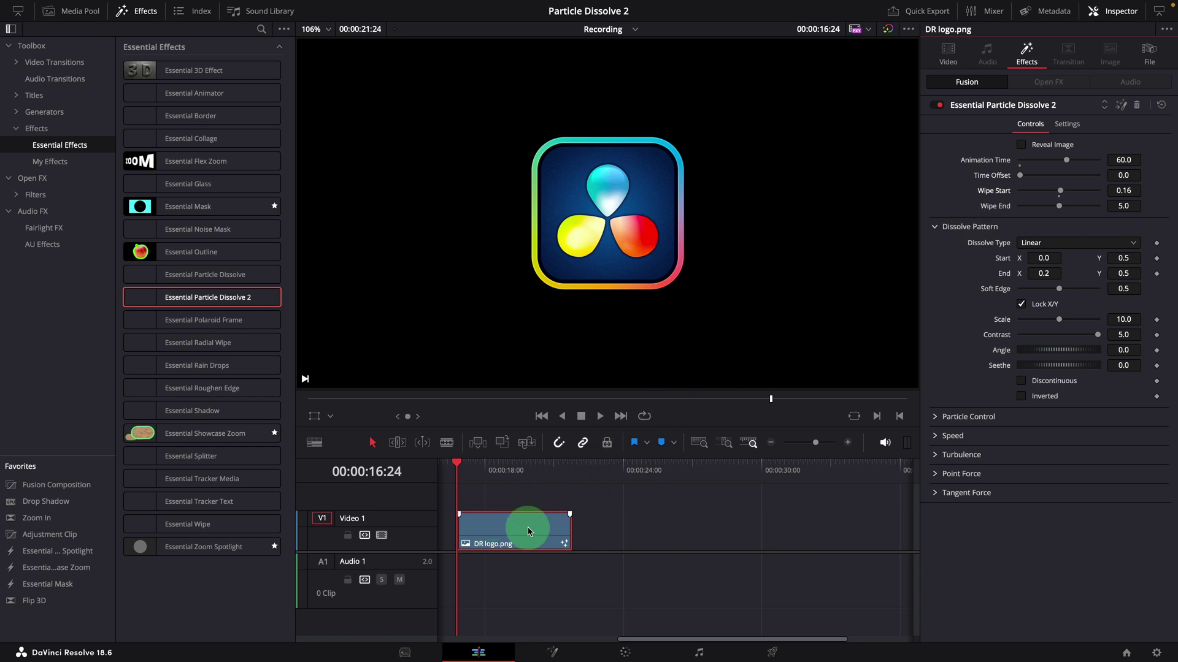
left_click(503, 469)
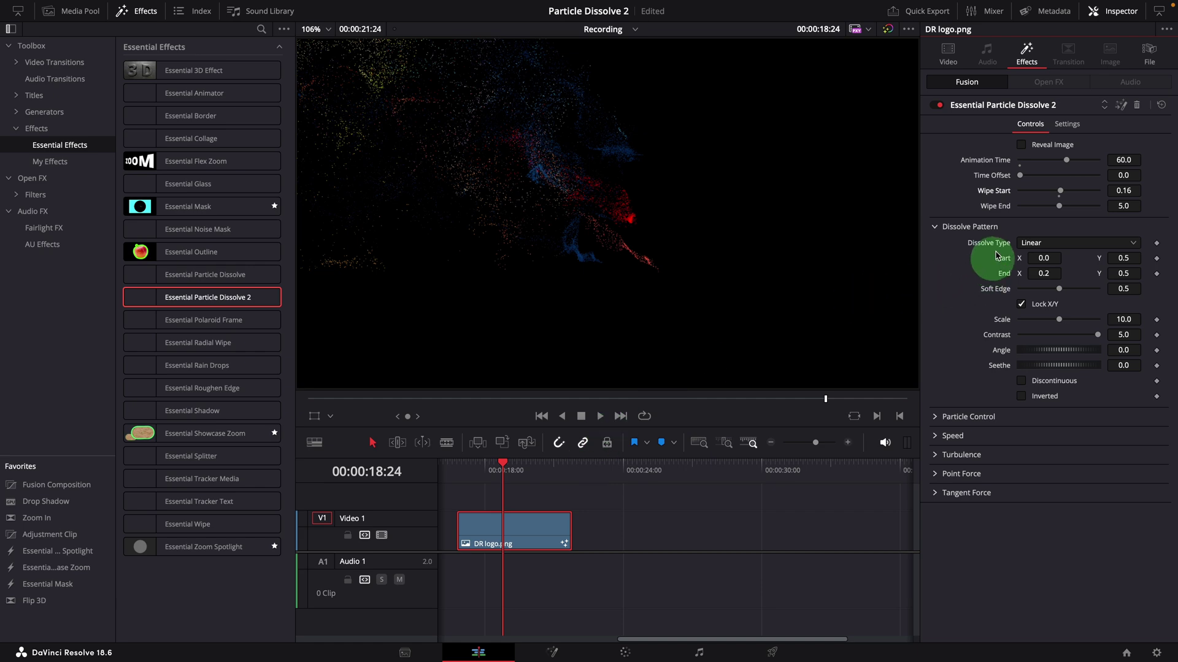
Set Wipe End to 5.28 and play the clip from its start to preview the dissolve
left_click_drag(1049, 210, 1063, 211)
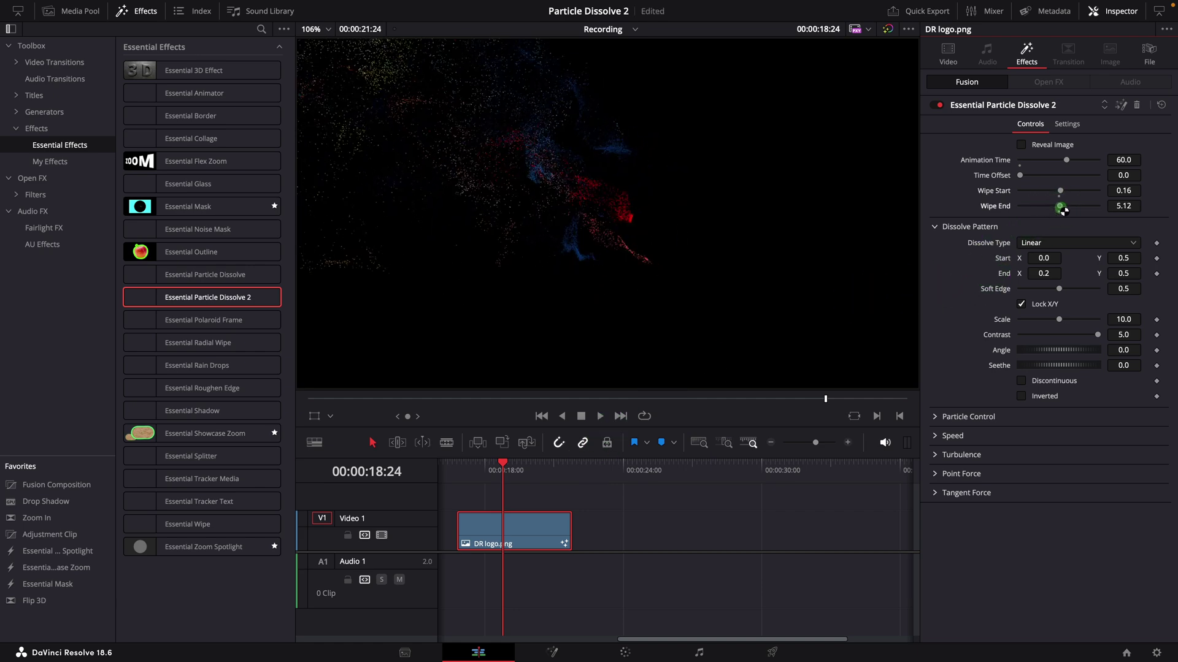
left_click(458, 468)
key("space")
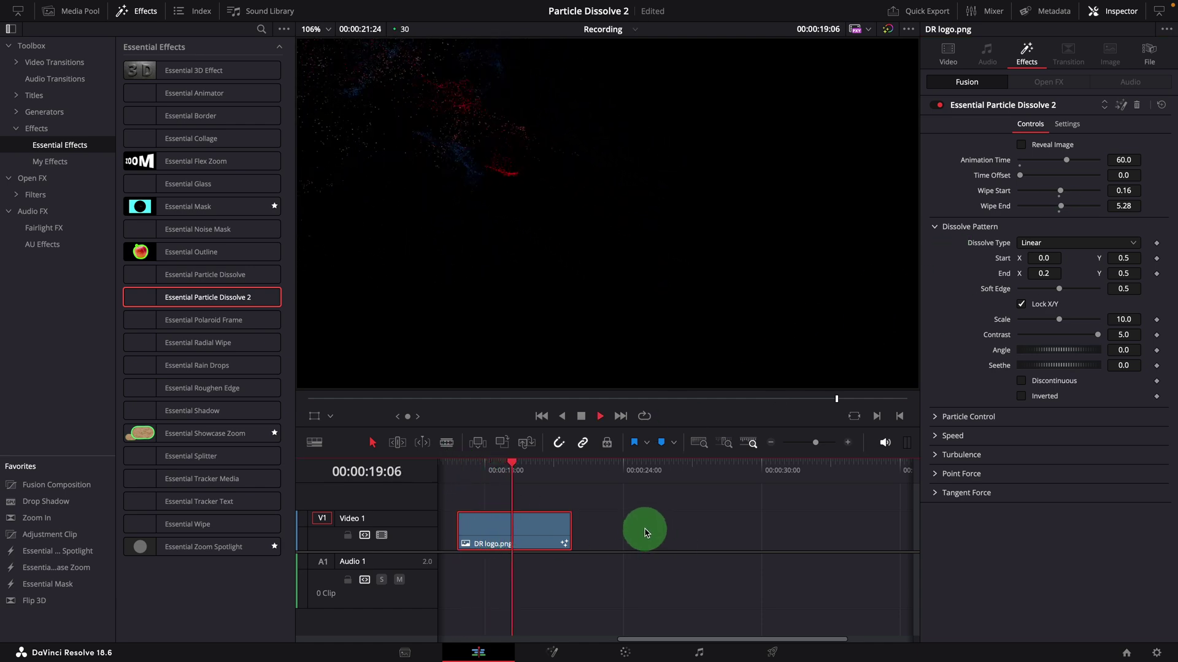
left_click(455, 468)
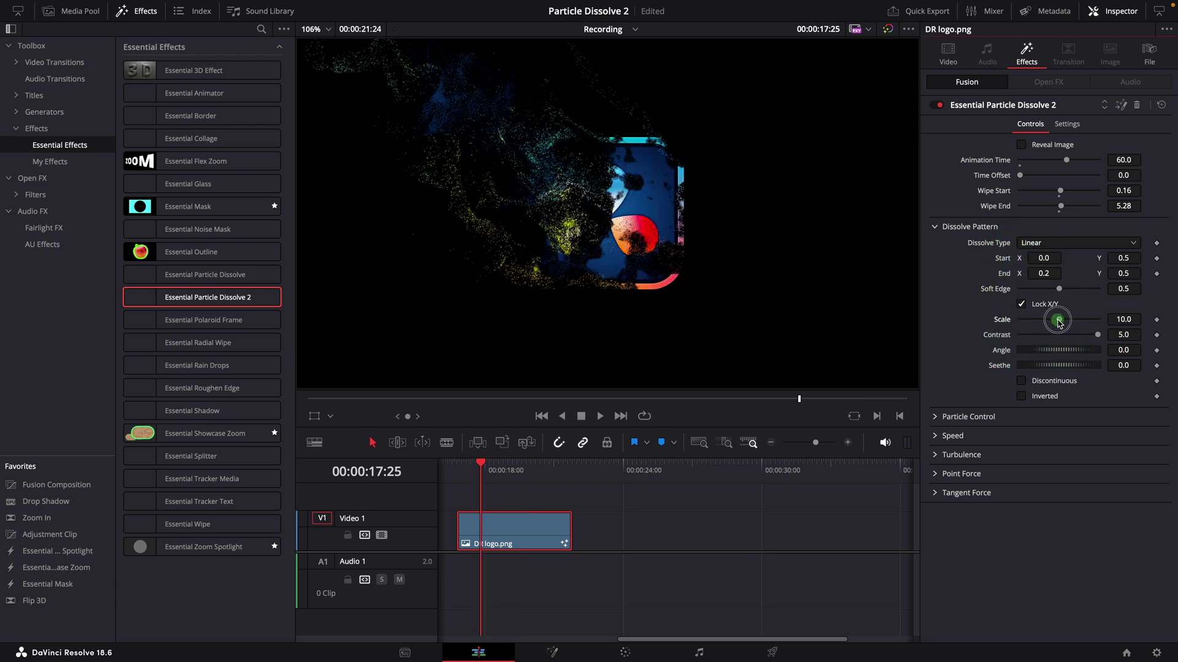
Set the dissolve pattern's Scale to 2.52 and play the clip from its start to preview the larger noise
left_click_drag(1023, 320, 1034, 349)
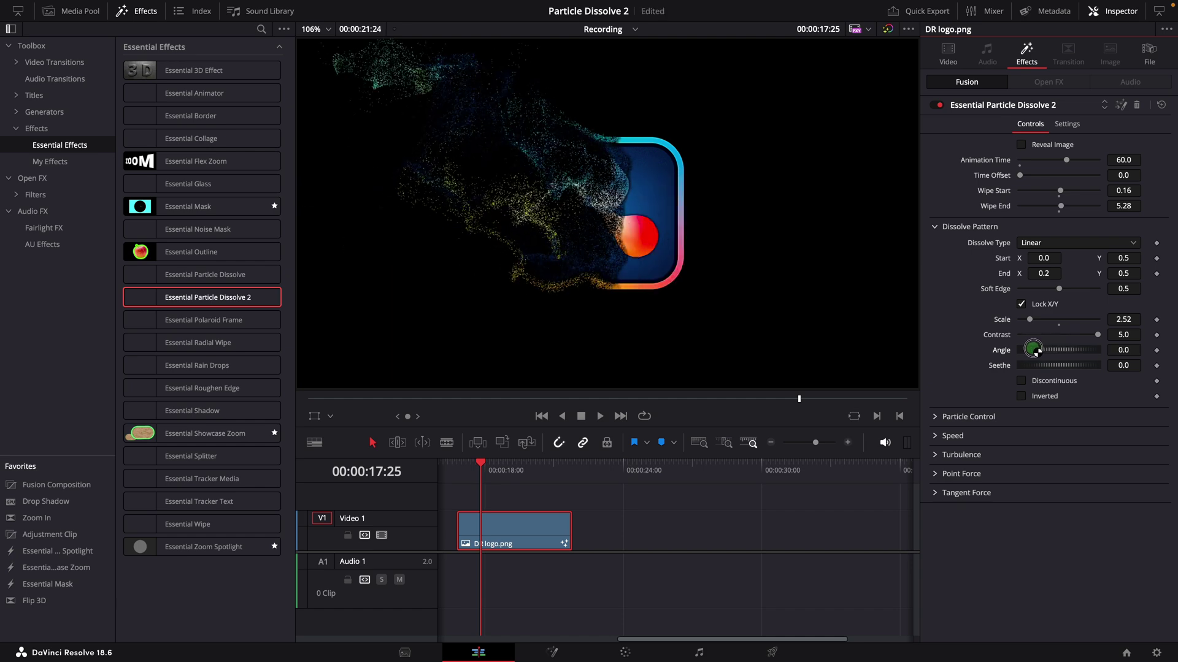
left_click(455, 467)
key("space")
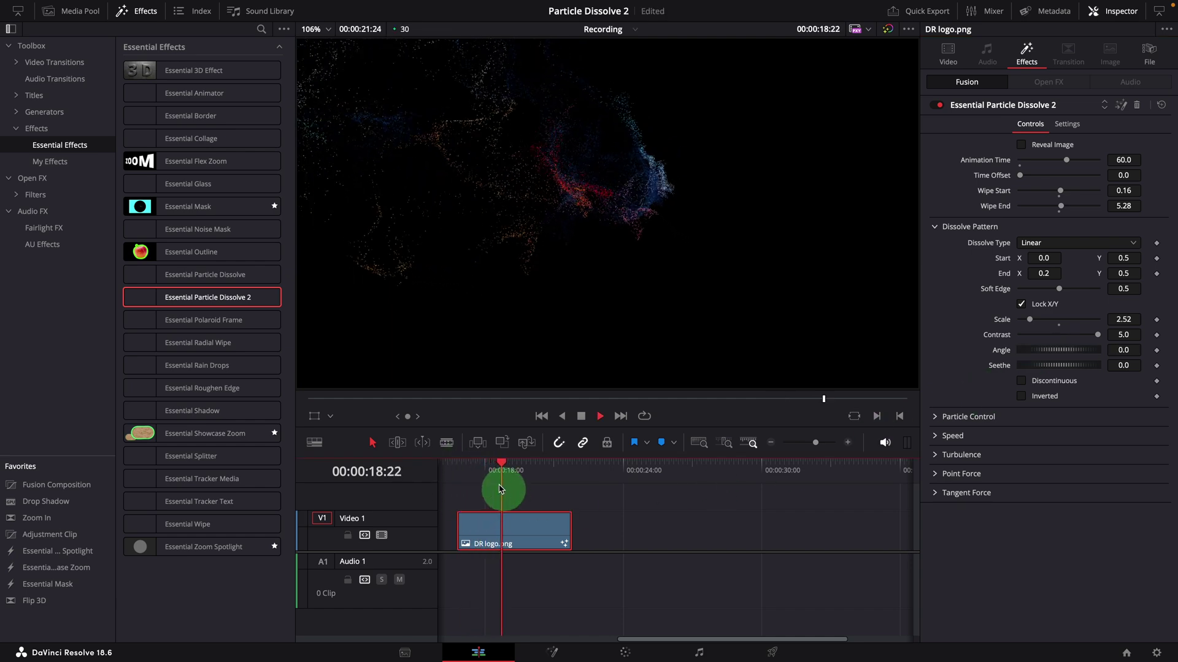
left_click(455, 467)
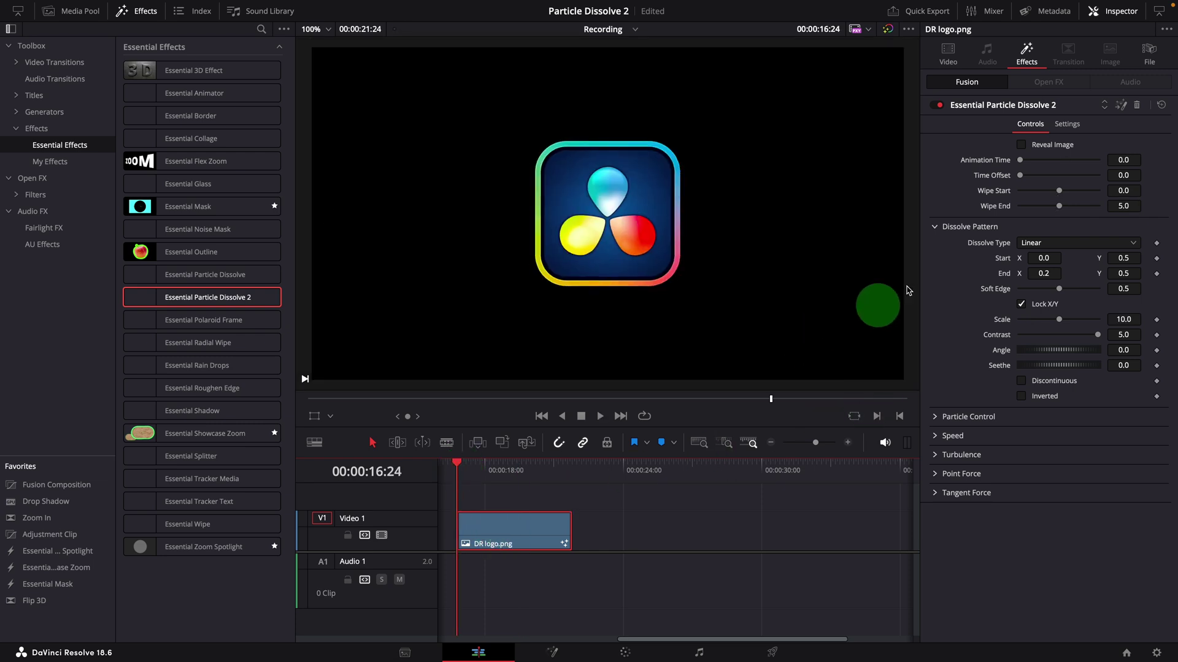
Review the Dissolve Type options, keep Linear, and display the Fusion Overlay controls in the viewer
left_click(1036, 242)
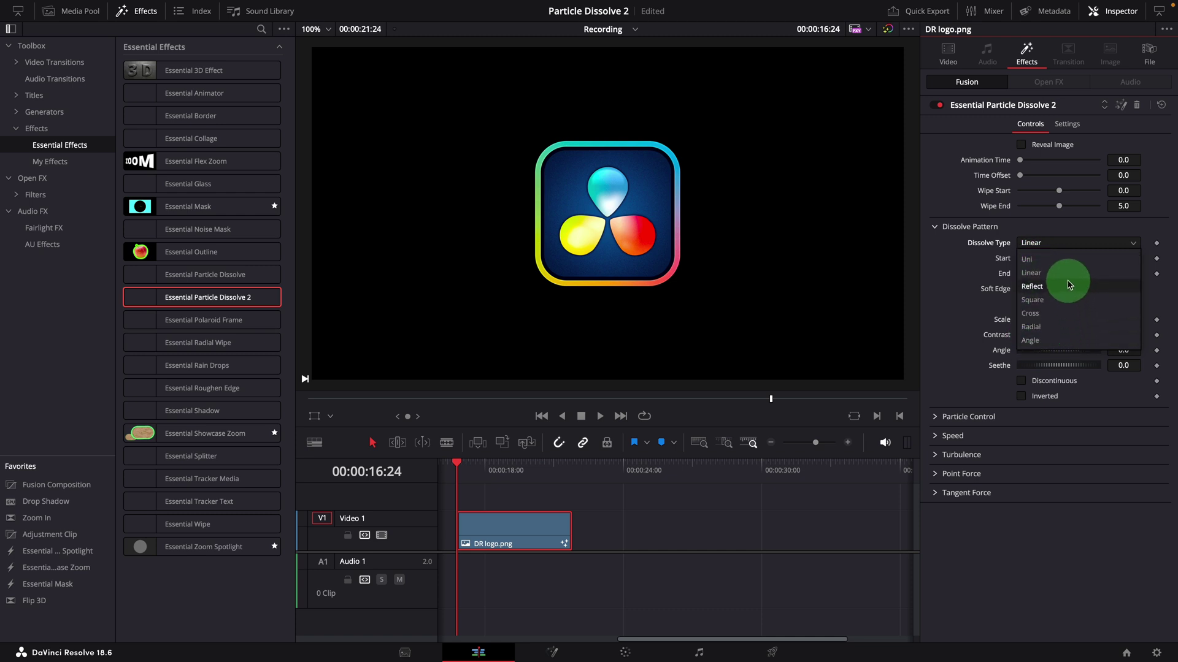
left_click(1042, 276)
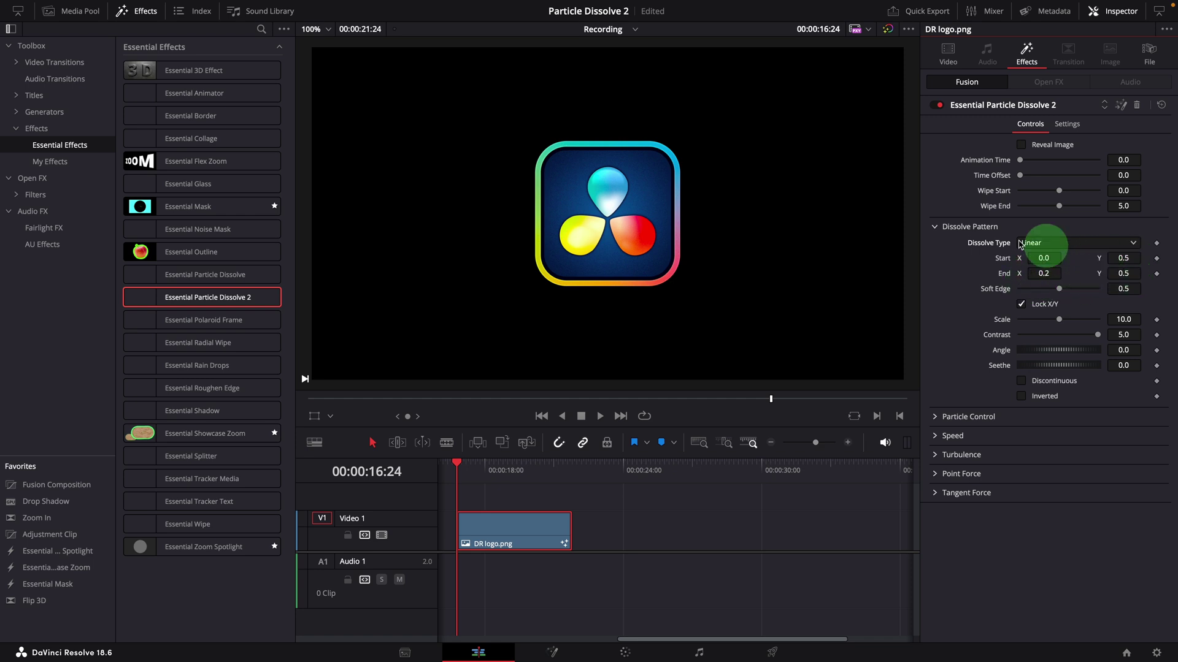
left_click(330, 417)
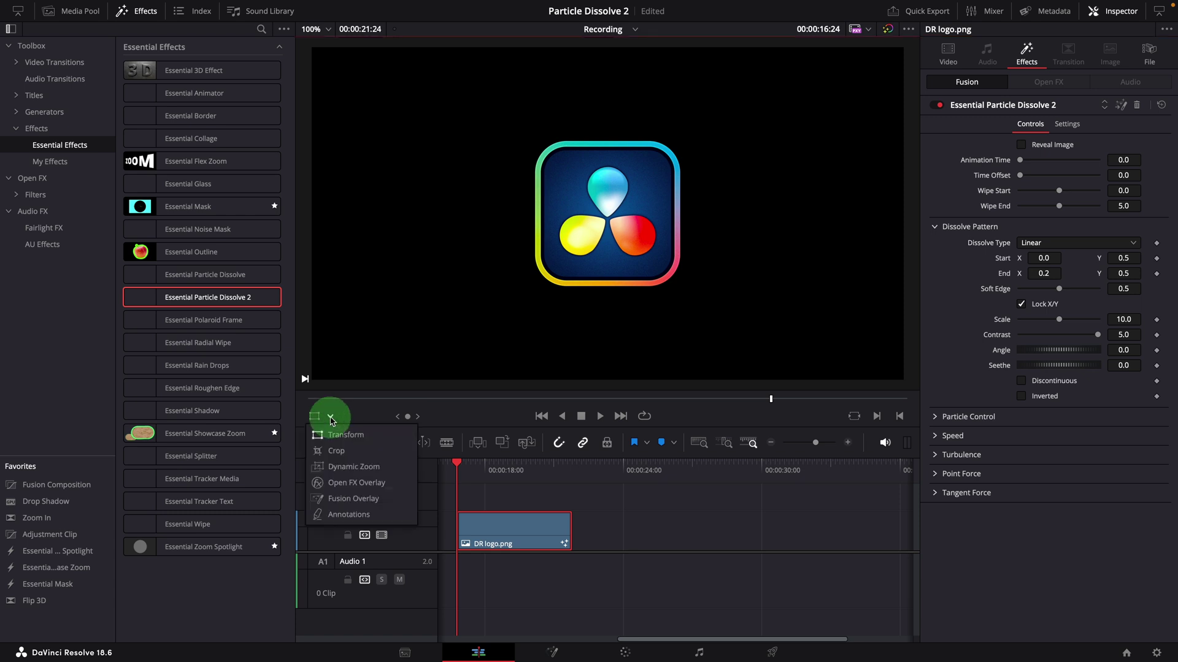
left_click(330, 500)
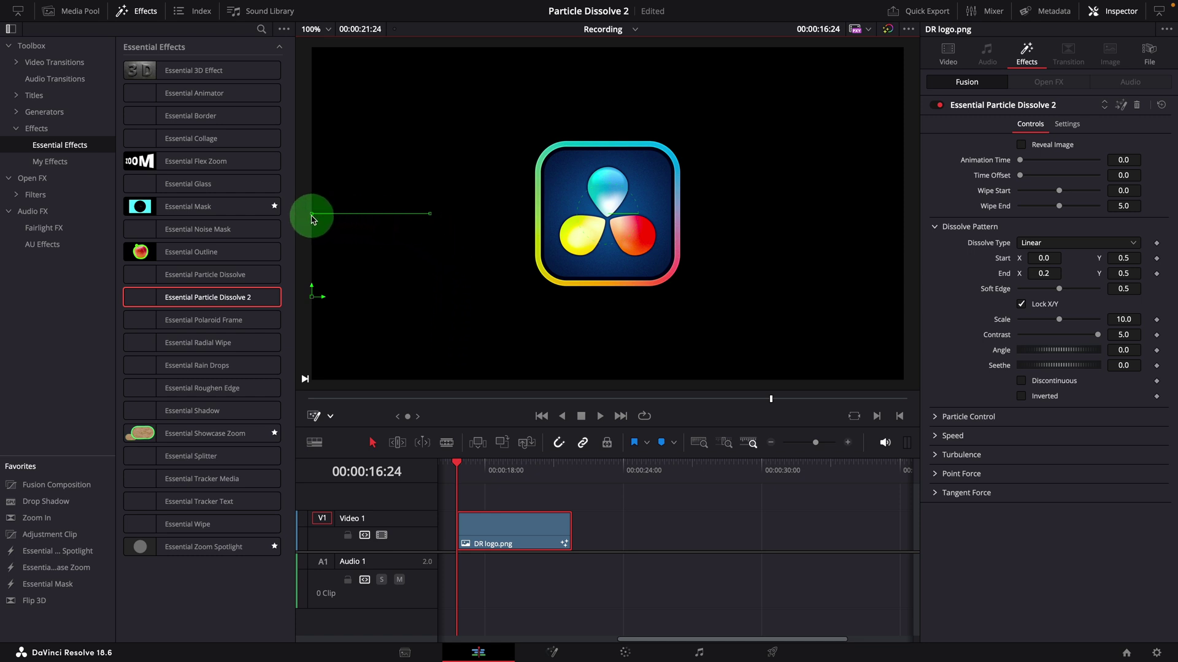
Reposition the linear gradient's Start to about X 0.61, Y 0.5 and End to about X 0.59, Y 0.5, scrubbing the clip to check
left_click_drag(413, 164, 818, 213)
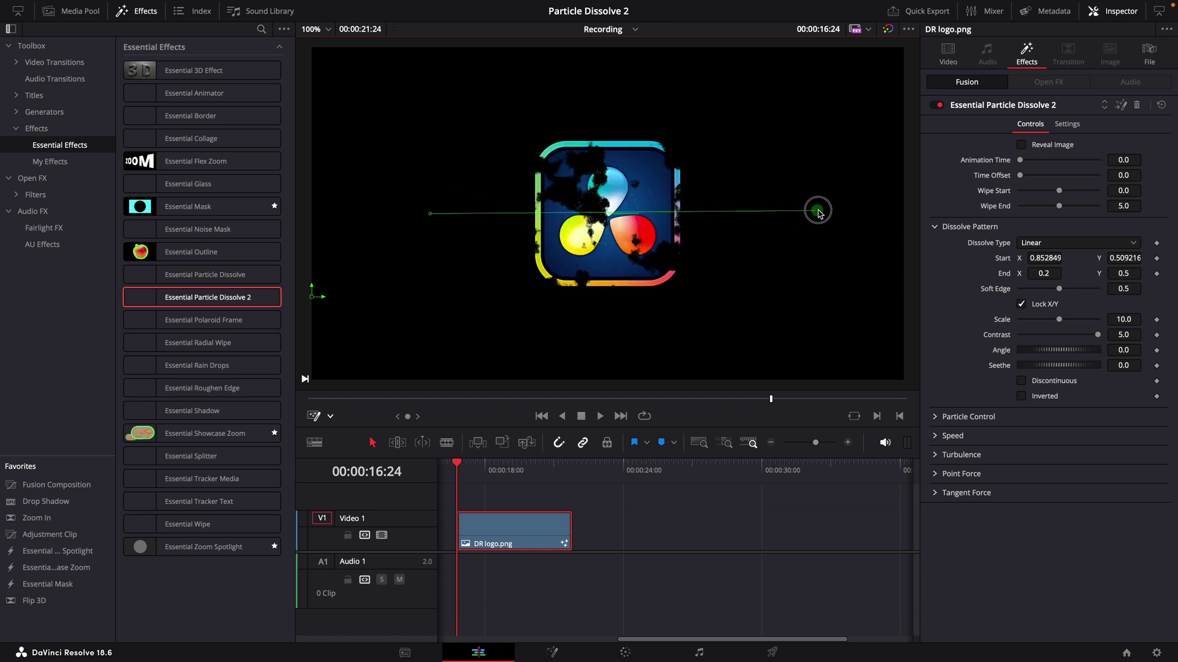
left_click_drag(431, 218, 735, 217)
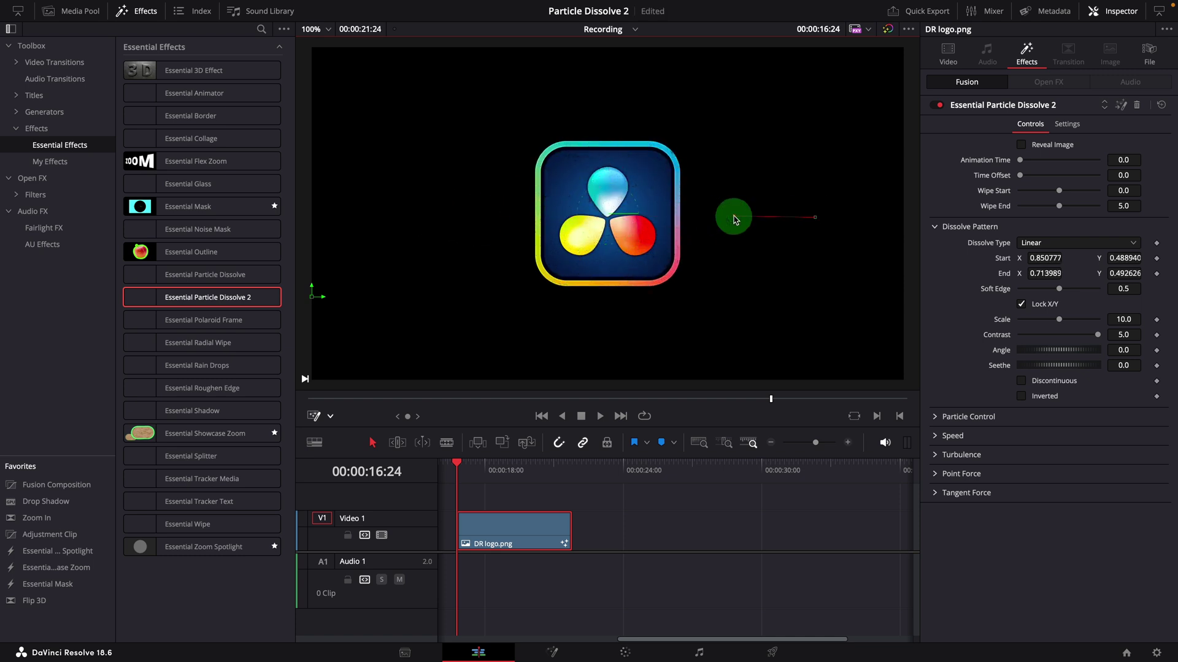
left_click_drag(457, 470, 503, 472)
left_click_drag(815, 217, 755, 219)
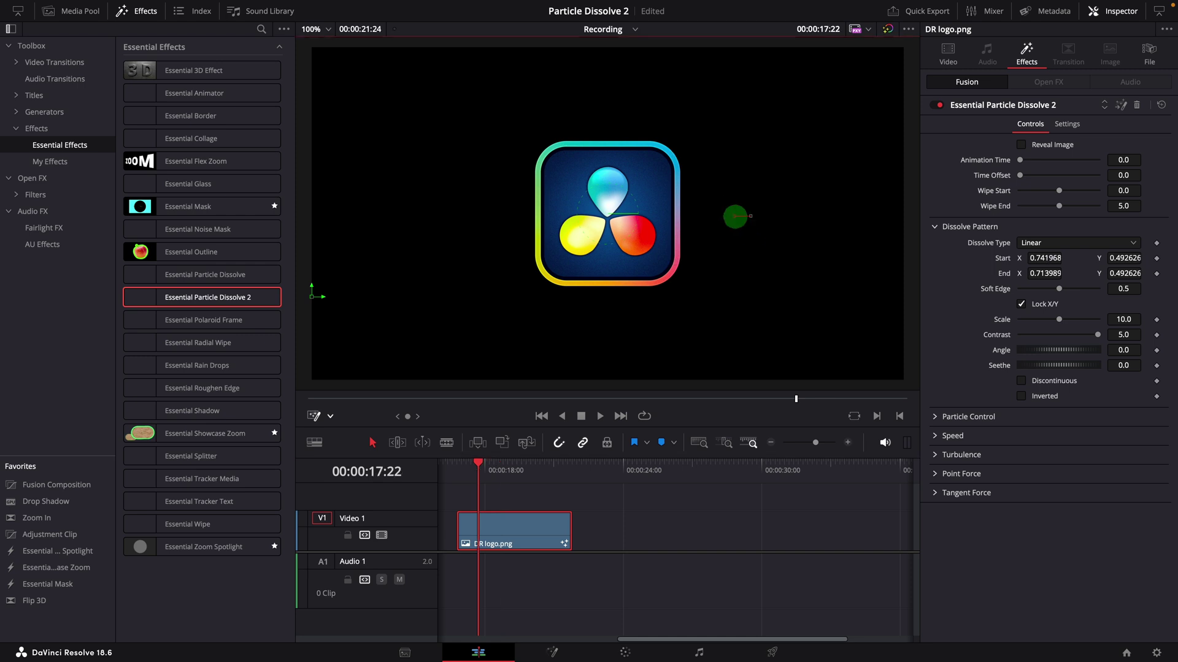
left_click_drag(736, 218, 668, 216)
left_click_drag(456, 469, 527, 469)
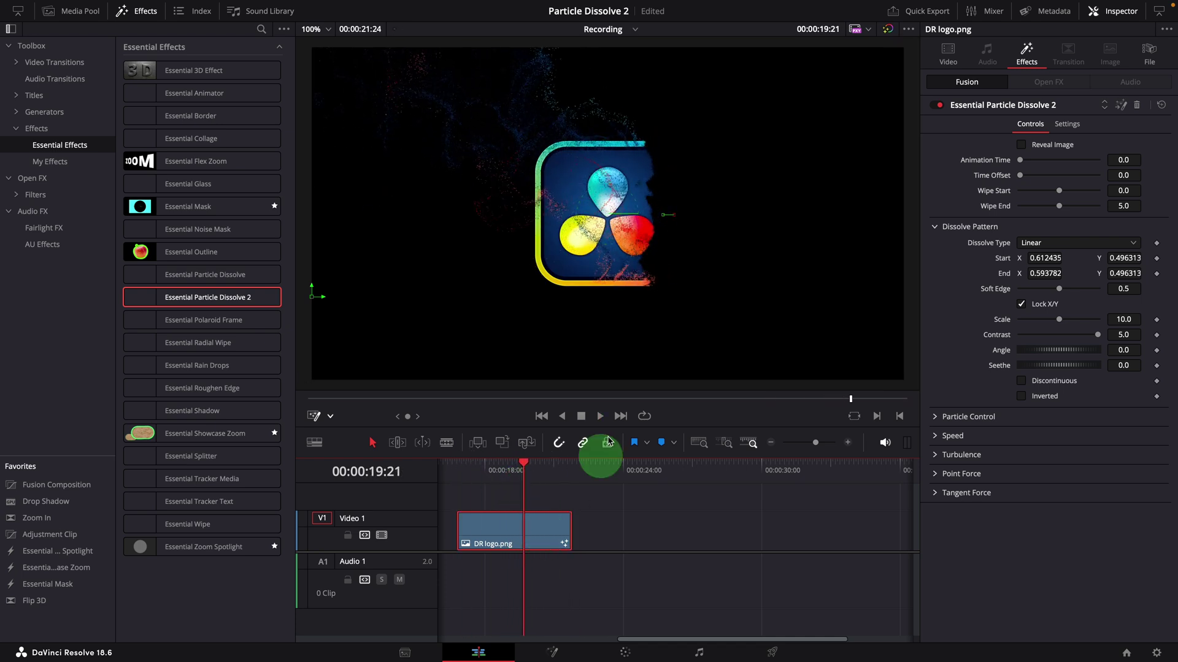
Set Wipe End to 15 at the clip's last frame and scrub through the dissolve
left_click(570, 468)
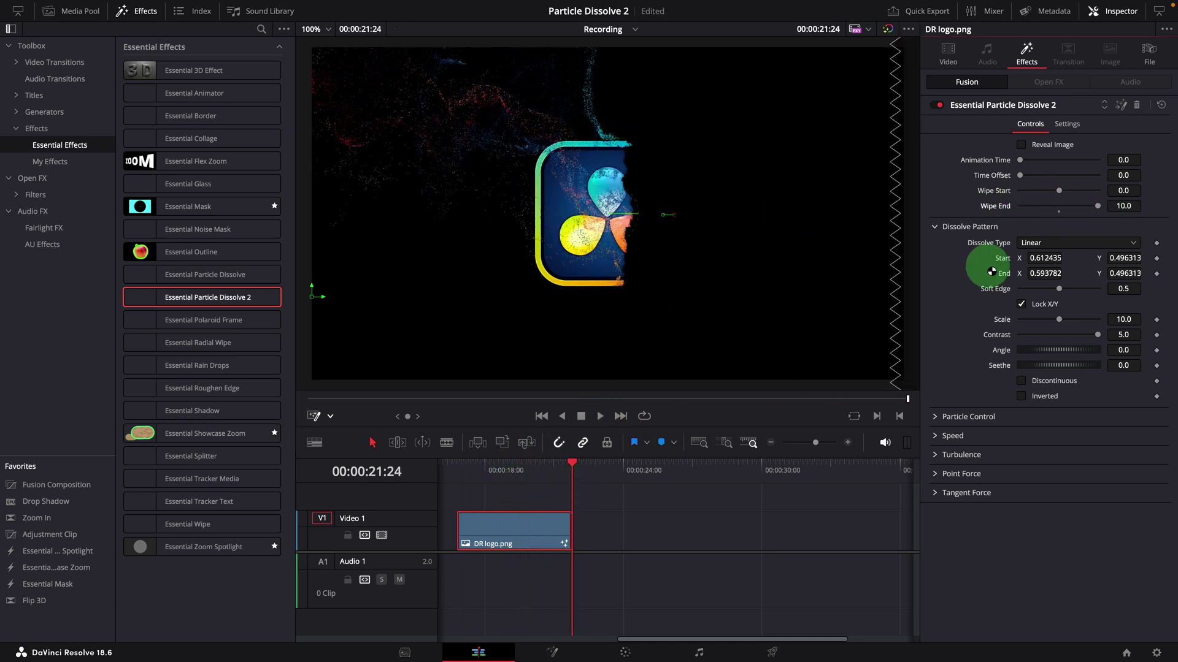
left_click(1124, 207)
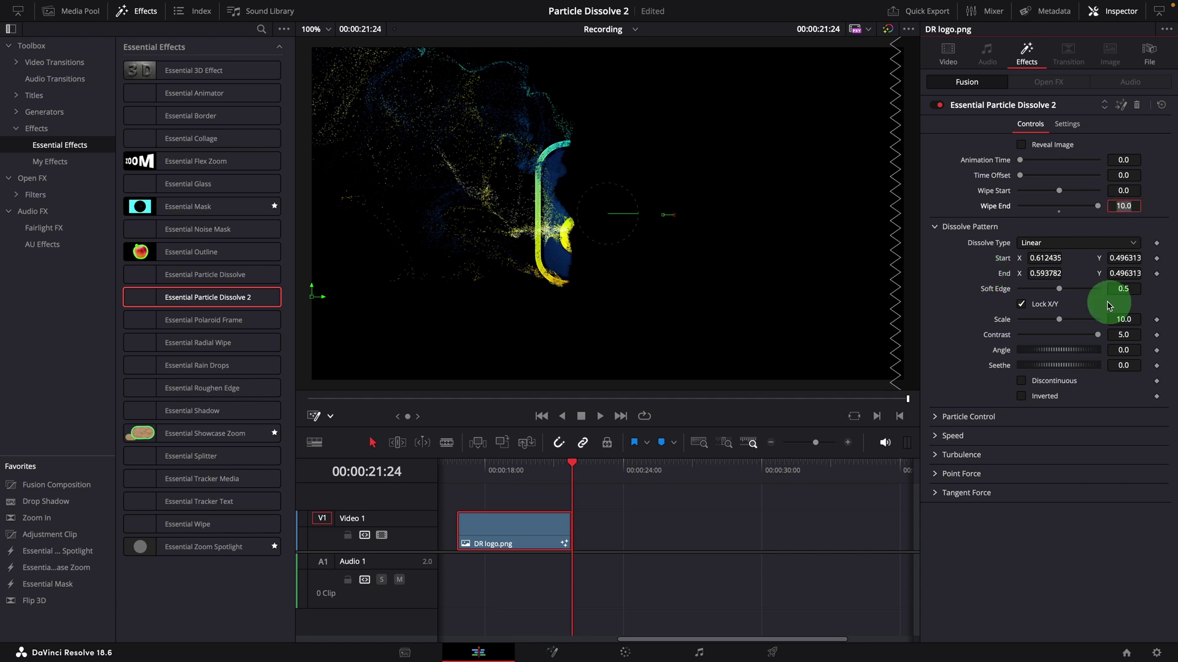
left_click_drag(462, 468, 505, 470)
Change Dissolve Type to Radial, place the Start point at about X 0.497, Y 0.498, and return to the clip's first frame
left_click(1042, 242)
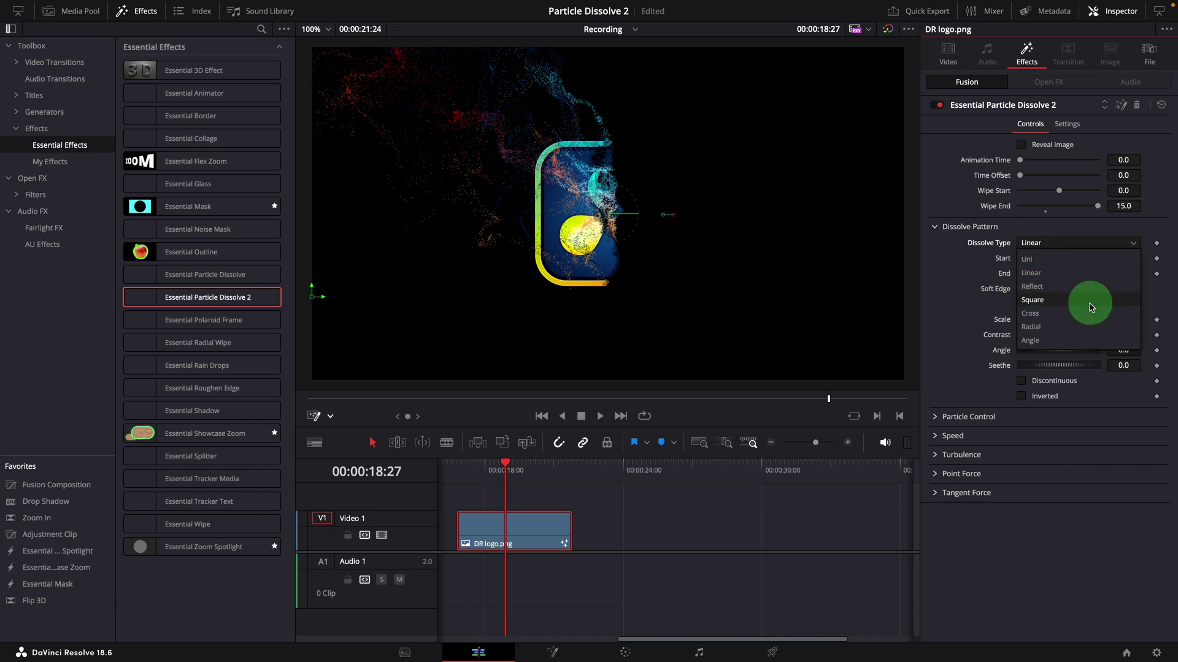
left_click(1031, 327)
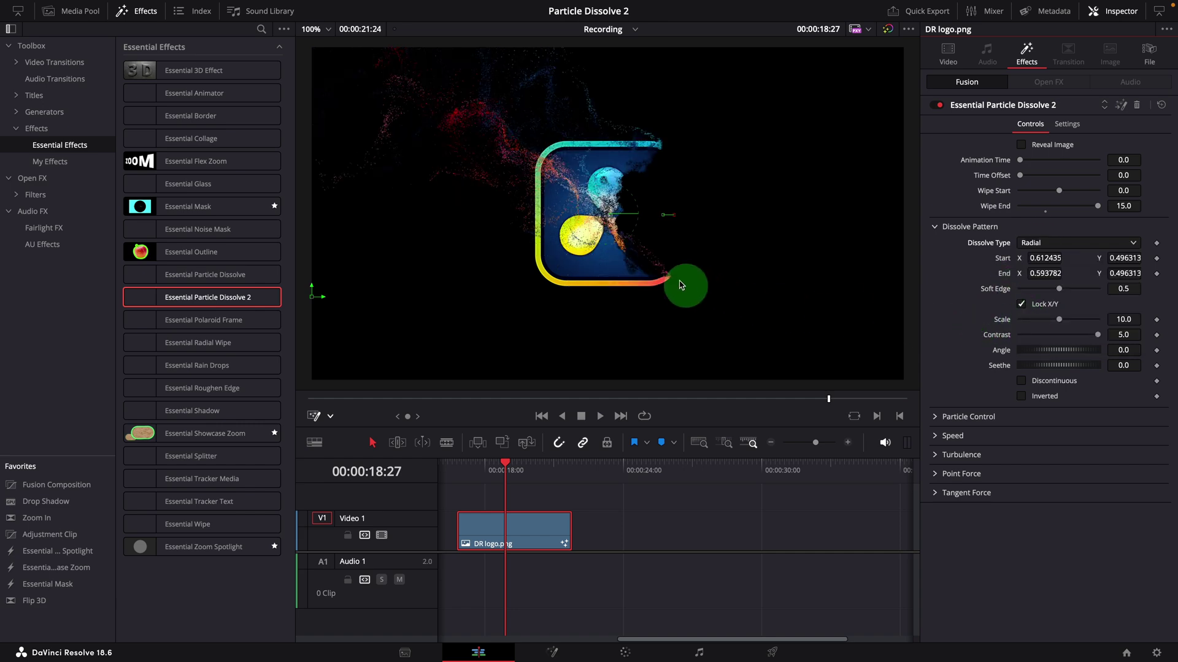
left_click_drag(681, 285, 605, 211)
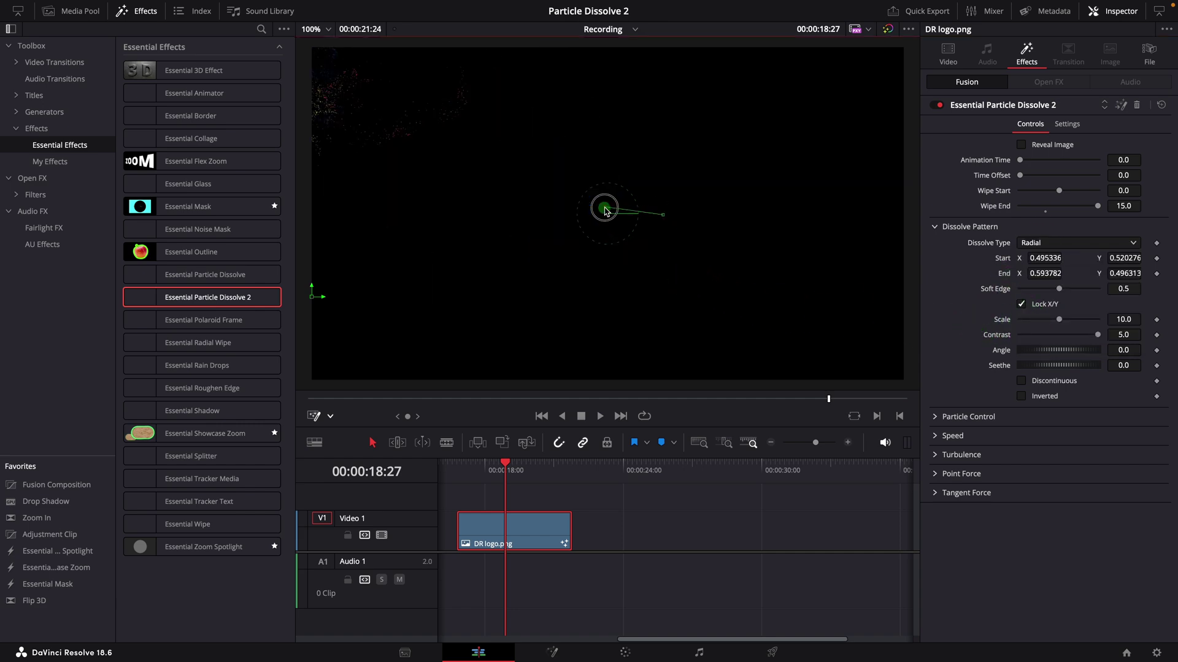
left_click_drag(492, 472, 457, 471)
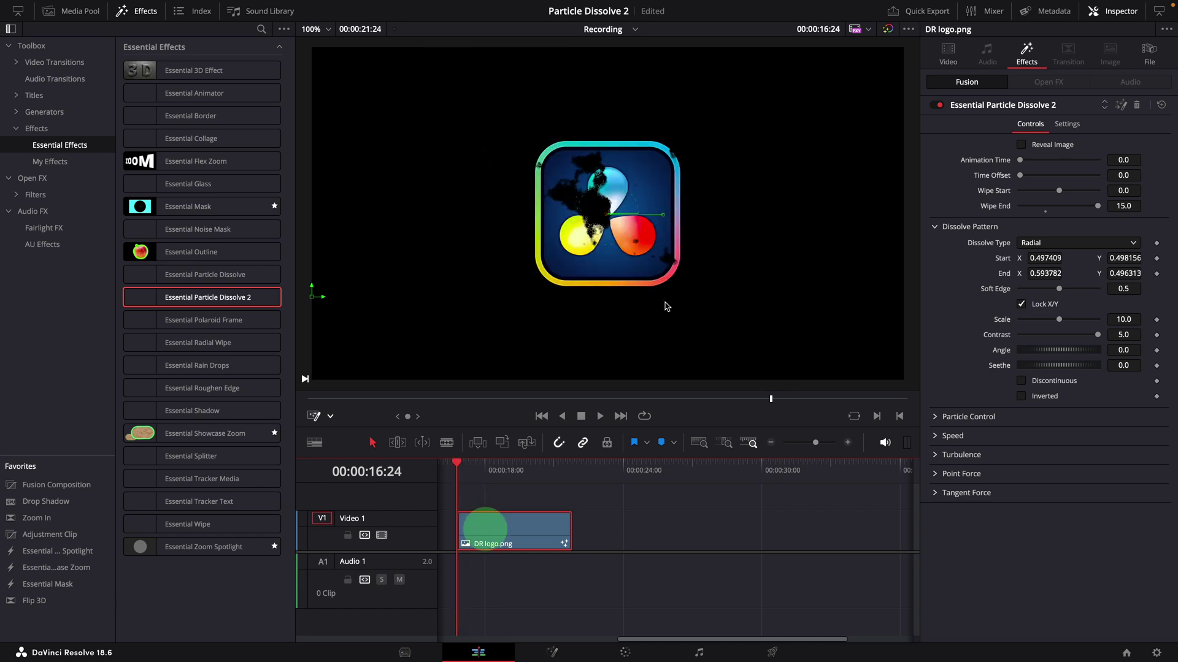
Move the gradient's End to about X 0.528, Y 0.483, set Scale to 0, and scrub the radial dissolve
left_click_drag(663, 215, 630, 222)
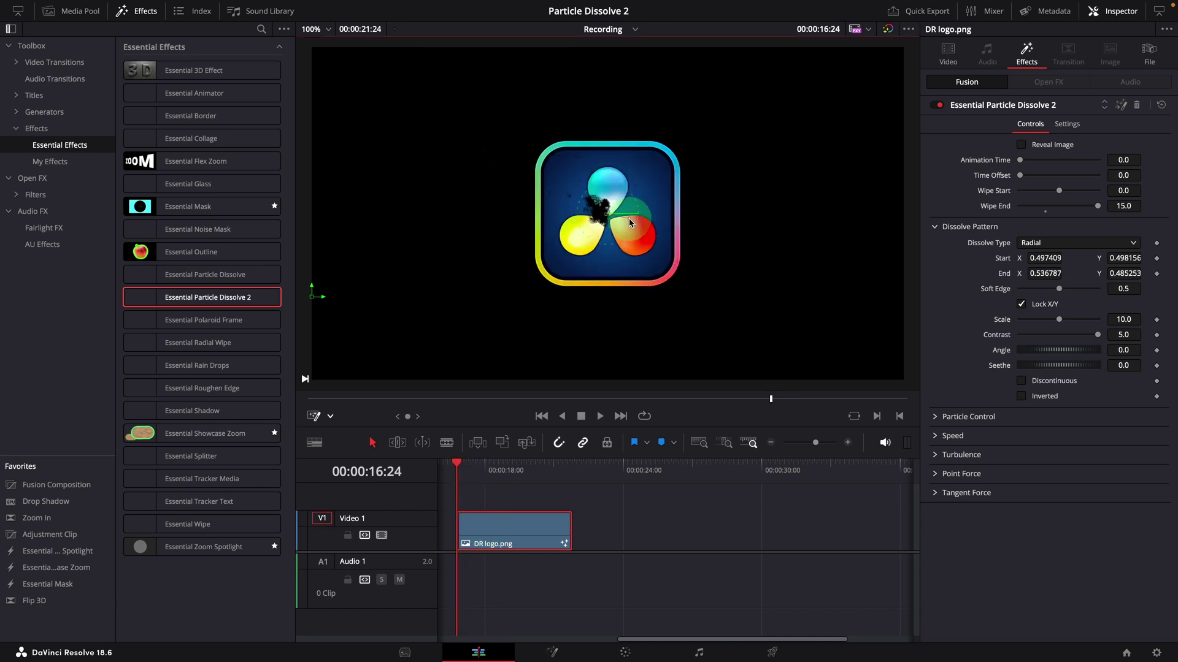
left_click_drag(507, 459, 457, 471)
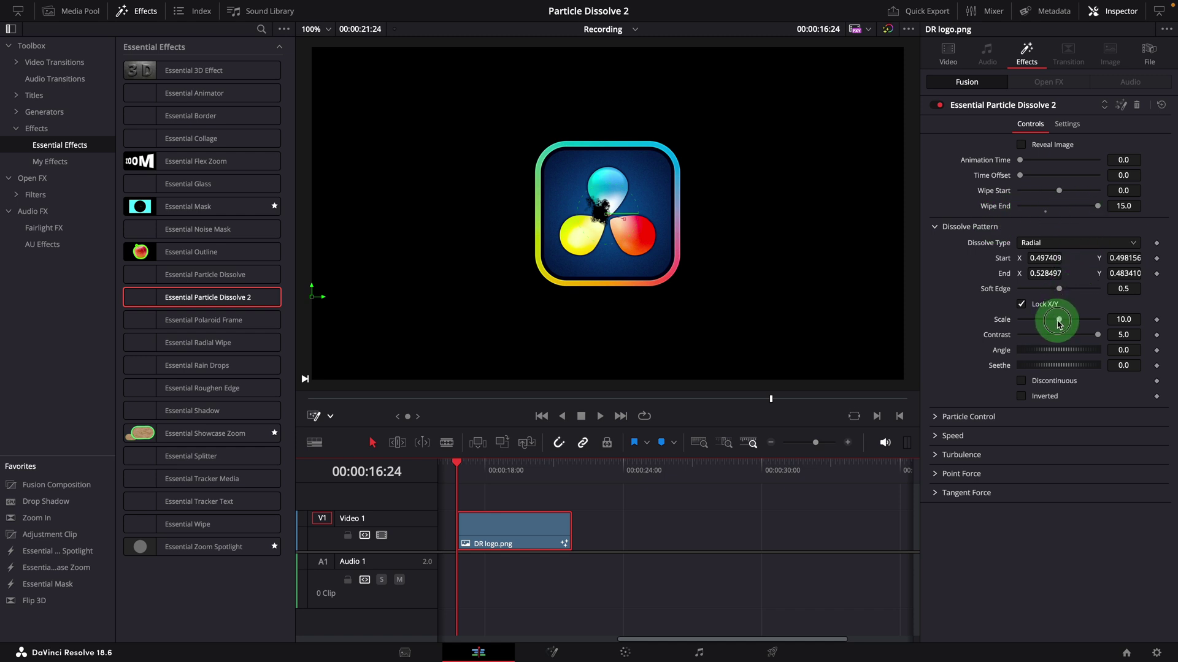
left_click_drag(1059, 323, 1056, 325)
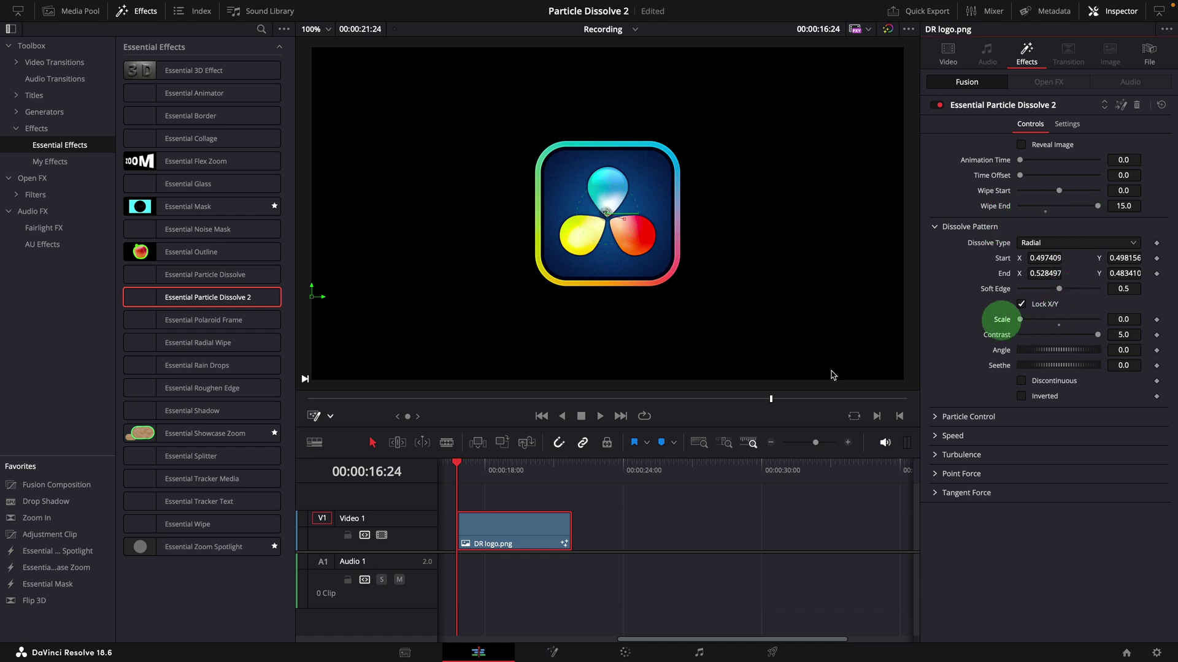
mouse_move(465, 465)
left_mouse_down()
mouse_move(497, 471)
mouse_move(477, 468)
left_mouse_up()
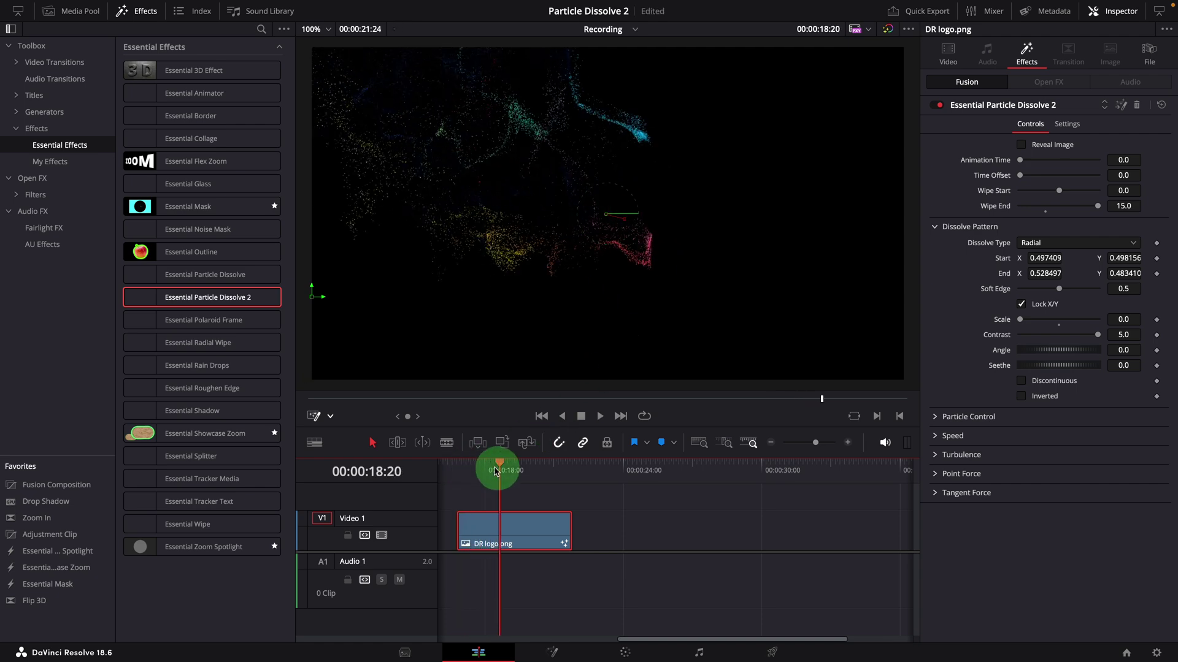
Change Dissolve Type to Reflect and scrub the clip's opening frames to preview the dissolve
left_click(1046, 243)
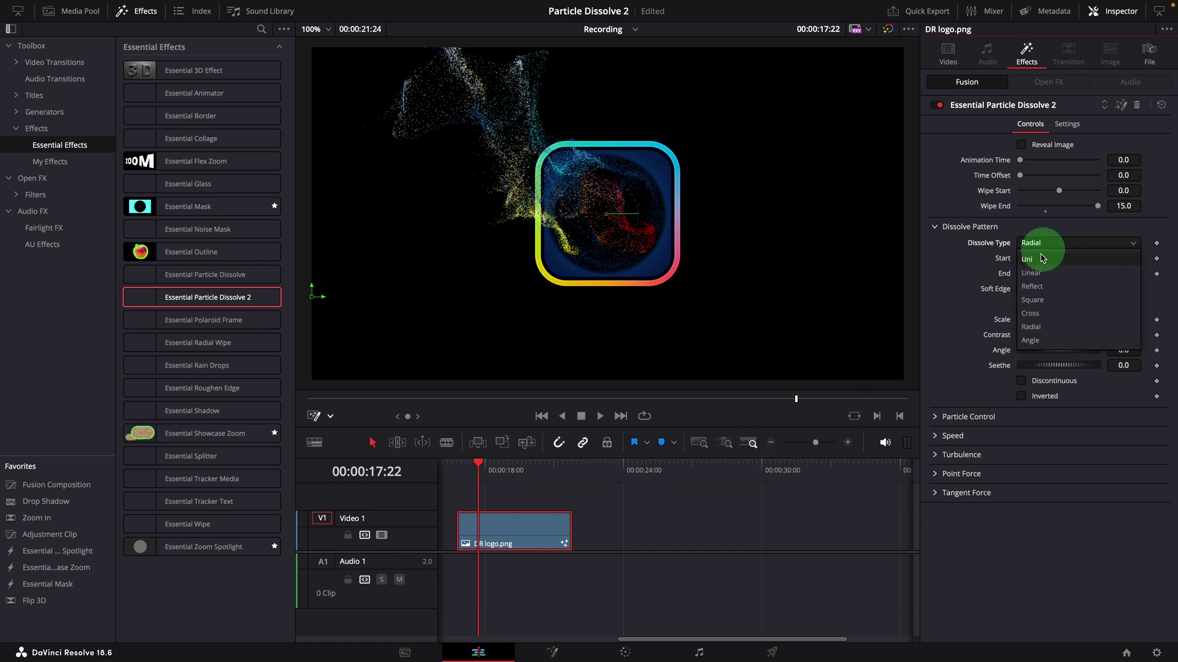
left_click(1033, 287)
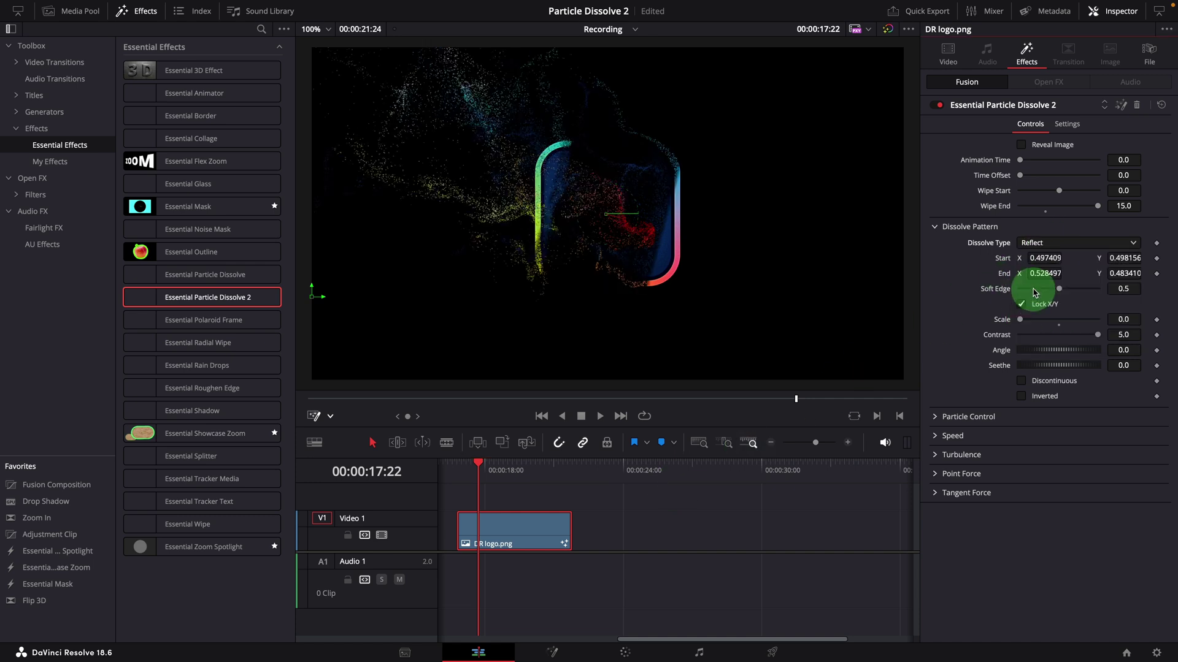
left_click(626, 256)
mouse_move(463, 473)
left_mouse_down()
mouse_move(472, 469)
mouse_move(452, 469)
mouse_move(470, 467)
left_mouse_up()
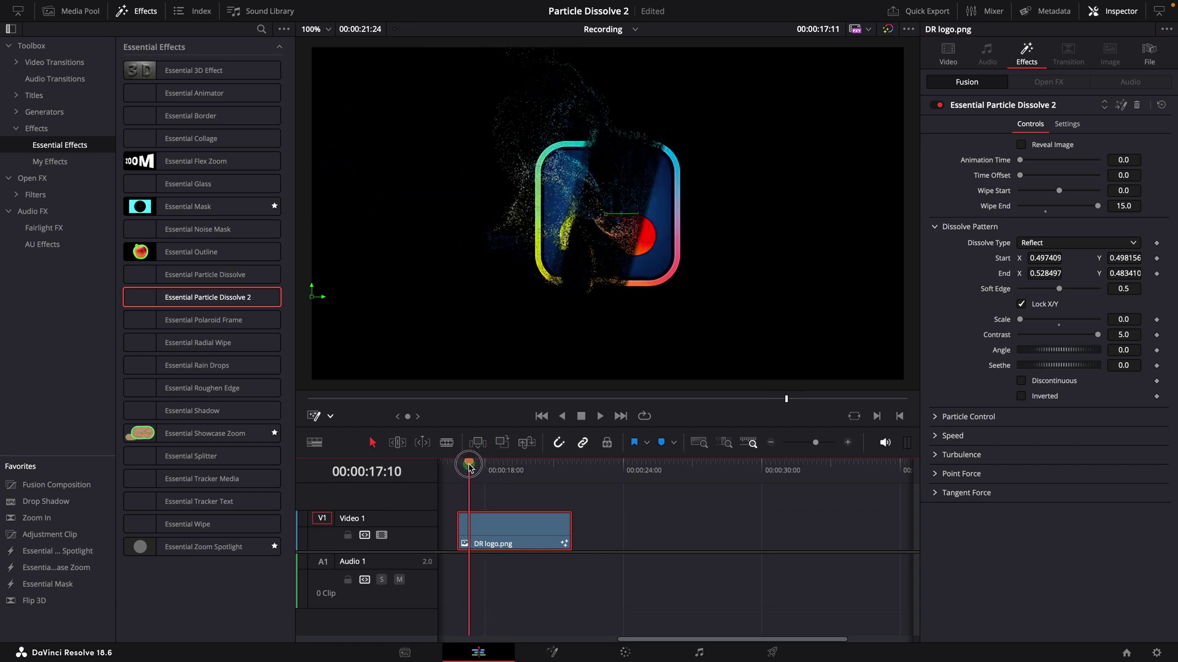
Compare a Soft Edge of 1.0, set it to 0.0, and play the clip from its start
left_click(1027, 318)
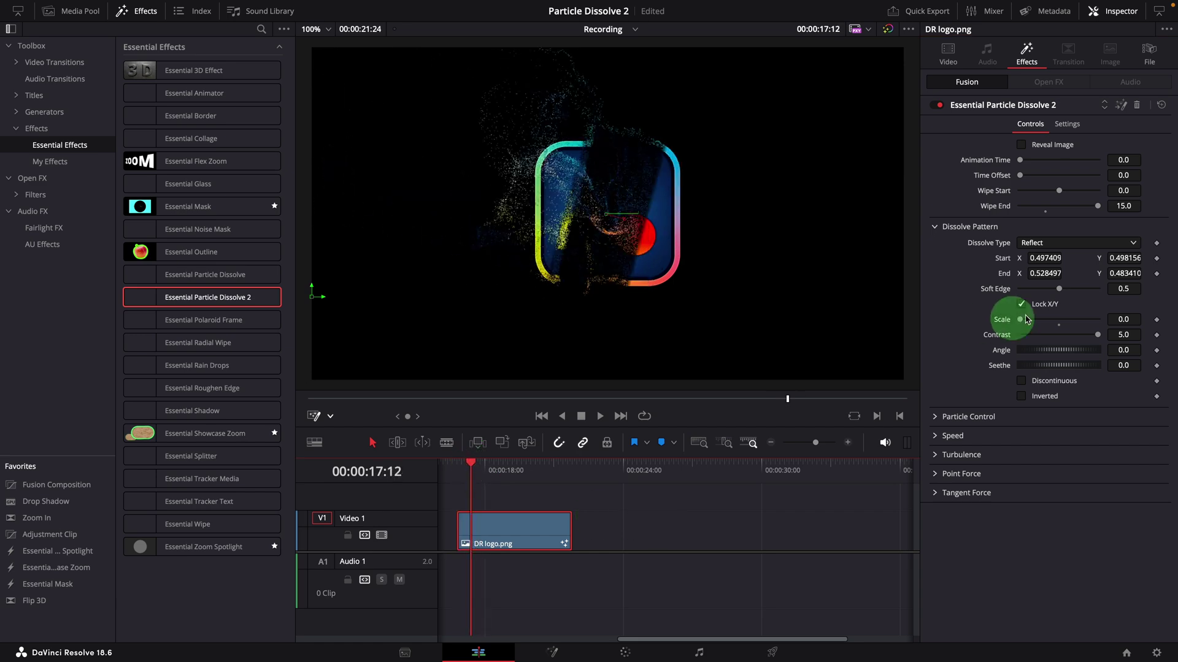
left_click_drag(994, 293, 1066, 292)
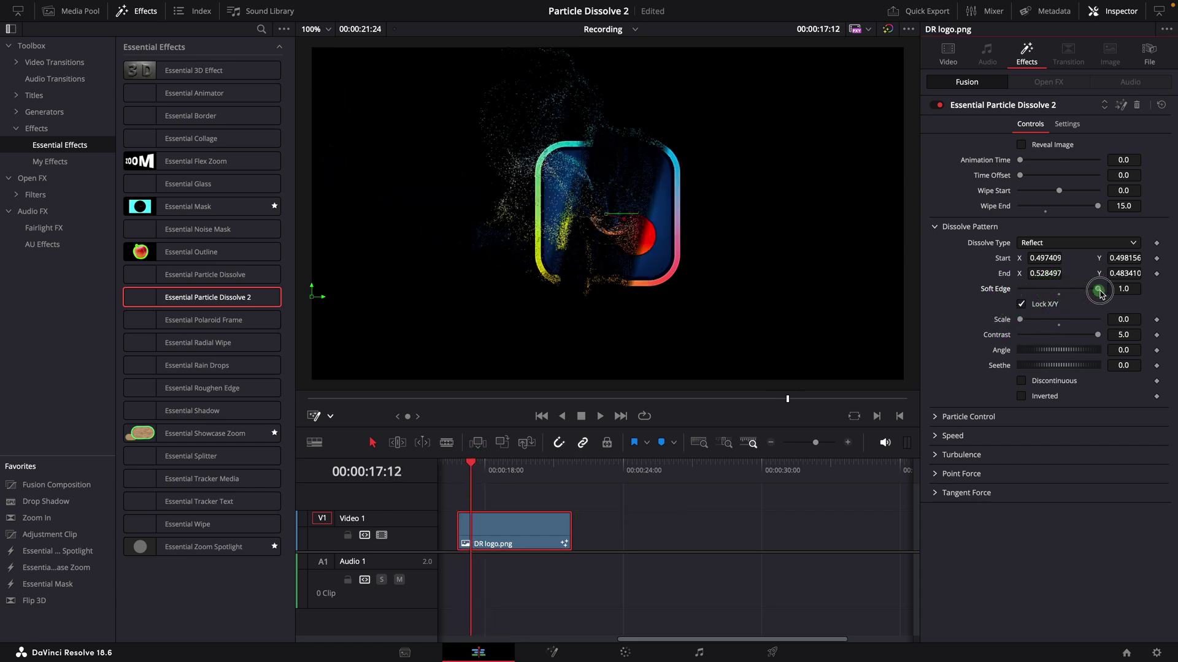
left_click(1098, 292)
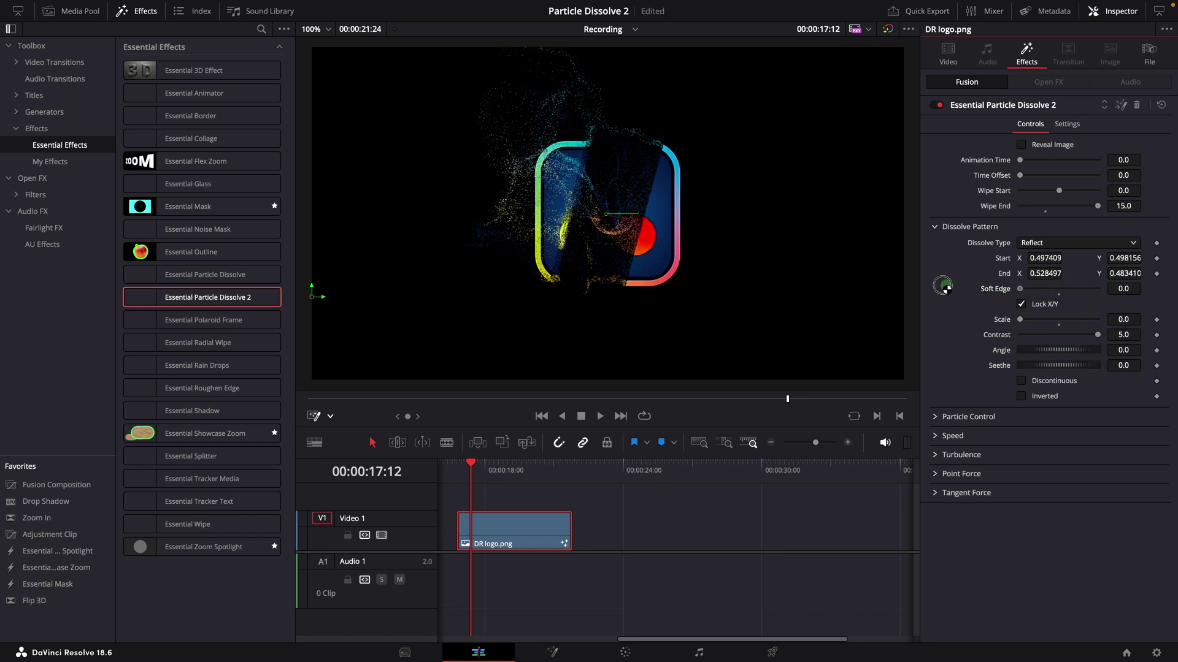
left_click(455, 472)
key("space")
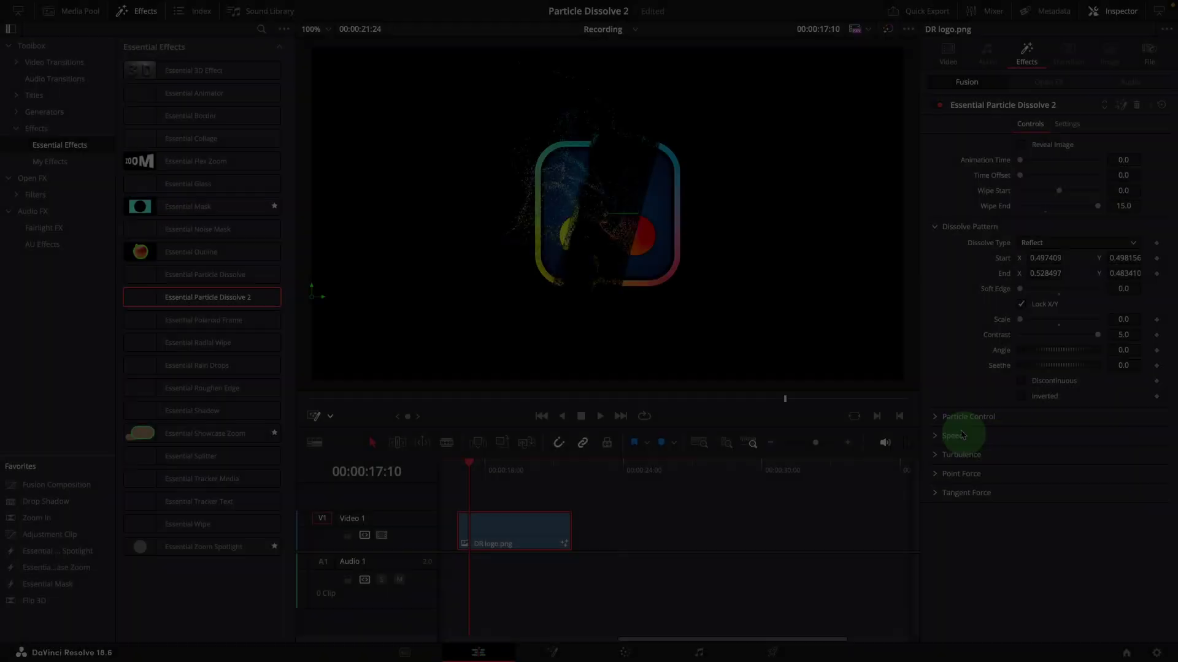
Expand the Particle Control, Speed, Turbulence, Point Force and Tangent Force sections and examine their settings
left_click(941, 423)
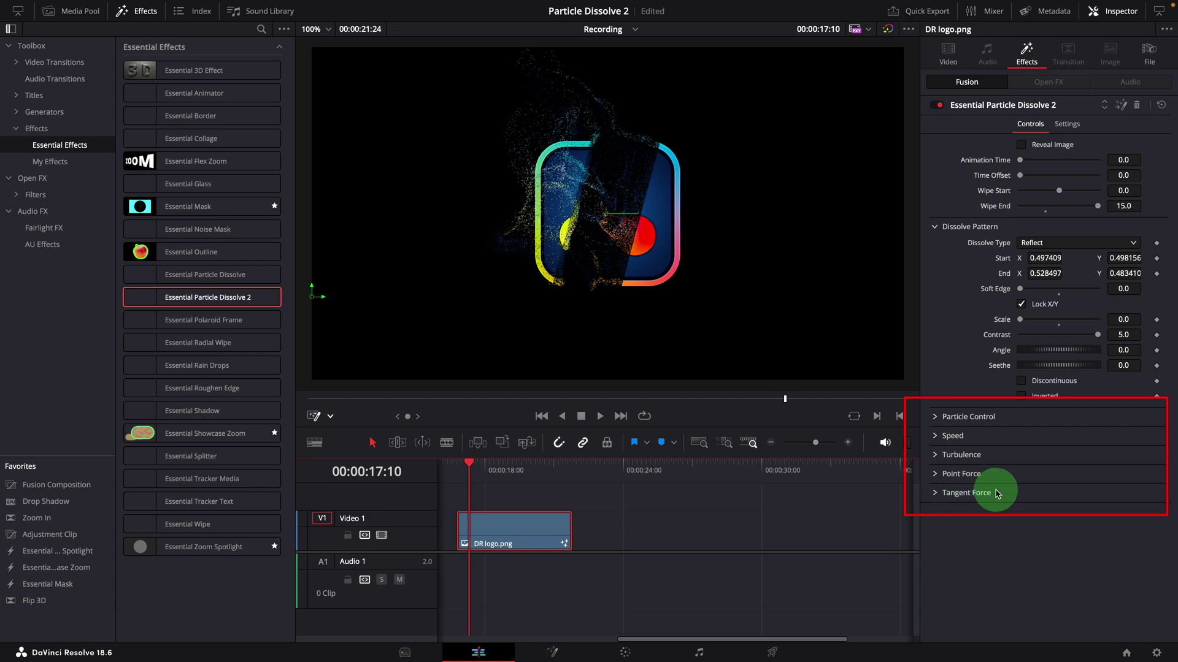
left_click(940, 418)
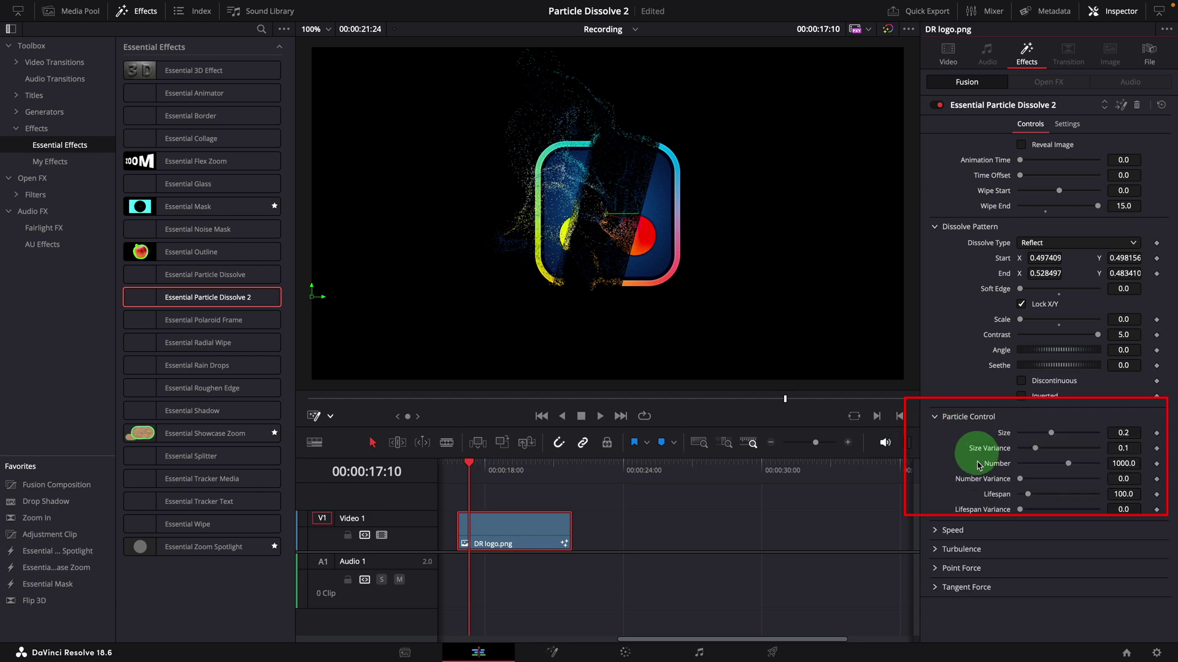
left_click(936, 532)
scroll(1012, 547, "down", 1)
left_click(936, 594)
scroll(1002, 591, "down", 3)
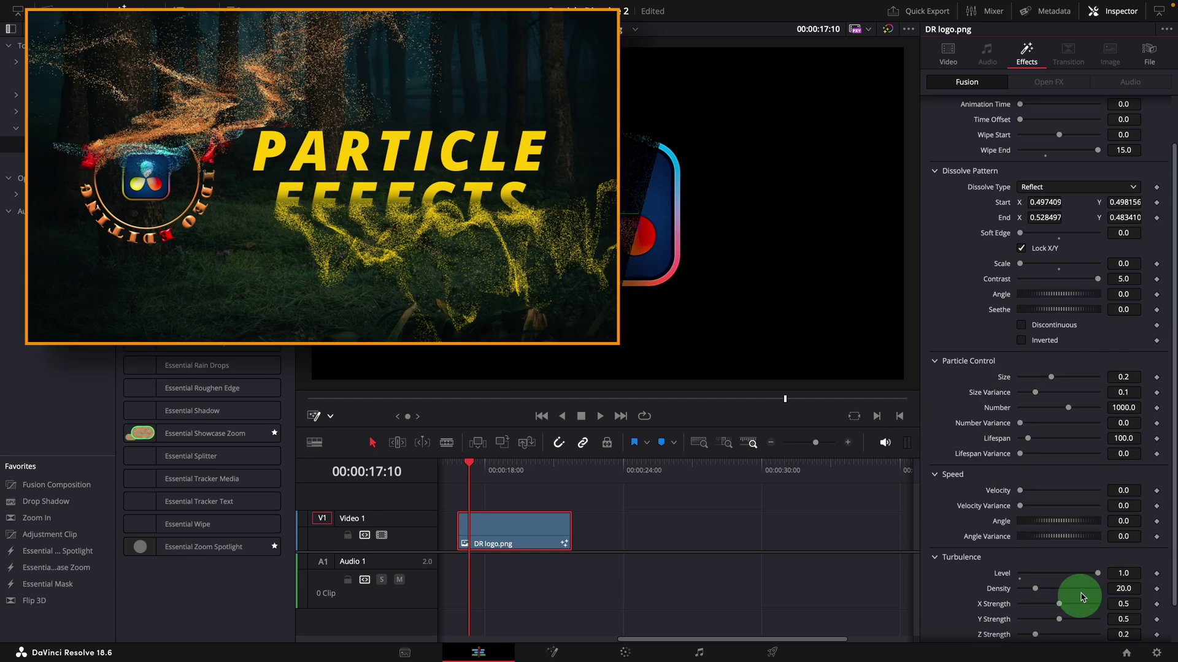
left_click(936, 614)
scroll(981, 607, "down", 3)
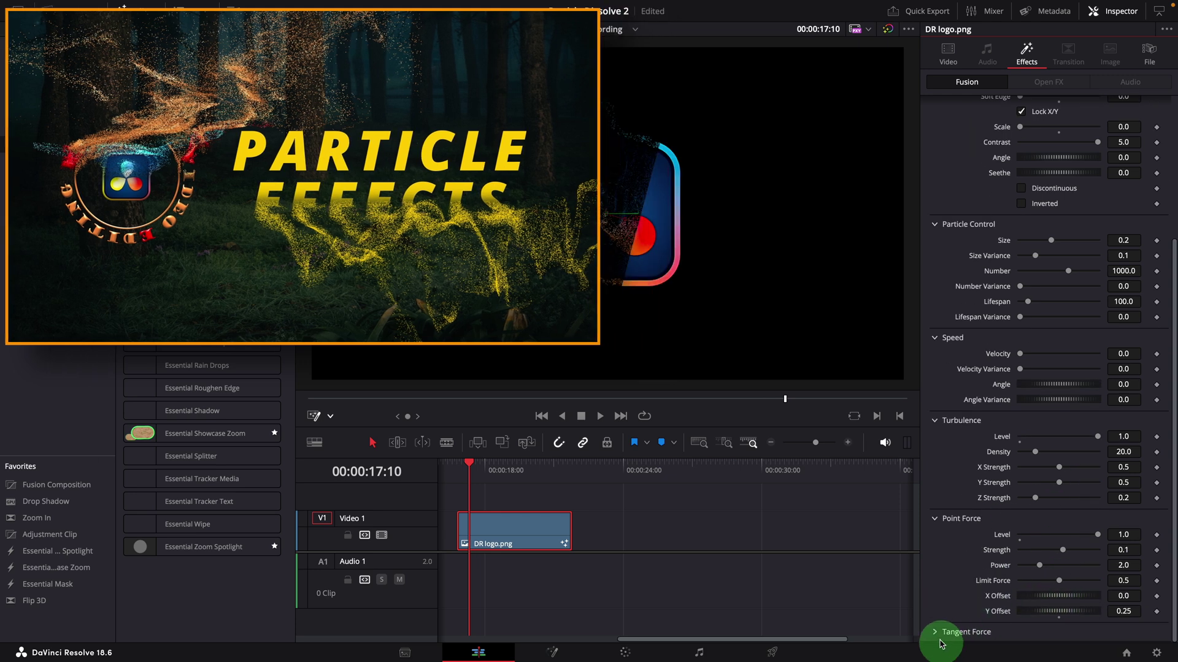
left_click(956, 631)
scroll(1063, 574, "down", 3)
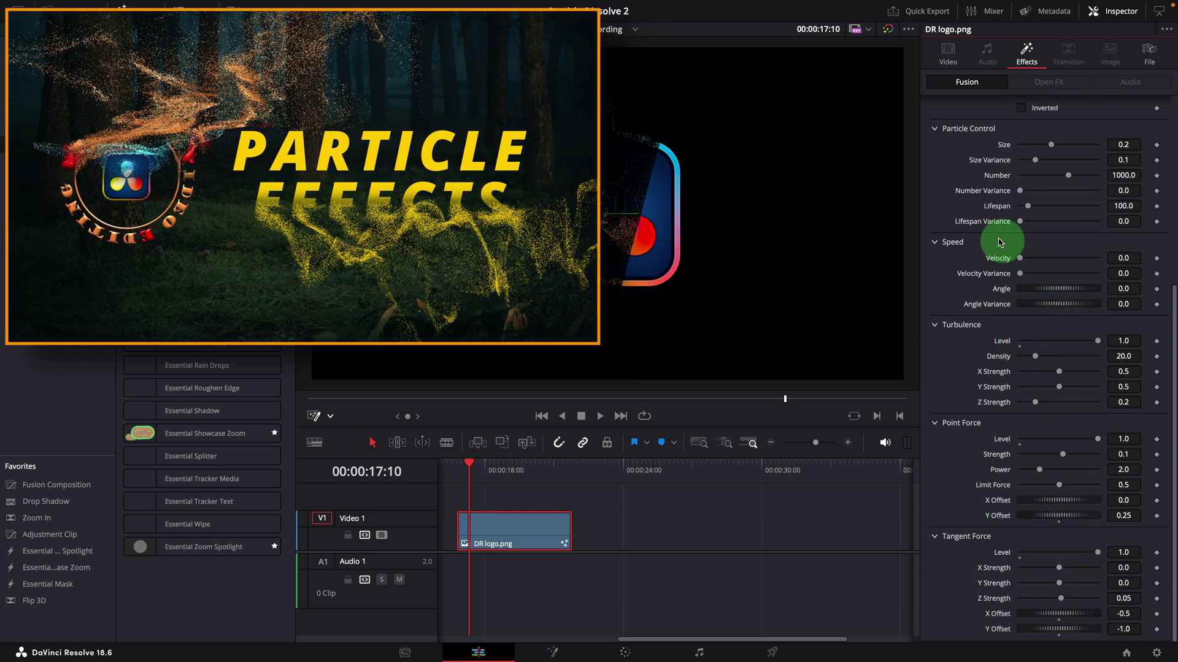
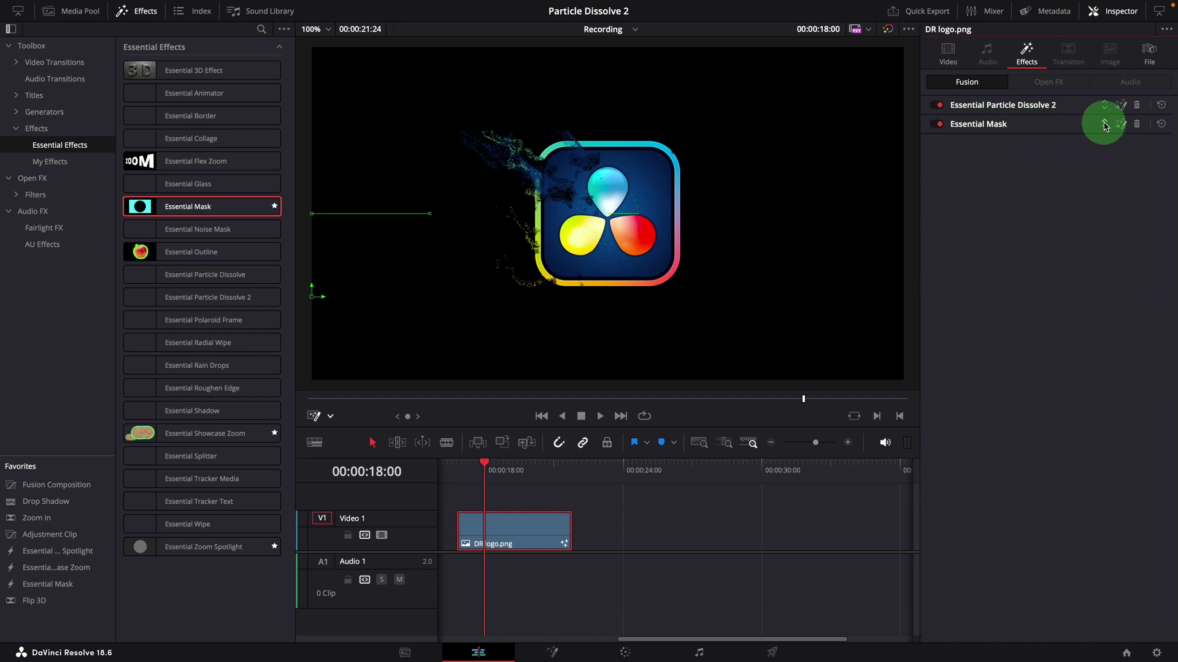
Place Essential Mask above Essential Particle Dissolve 2 and isolate the logo's upper-right part with a four-point Poly mask, Invert off
left_click(1105, 125)
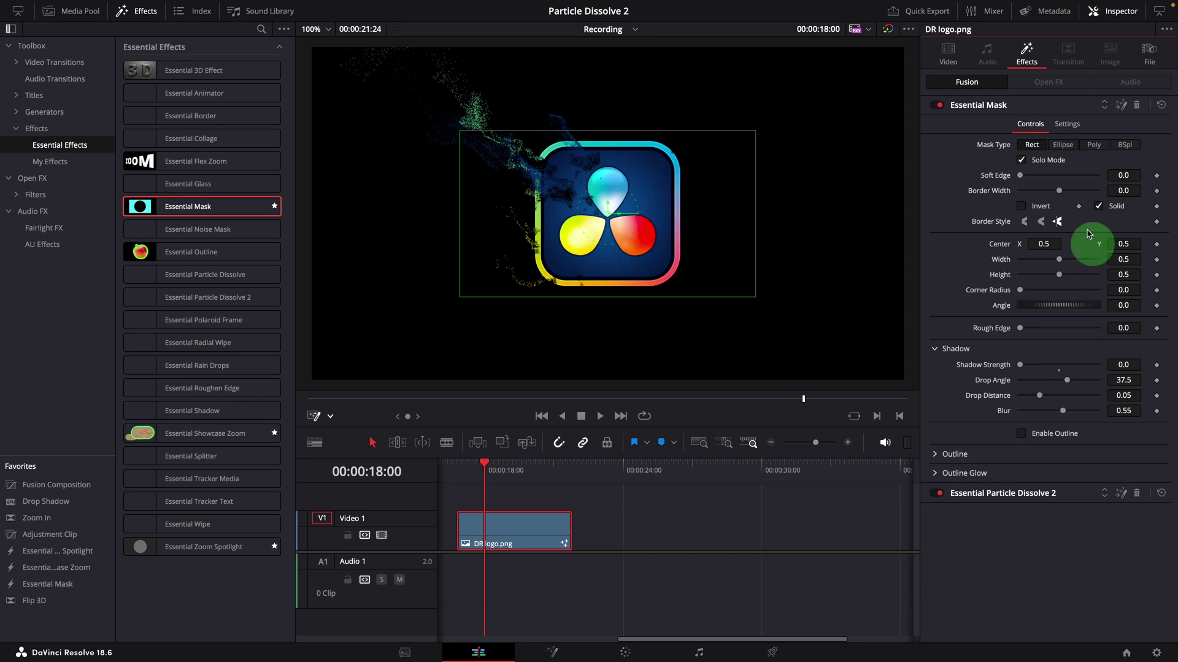
left_click(1095, 145)
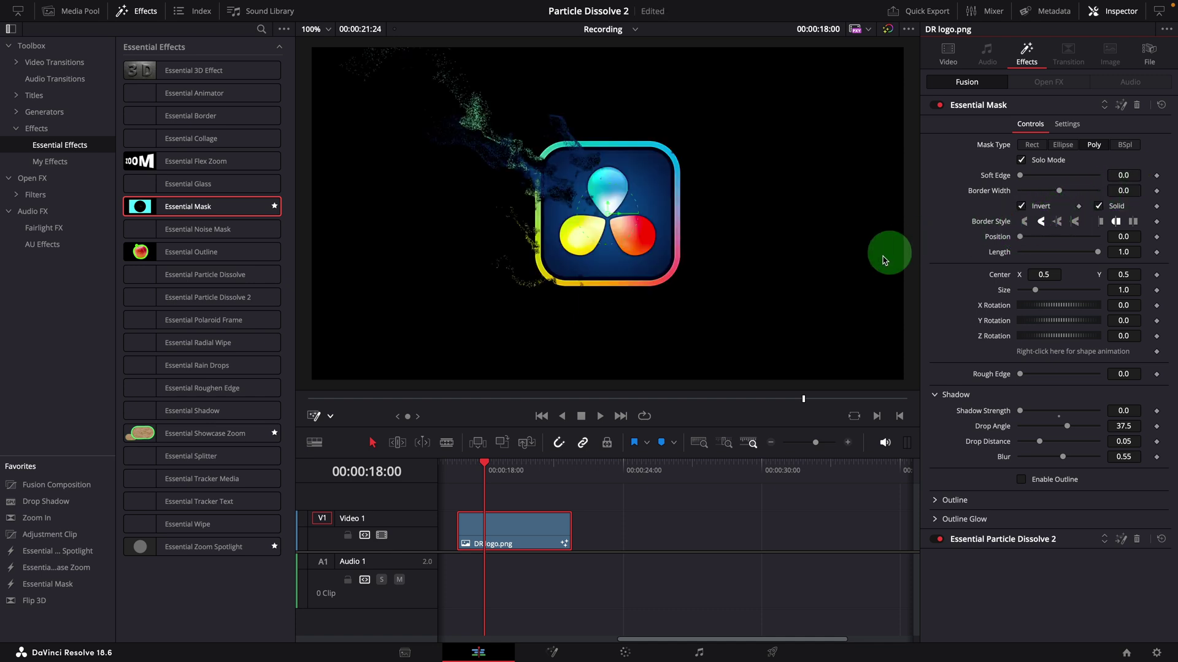
left_click(660, 104)
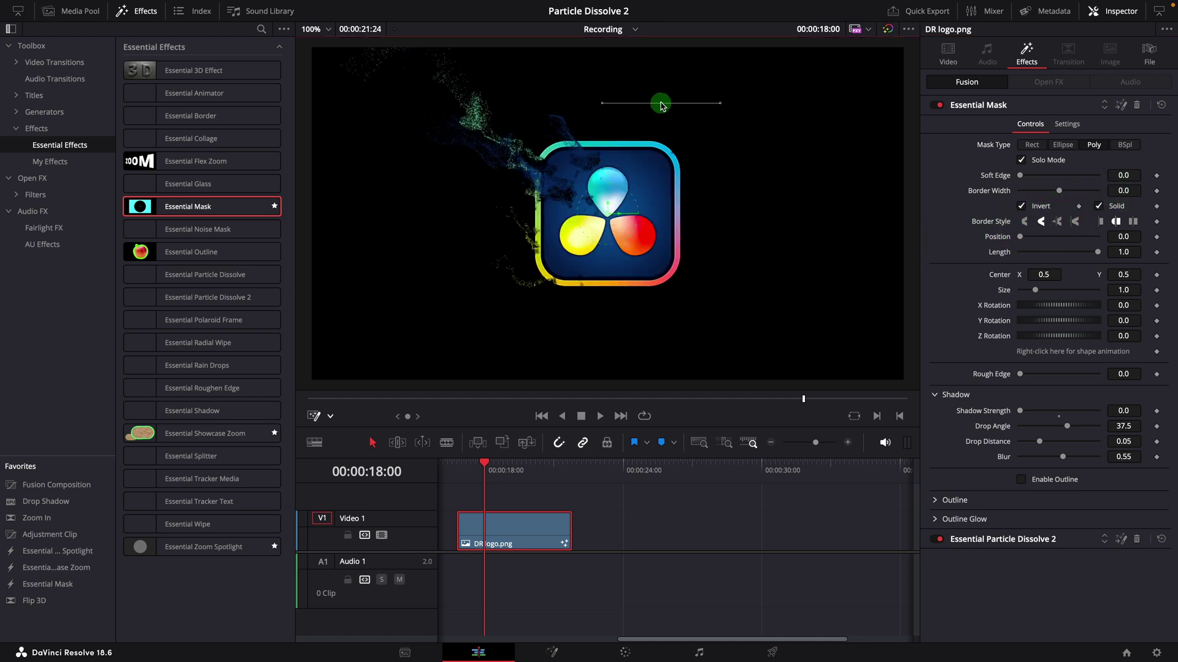
left_click(621, 167)
left_click(692, 235)
left_click_drag(737, 151, 760, 109)
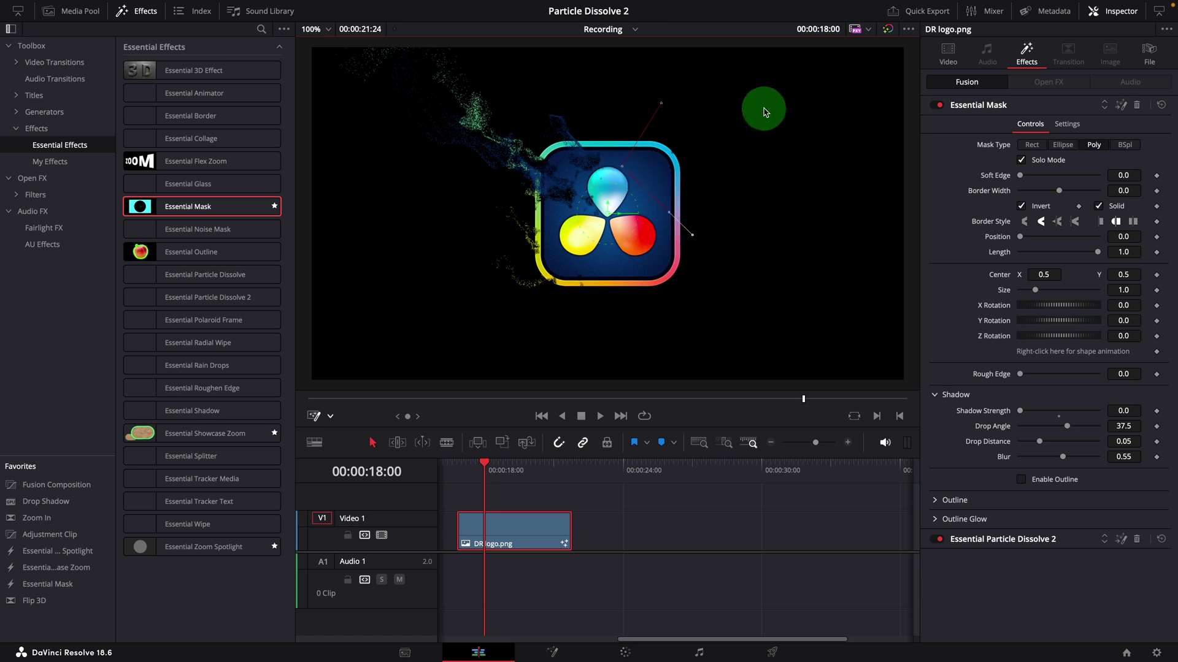
left_click(662, 105)
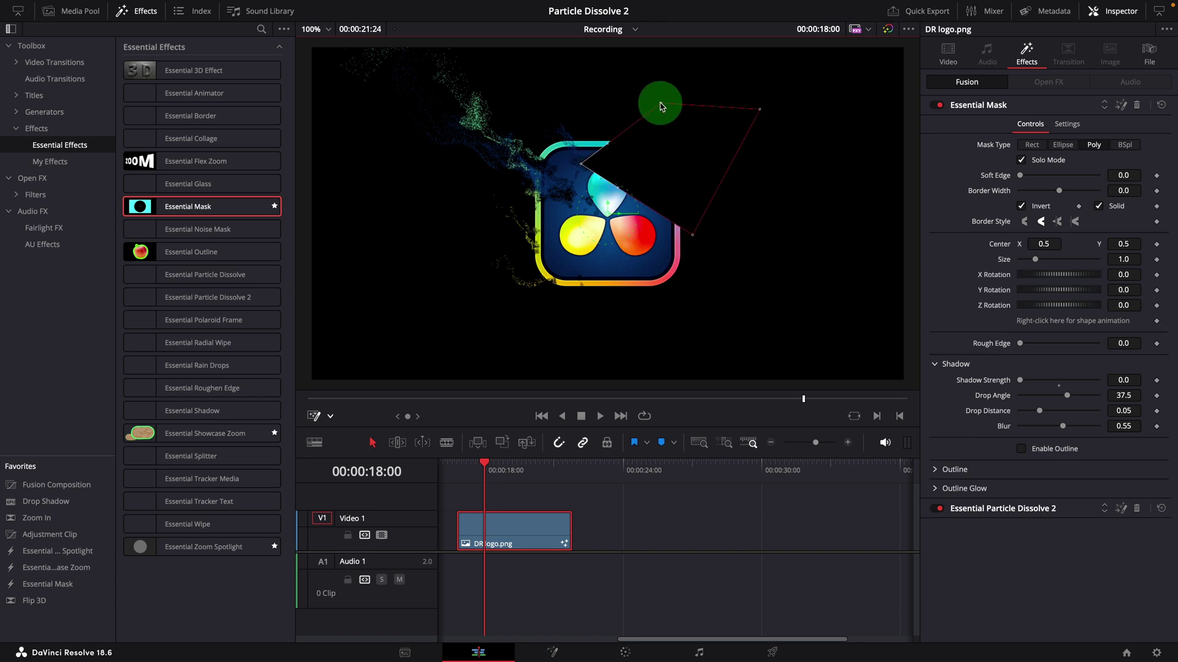
left_click(692, 235)
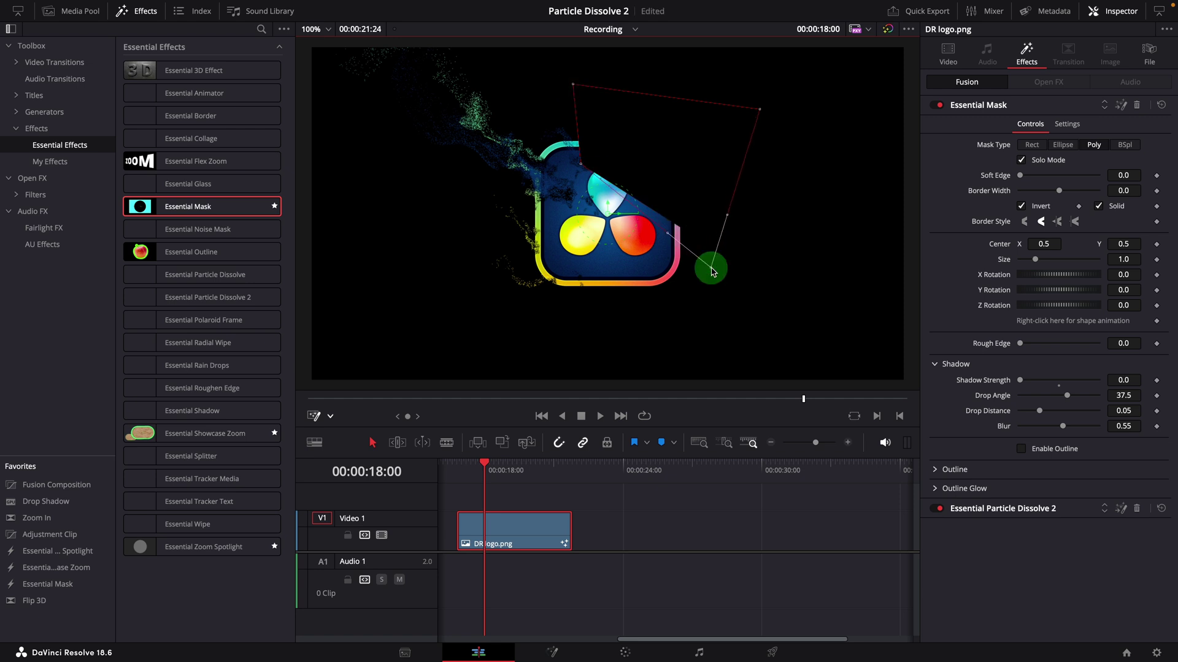
left_click(1021, 207)
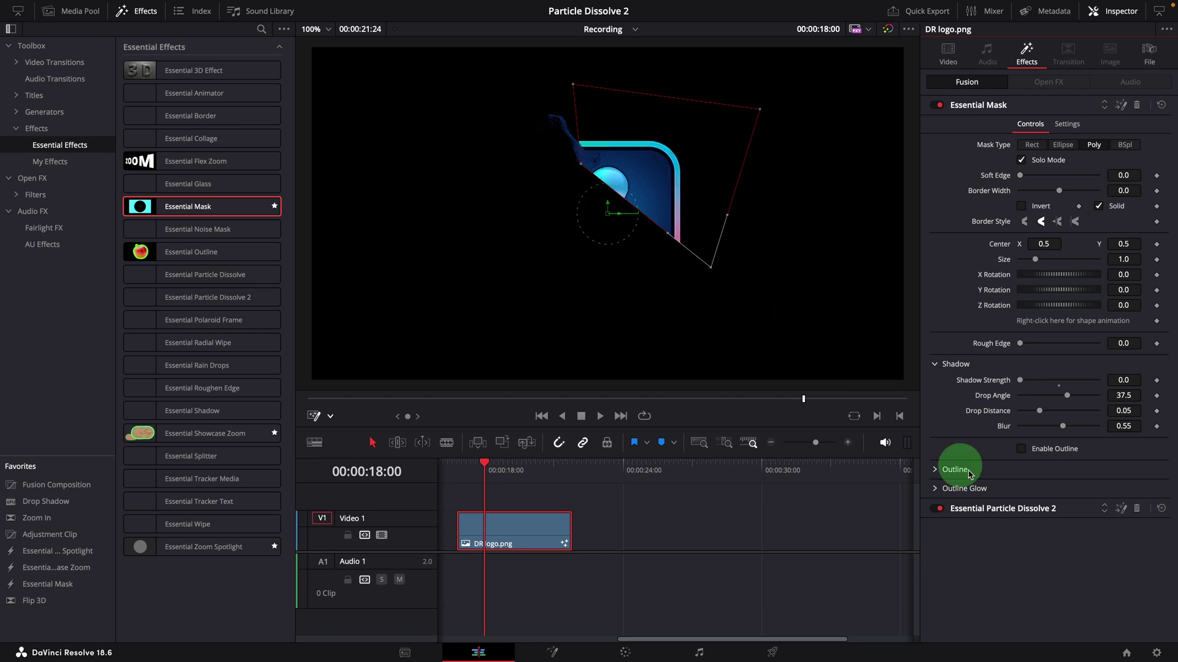
Position the linear dissolve's Start at about X 0.337, Y 0.942 and its End at about X 0.633, Y 0.555
left_click(1021, 509)
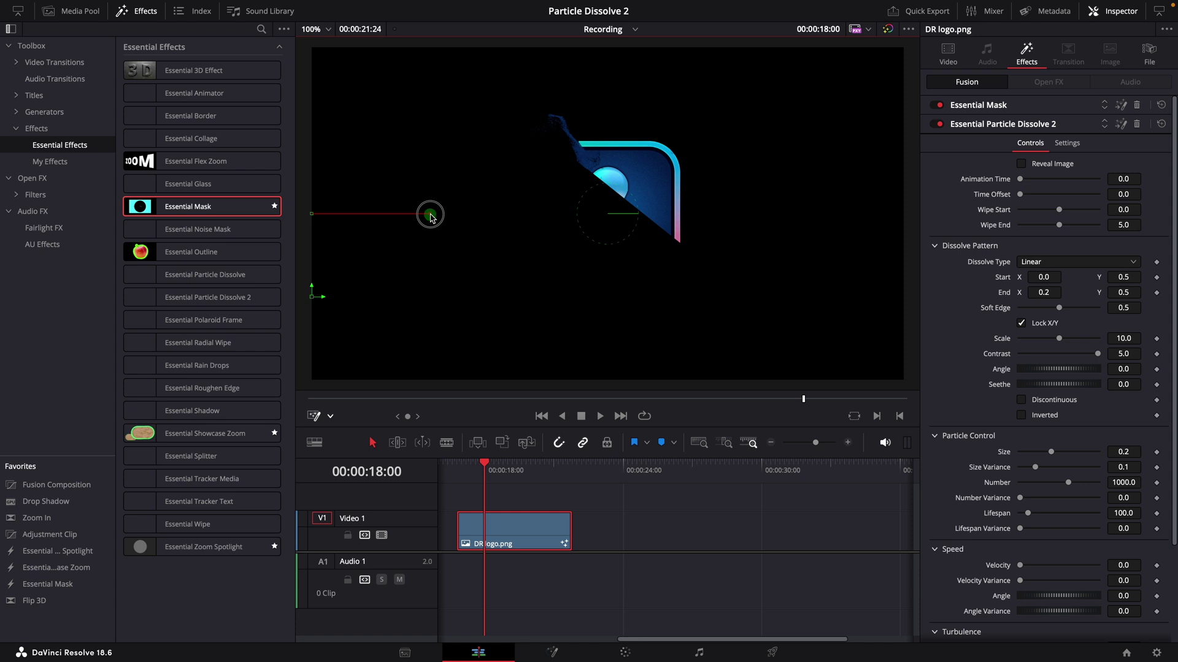
left_click_drag(430, 216, 575, 149)
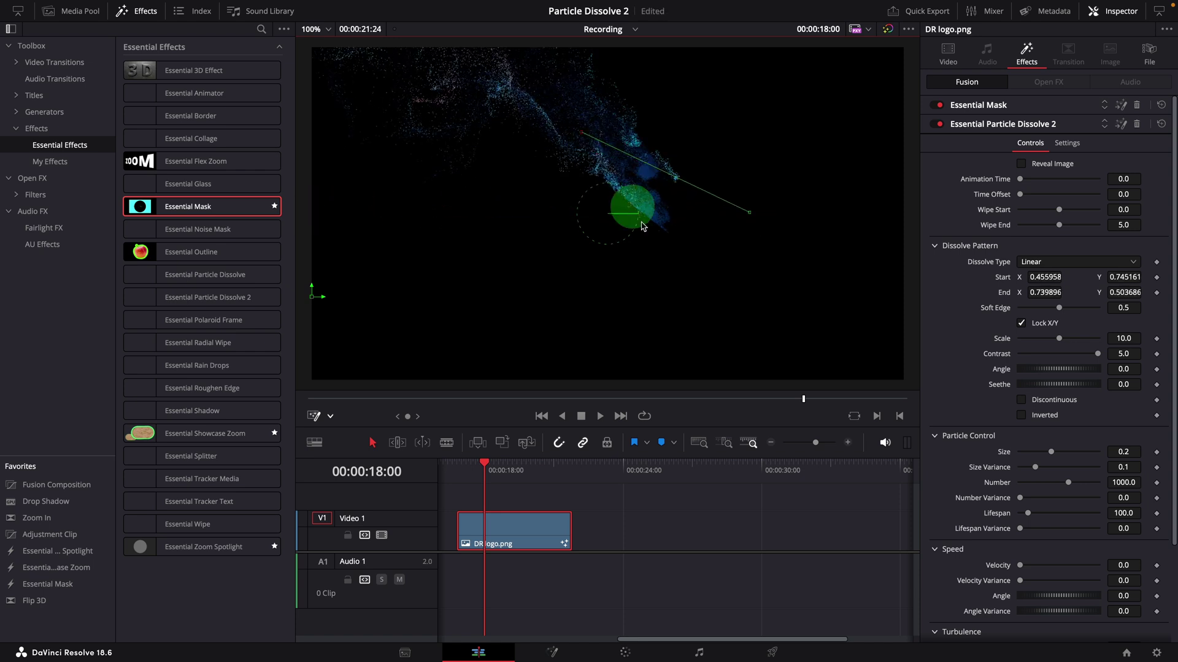
left_click_drag(749, 212, 686, 193)
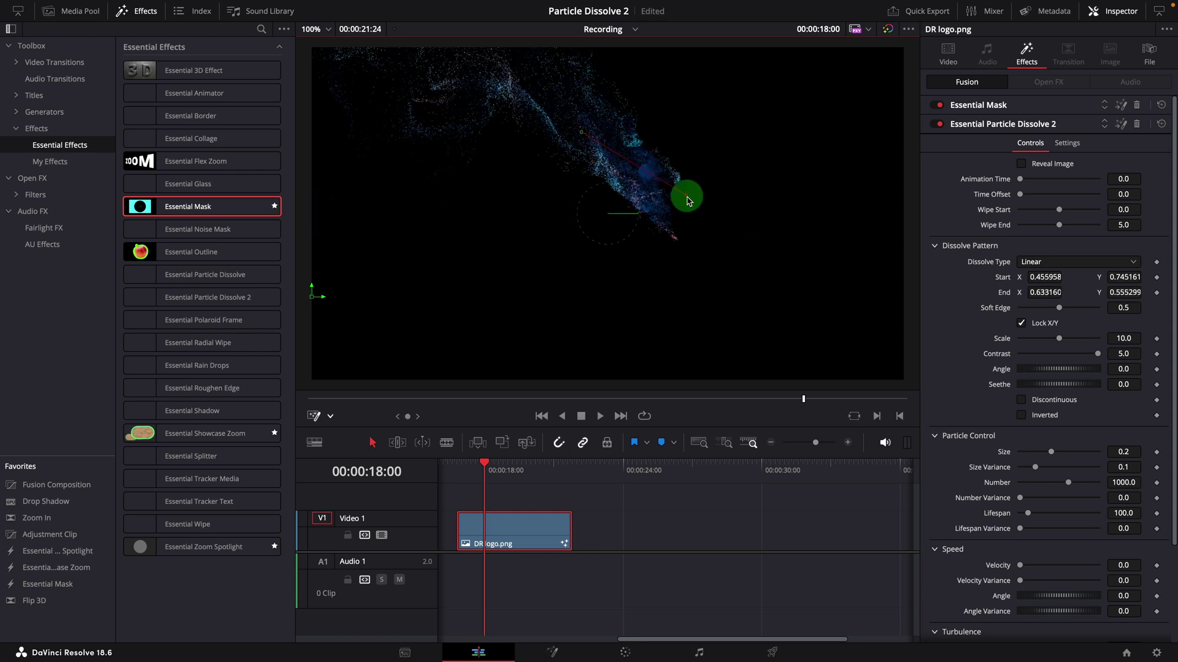
left_click(473, 471)
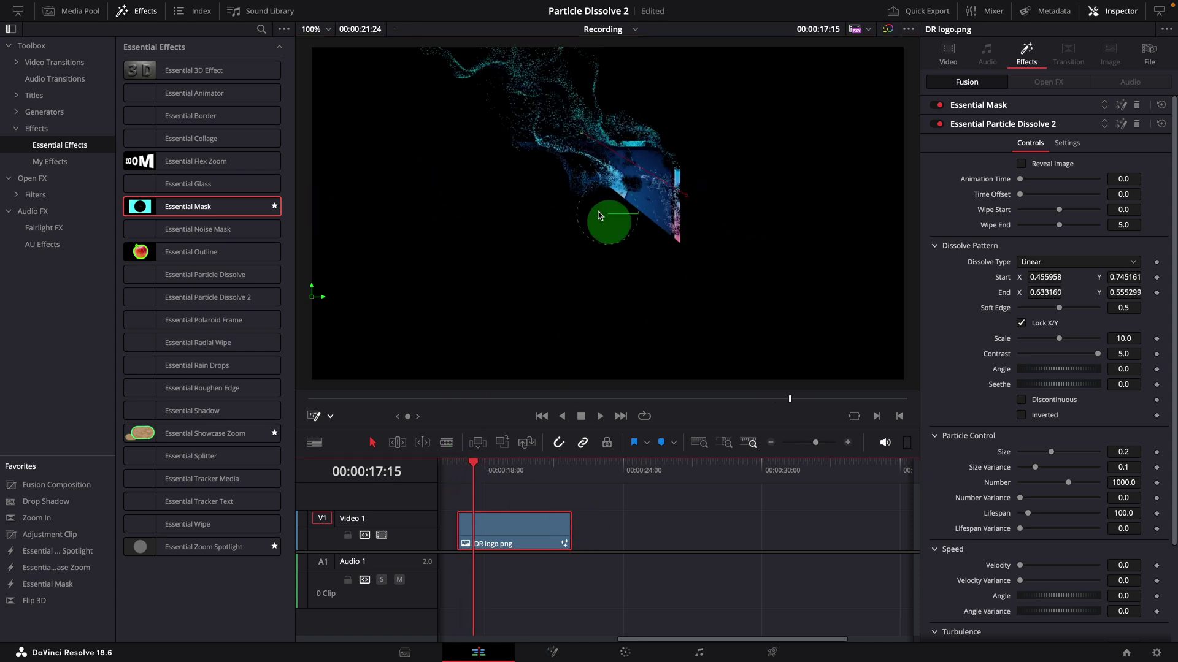
left_click_drag(582, 132, 511, 67)
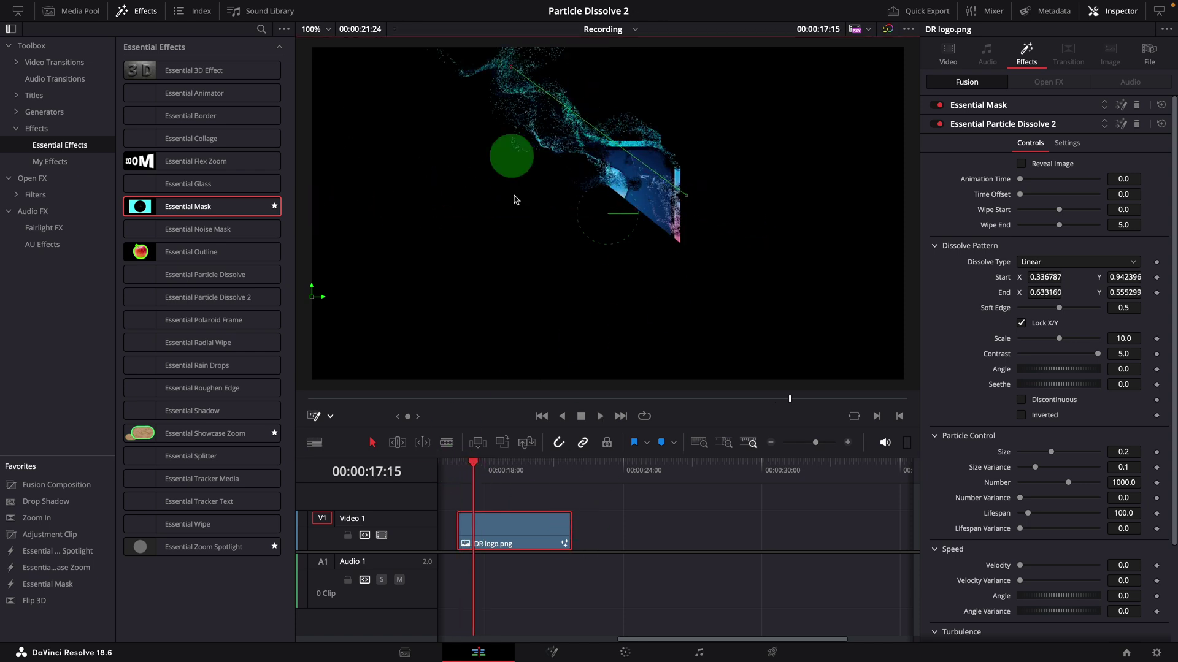
Set Wipe Start to -1.09 at the clip's first frame and play the dissolve
left_click(466, 488)
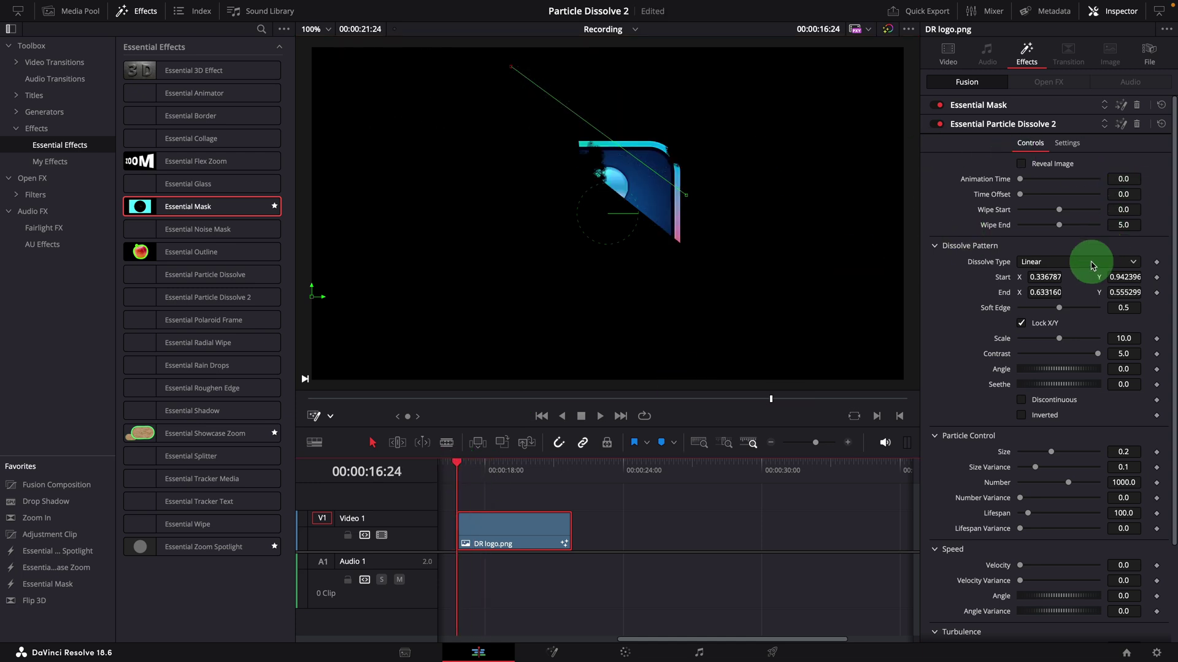
left_click_drag(1059, 210, 1057, 211)
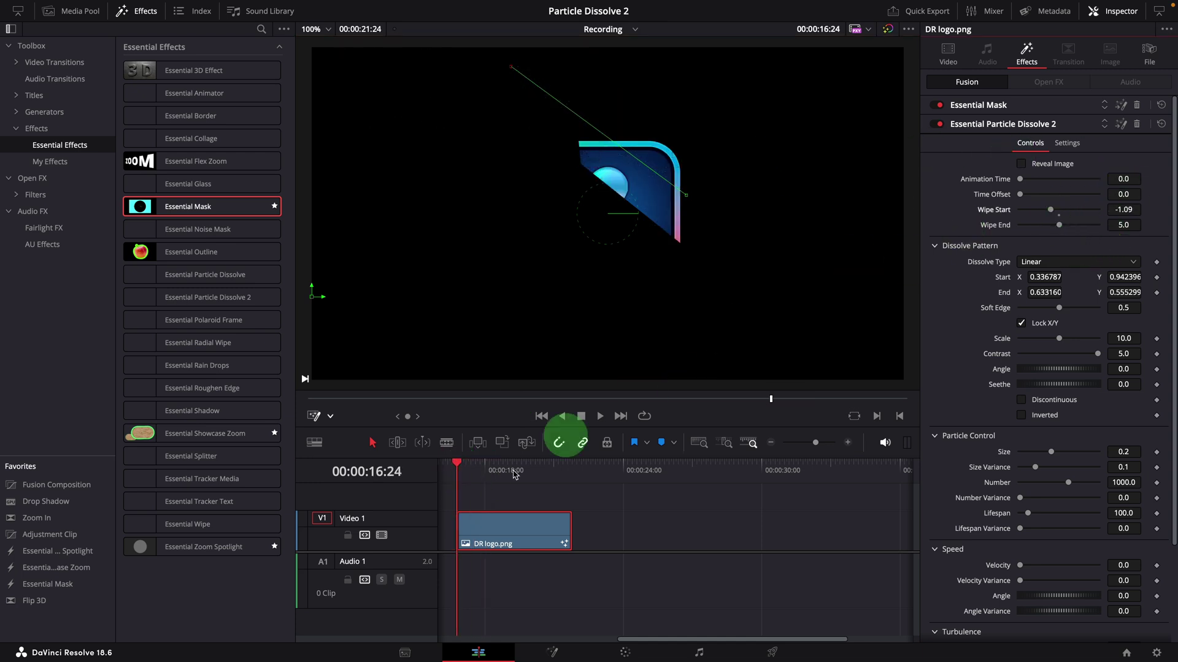
key("space")
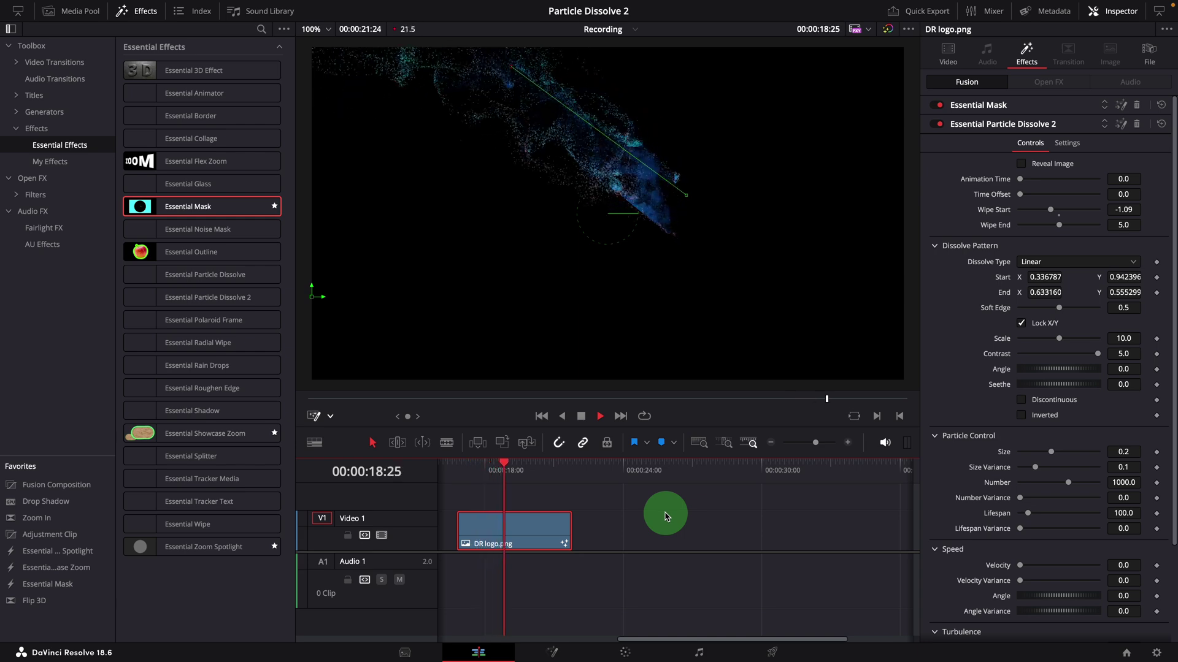
Set Animation Time to 30.0 and play the clip from its start
left_click(505, 472)
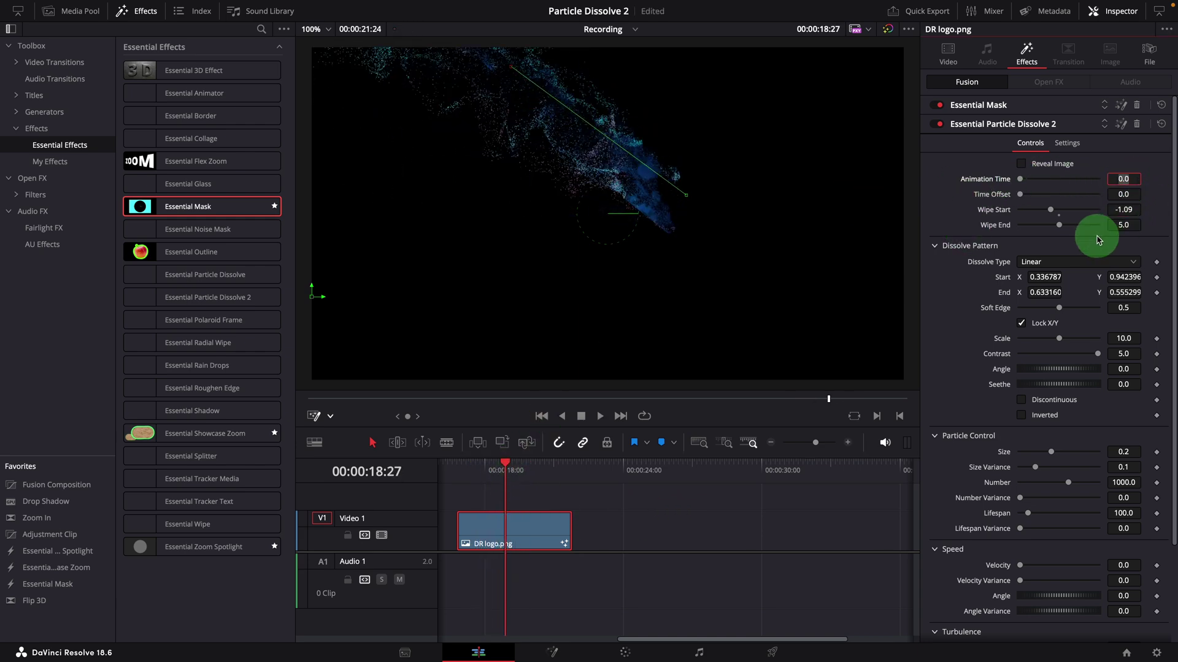
left_click(462, 469)
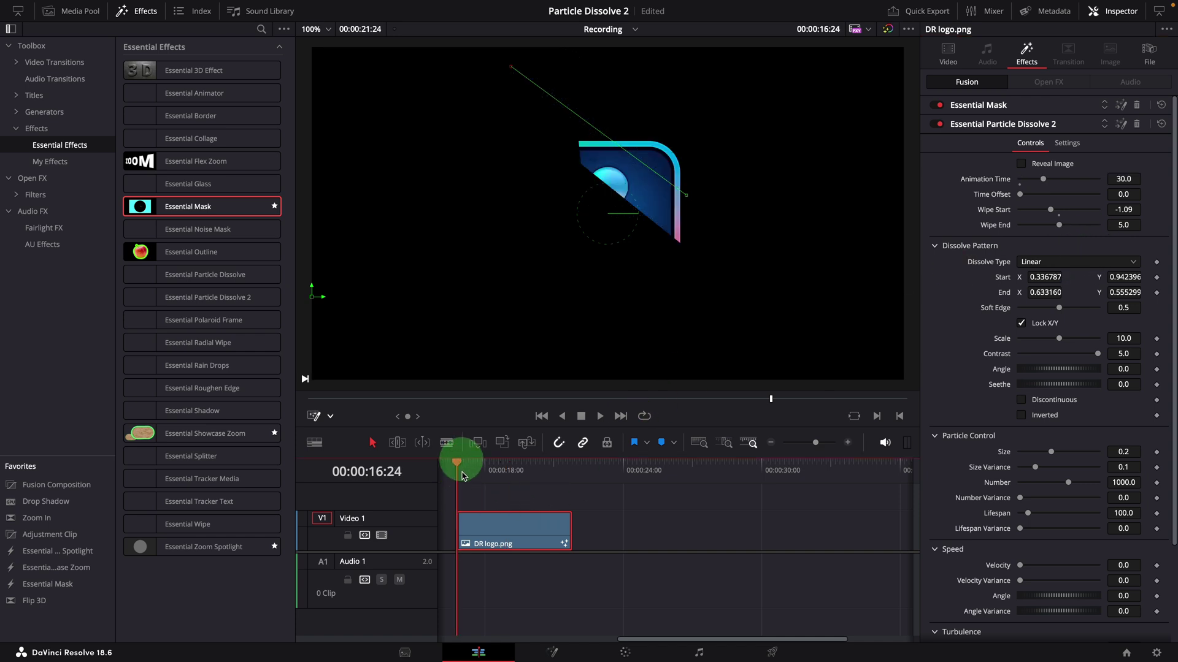
key("space")
left_click(453, 468)
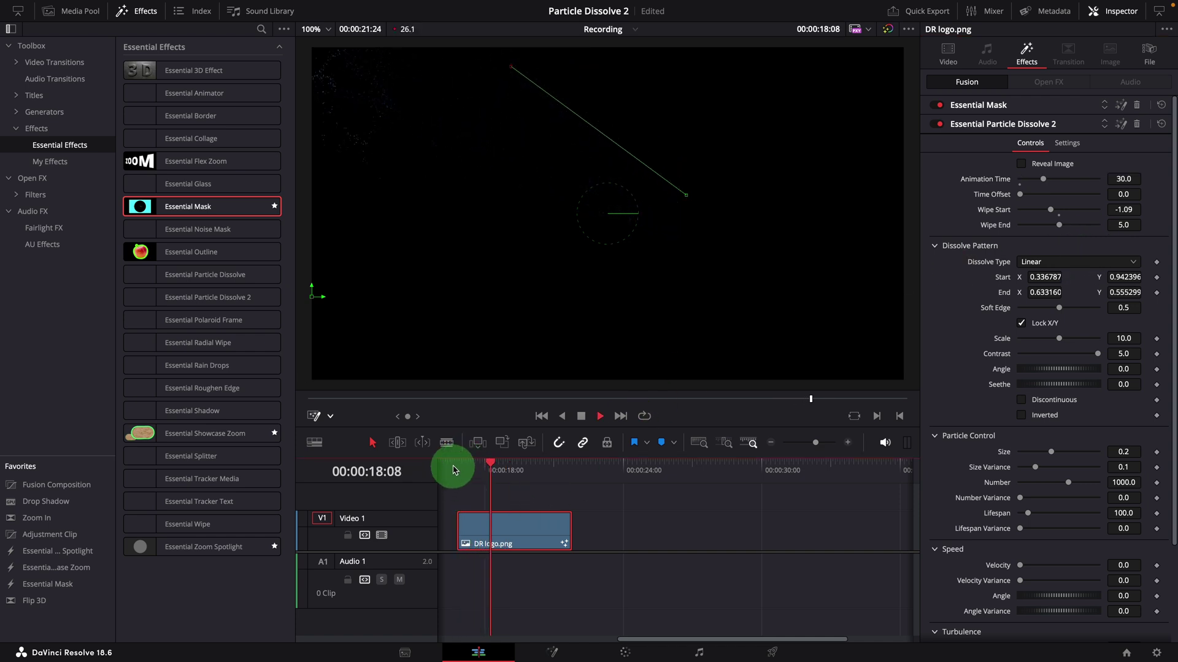
key("space")
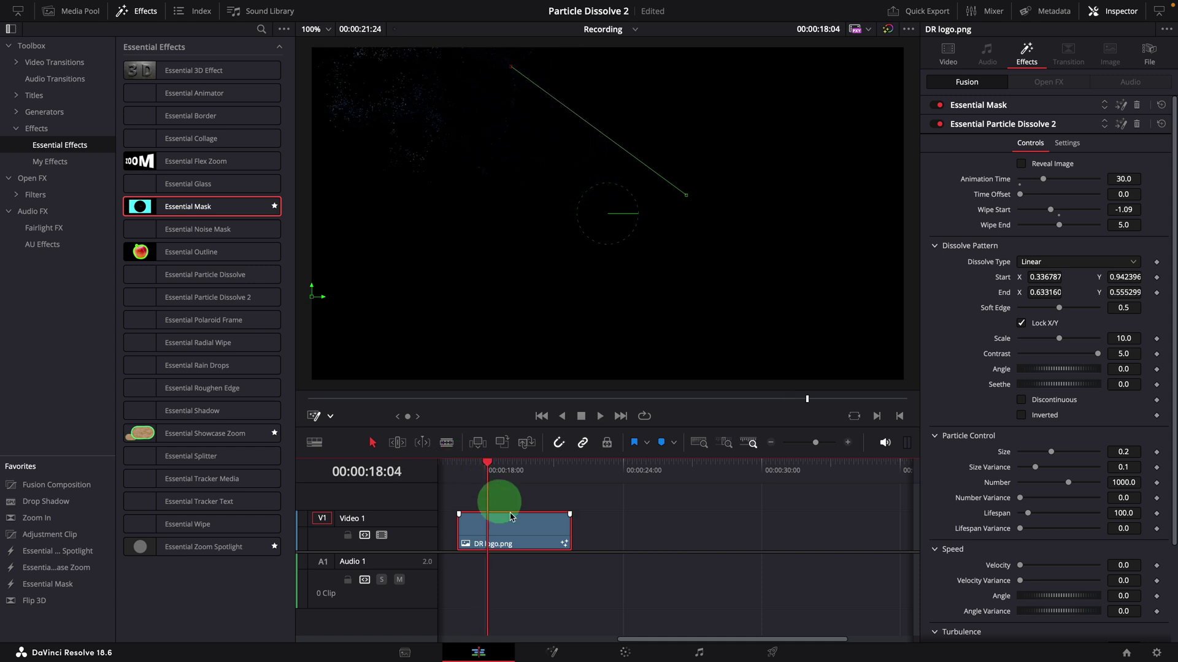
Return to the clip's first frame and duplicate the logo clip onto a new Video 2 track
key("Up")
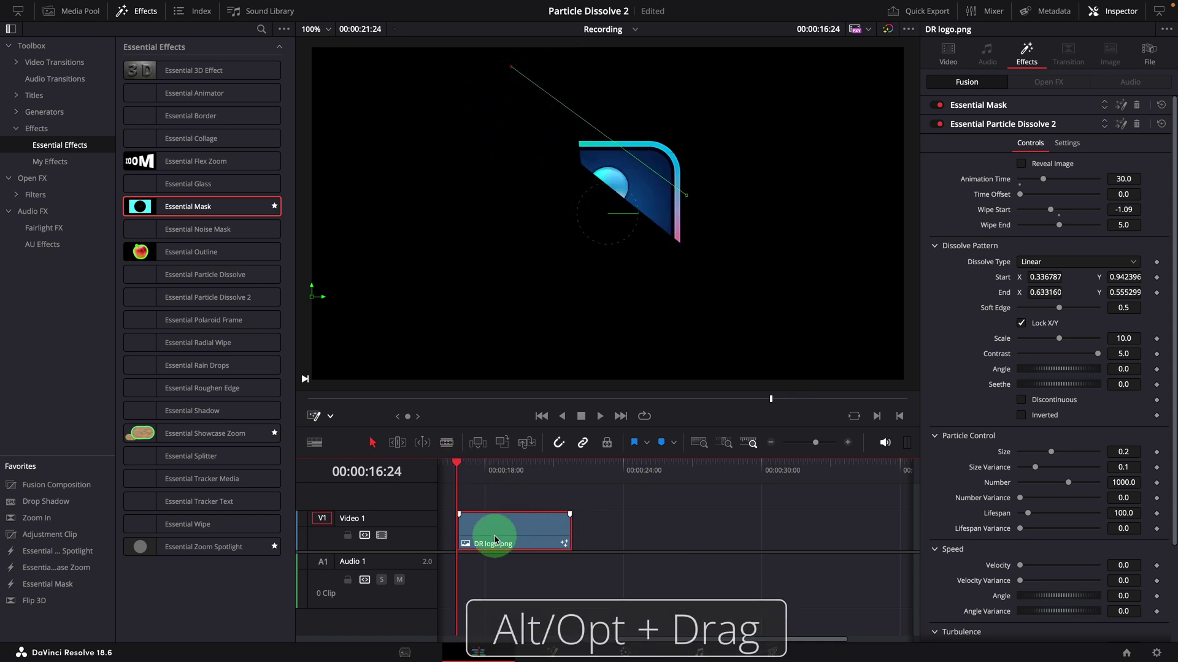
left_click_drag(506, 527, 527, 508)
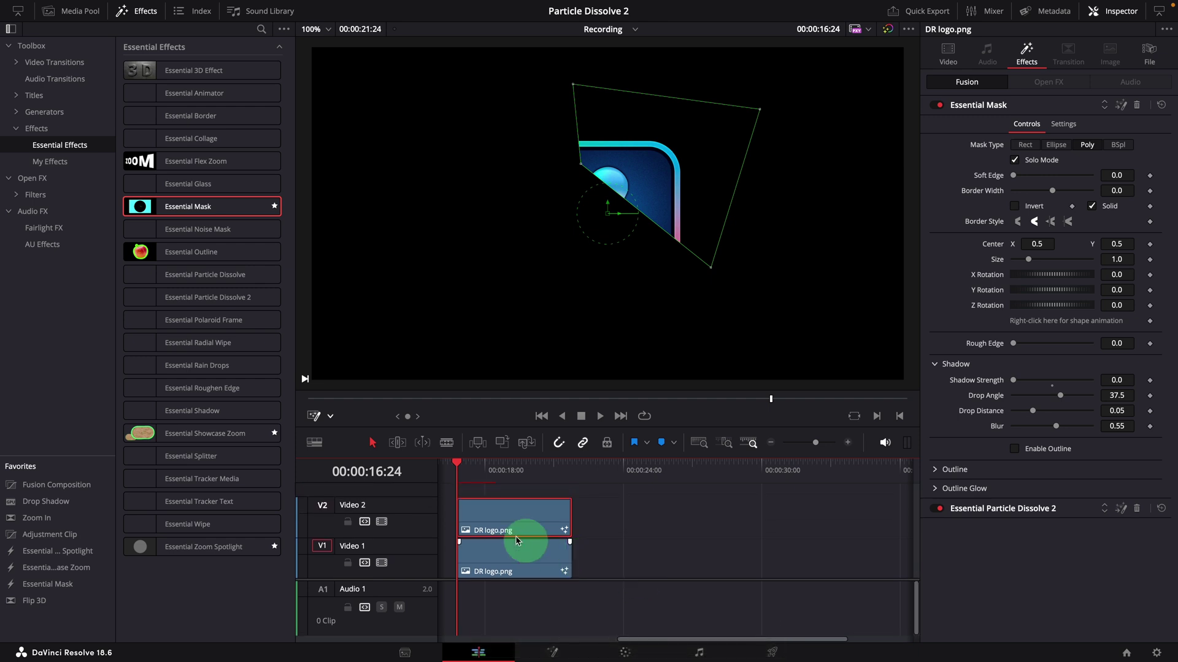
On the Video 1 logo clip, enable the mask's Invert option and delete Essential Particle Dissolve 2
left_click(517, 553)
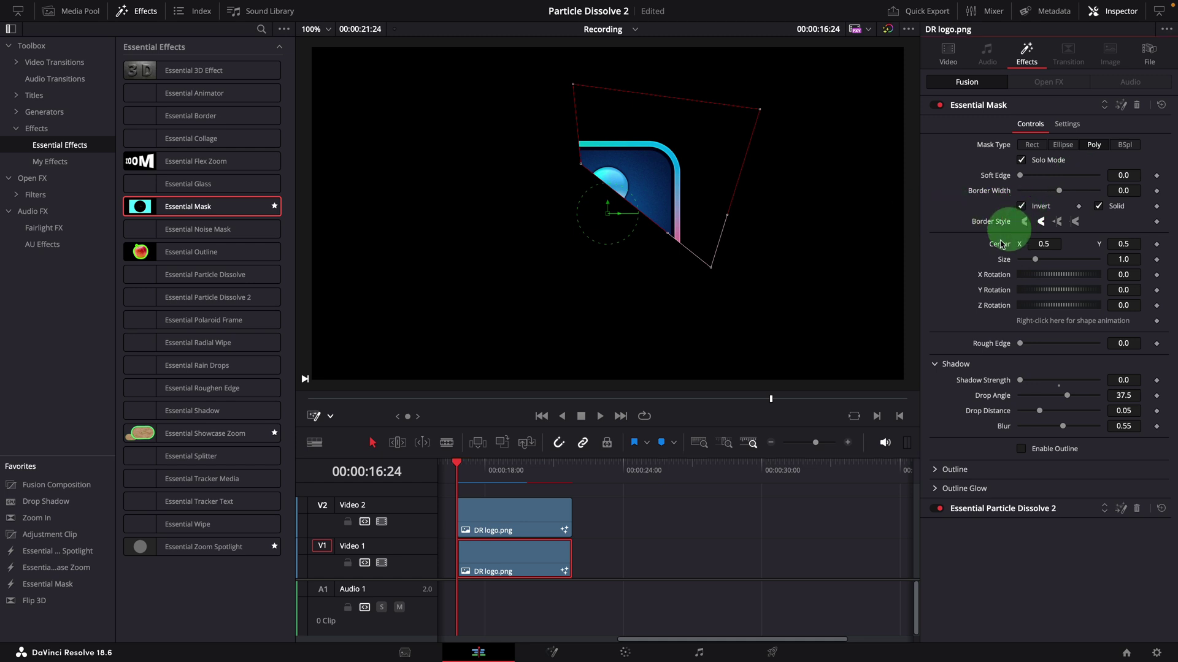
left_click(1137, 508)
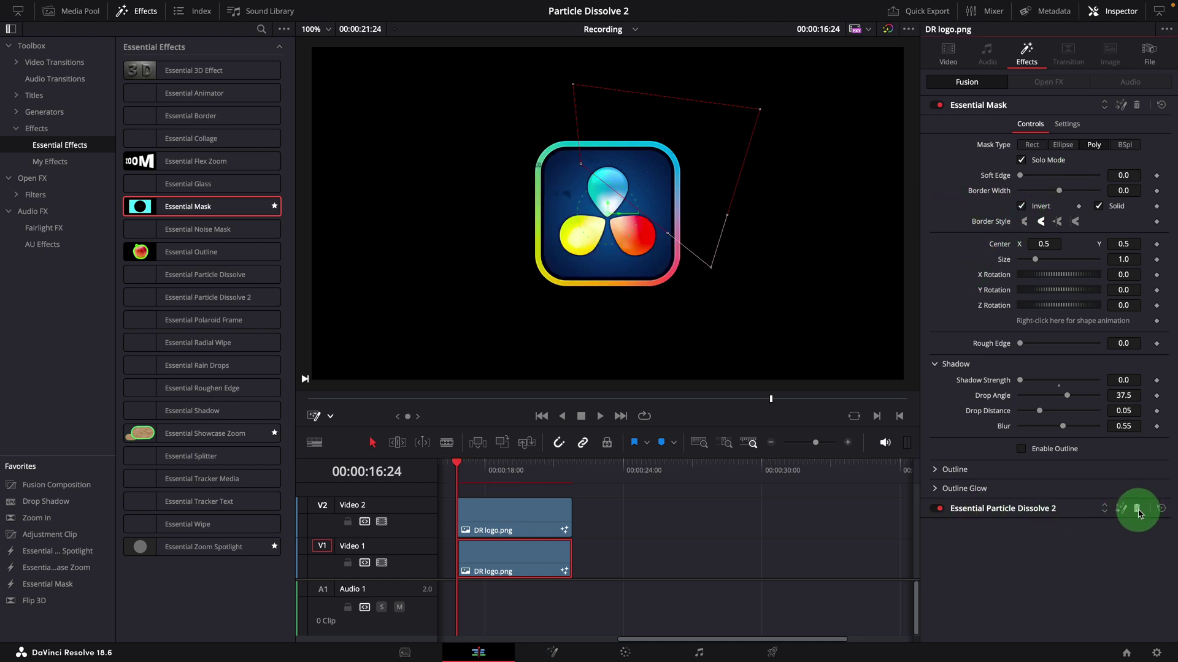
left_click(1136, 508)
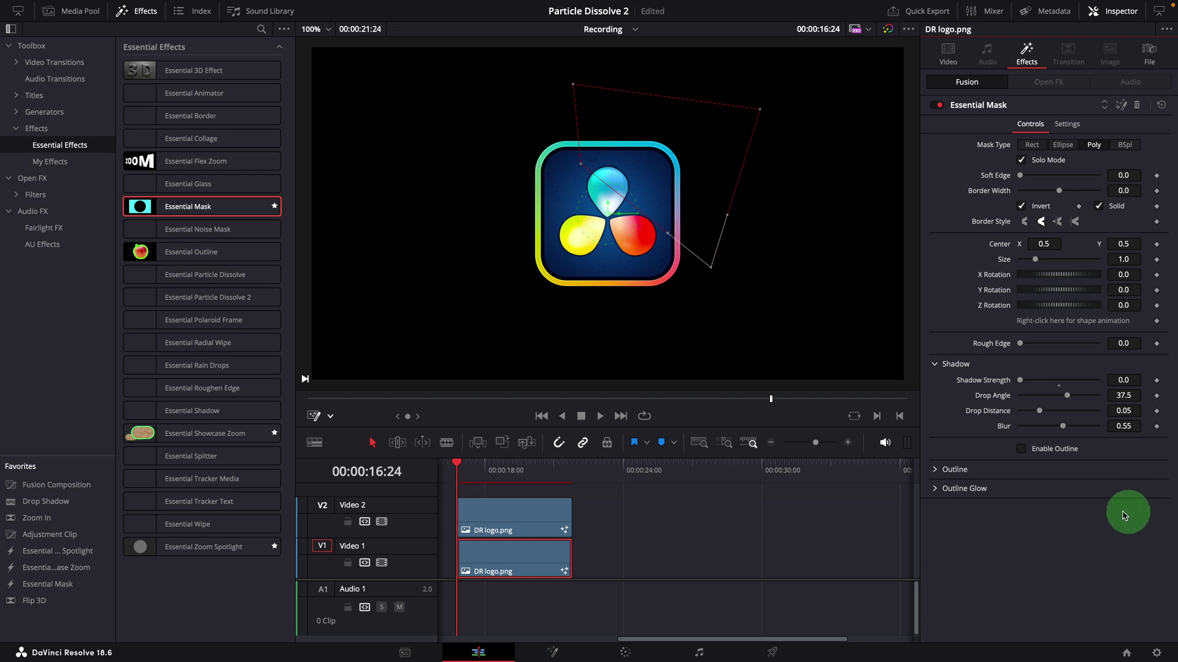
Select the Video 2 logo clip and play both layers from the start to preview the partial dissolve
left_click(503, 520)
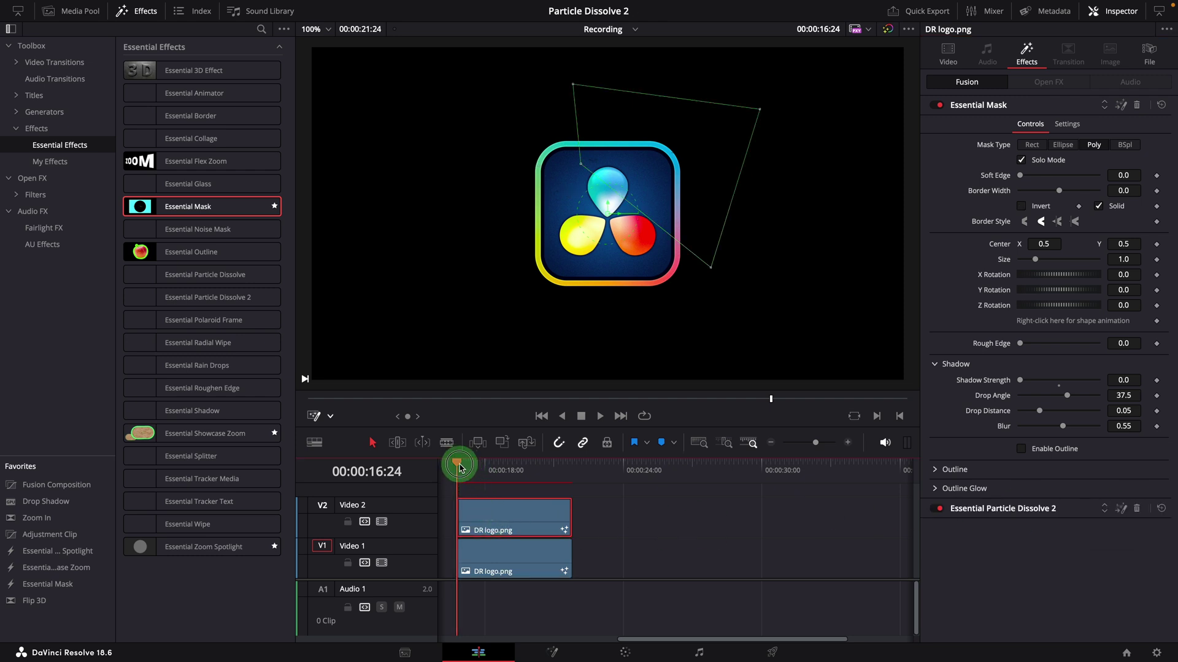
left_click(636, 523)
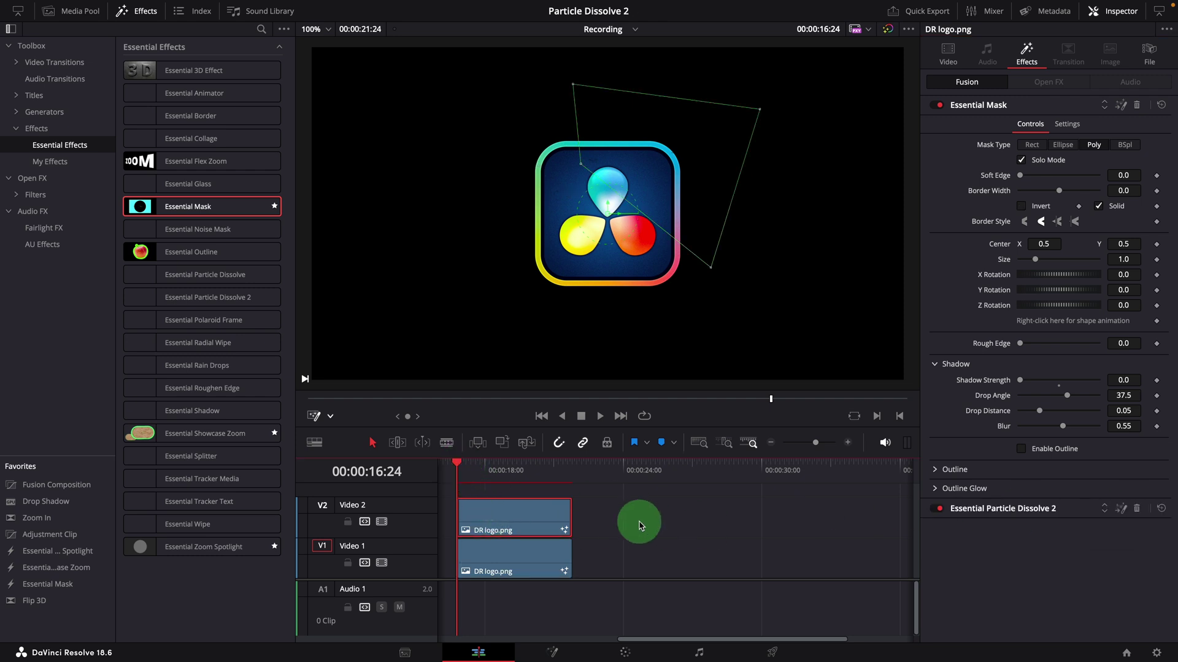
key("space")
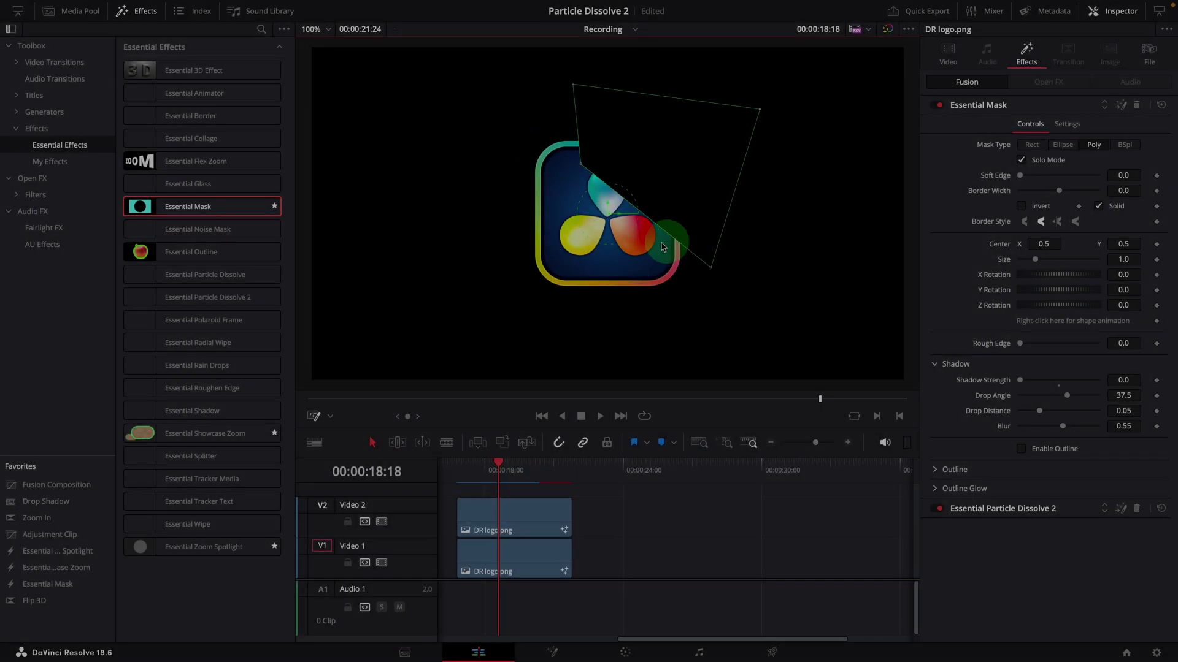
Select the Video 2 logo clip and raise Essential Mask's Rough Edge to 0.00488
left_click(564, 545)
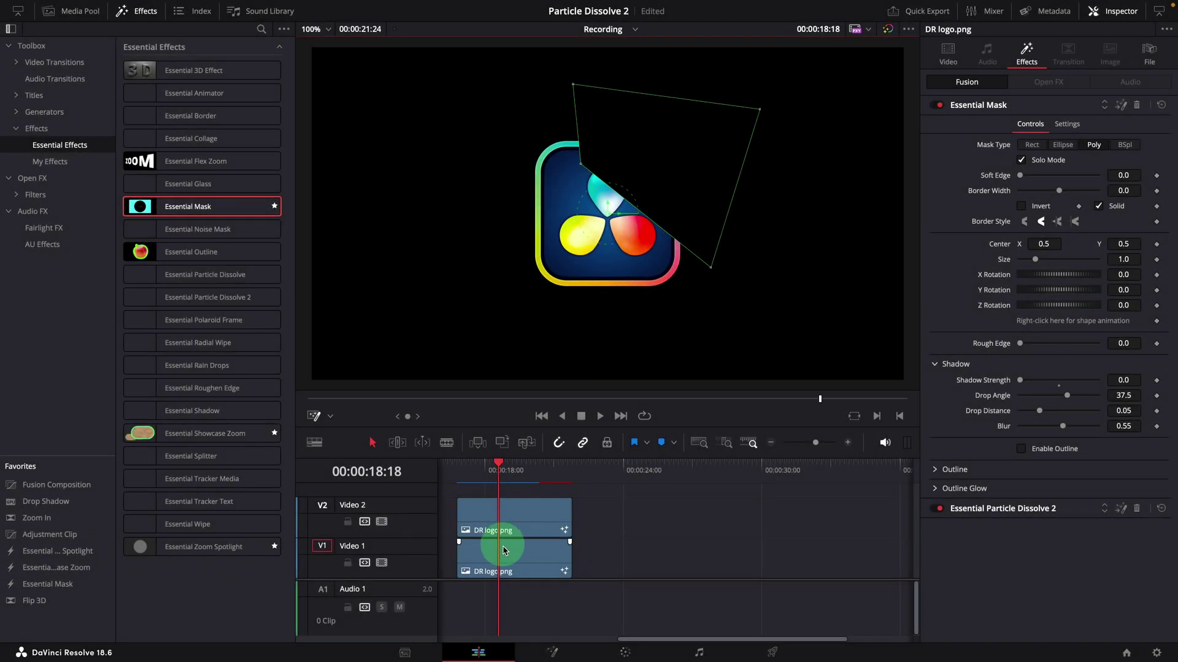
left_click(514, 519)
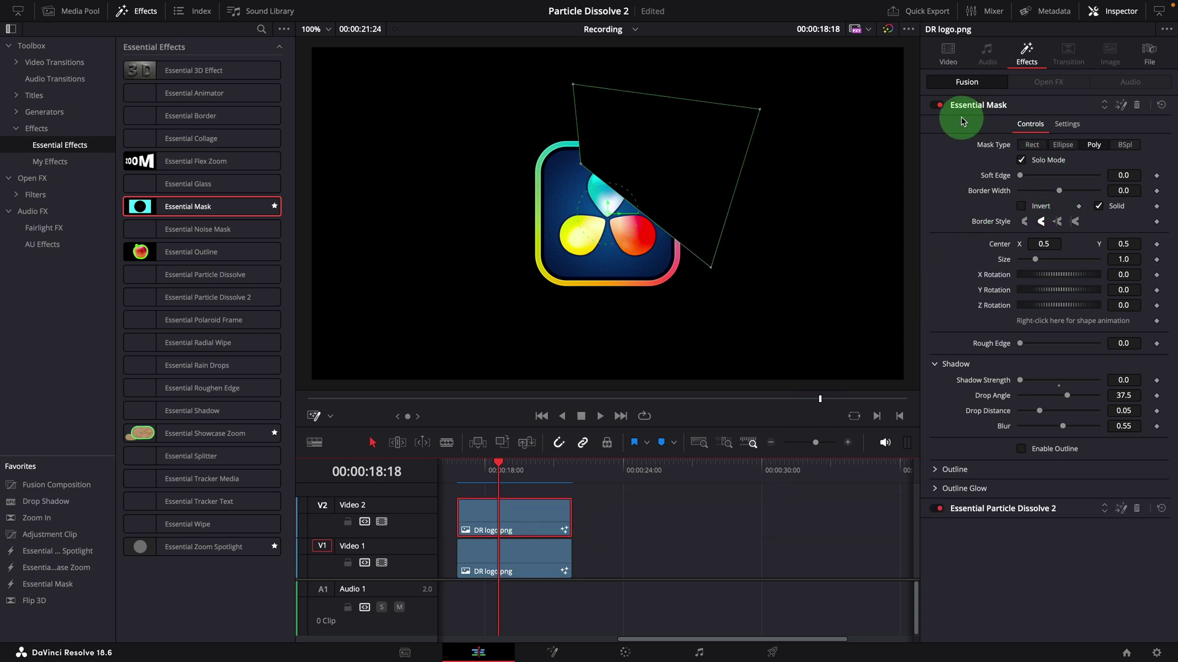
left_click(1020, 343)
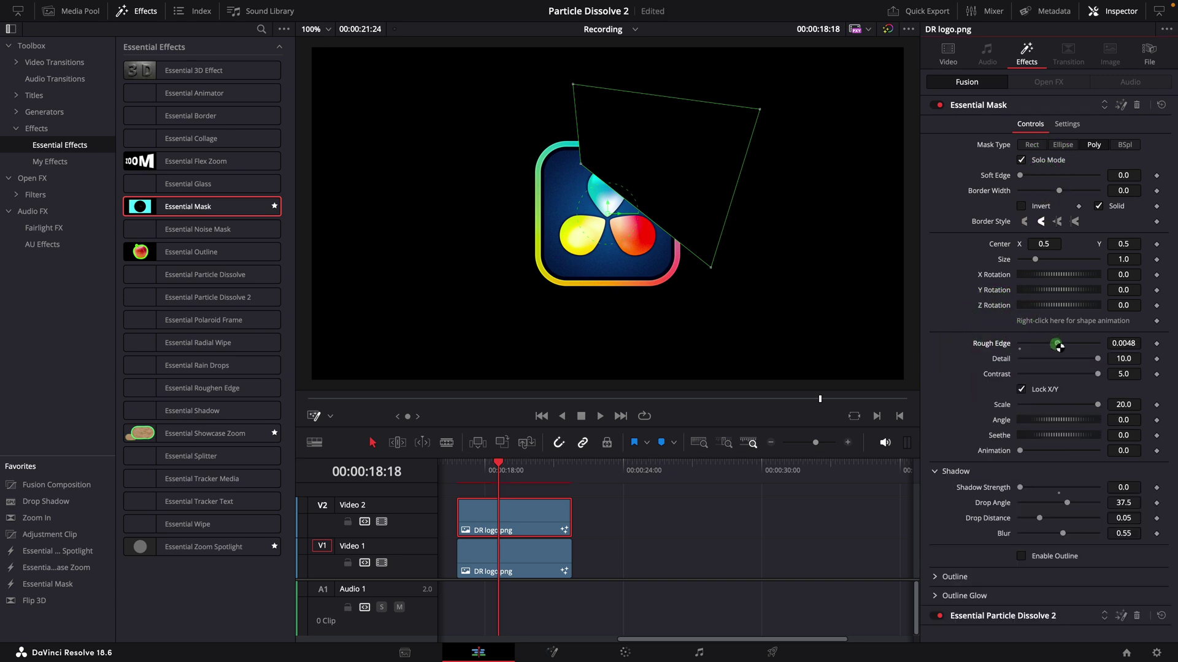
Disable the Video 1 logo clip and move the playhead to the clips' first frame
right_click(528, 560)
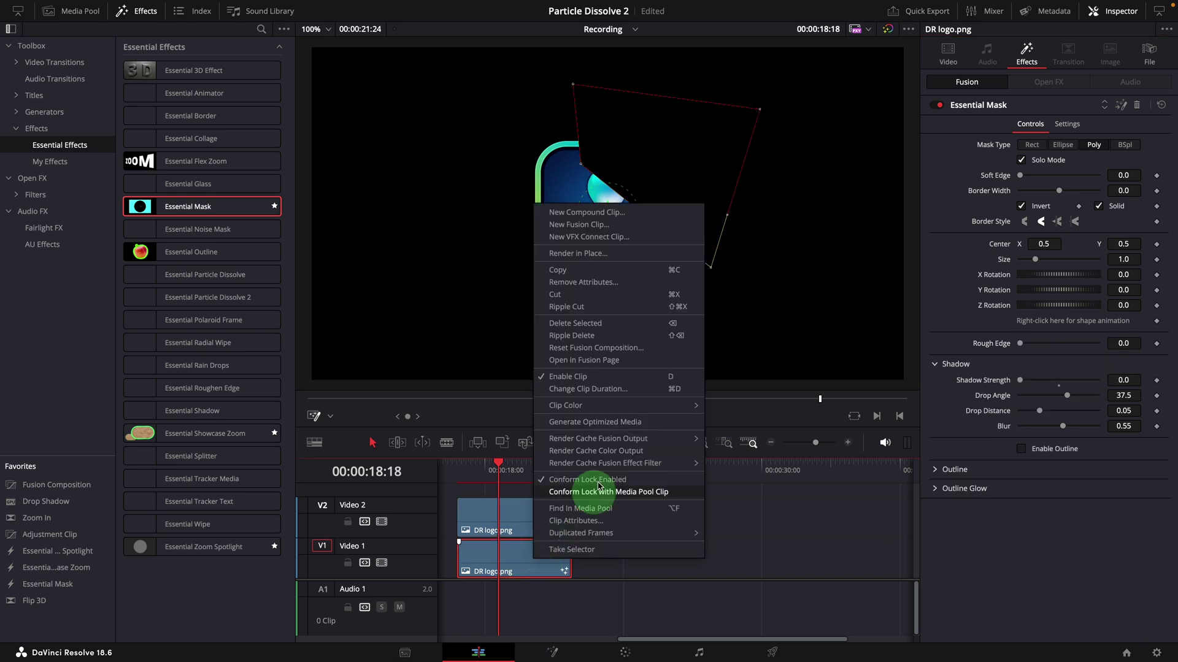
left_click(555, 377)
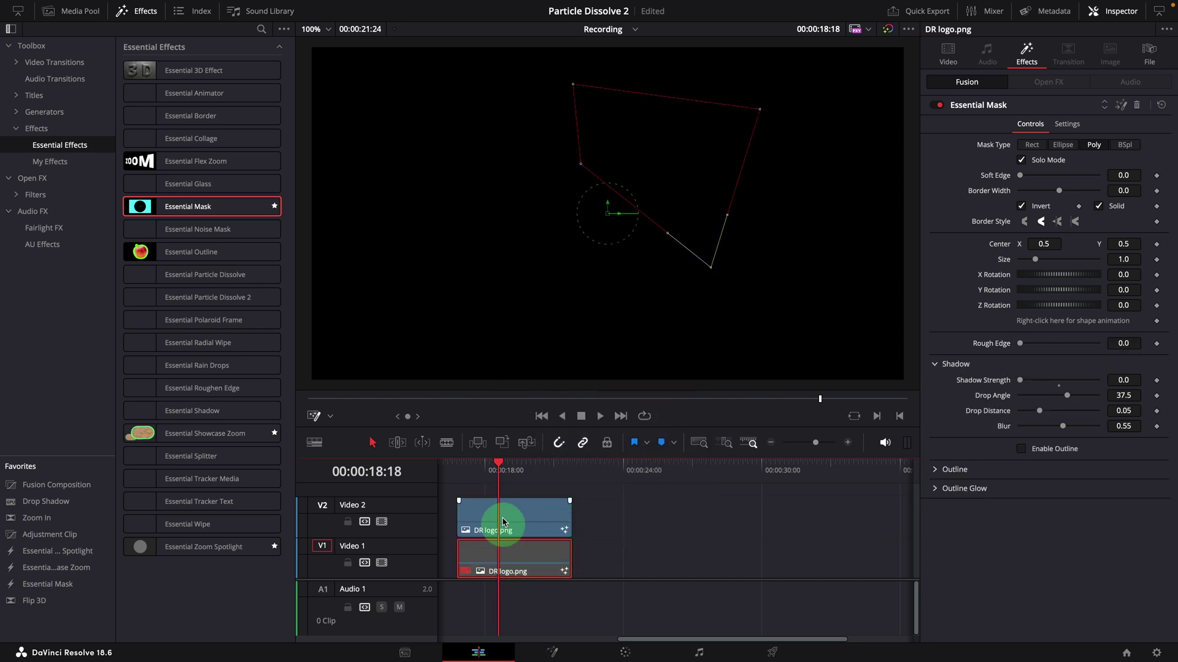
left_click(499, 471)
Set the Video 2 logo clip's mask Rough Edge to 0.00732 and play its dissolve
left_click(484, 500)
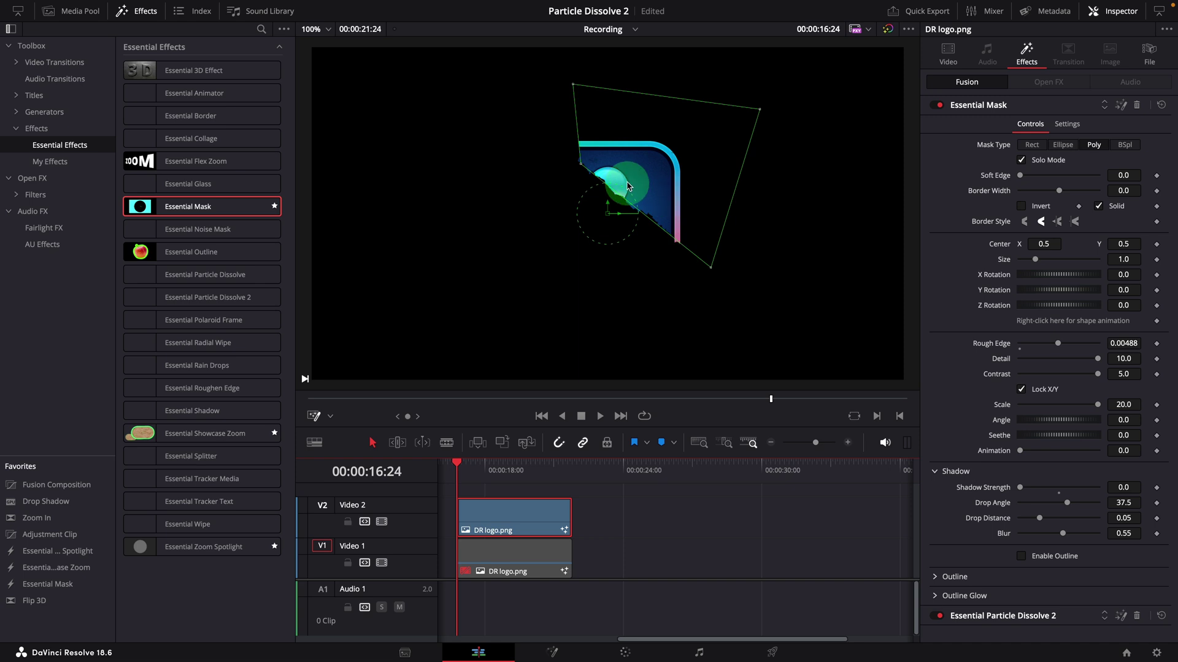
left_click_drag(1053, 348, 1060, 347)
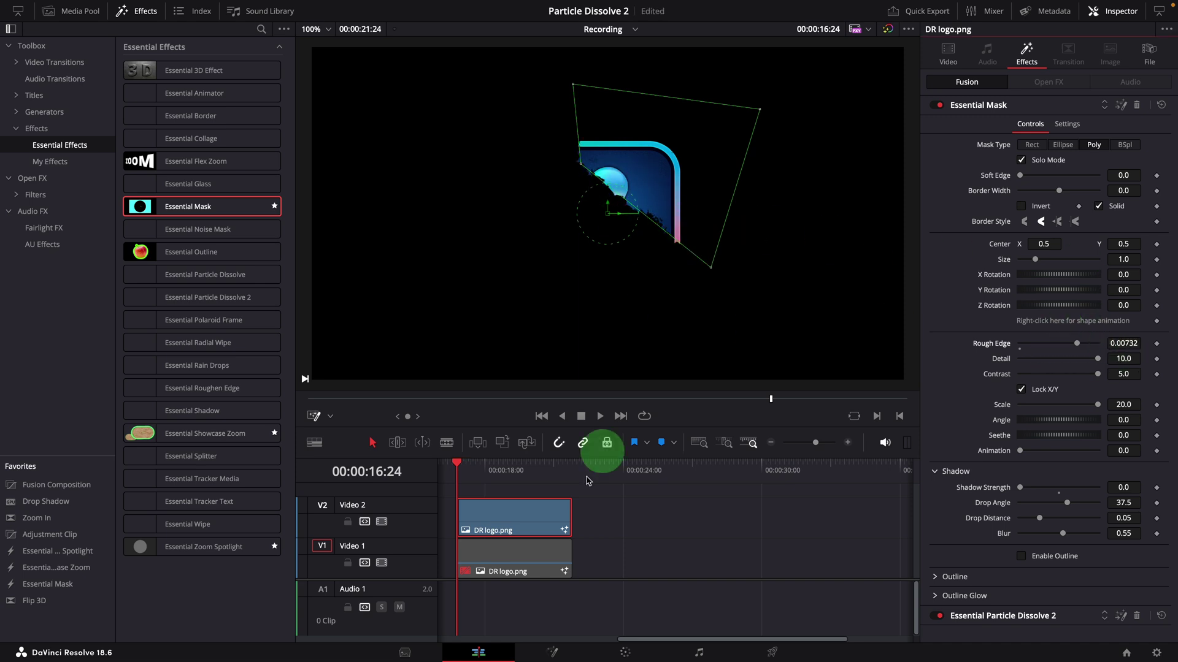
key("space")
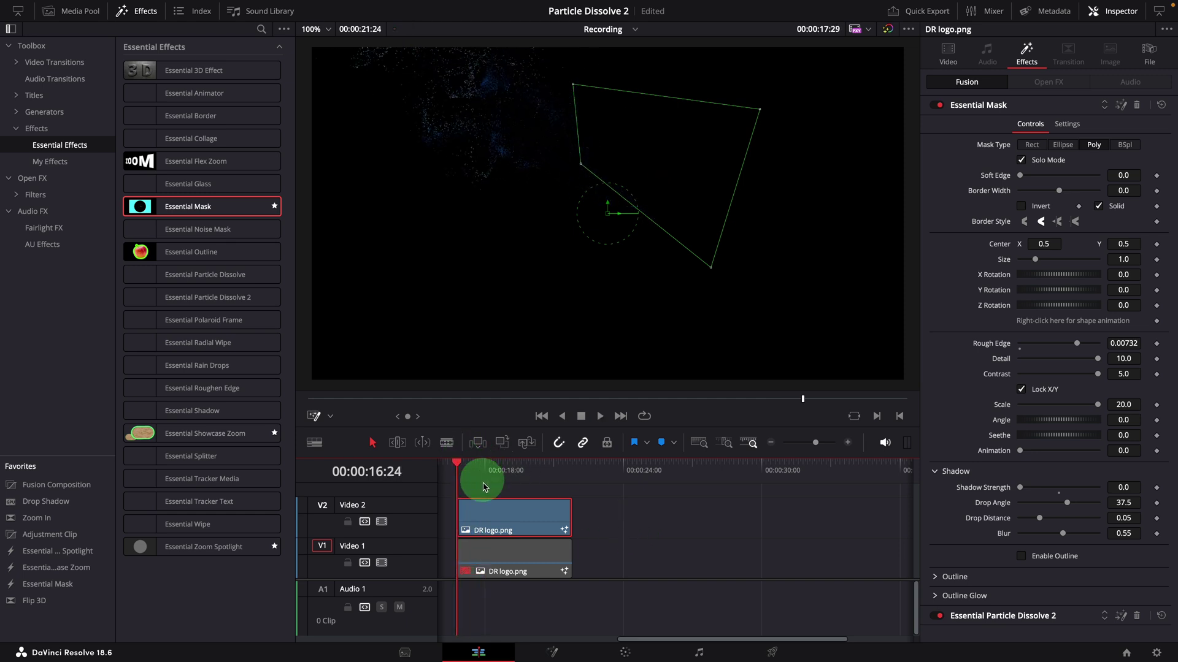
Copy the Video 2 logo clip and re-enable the Video 1 logo clip
right_click(500, 516)
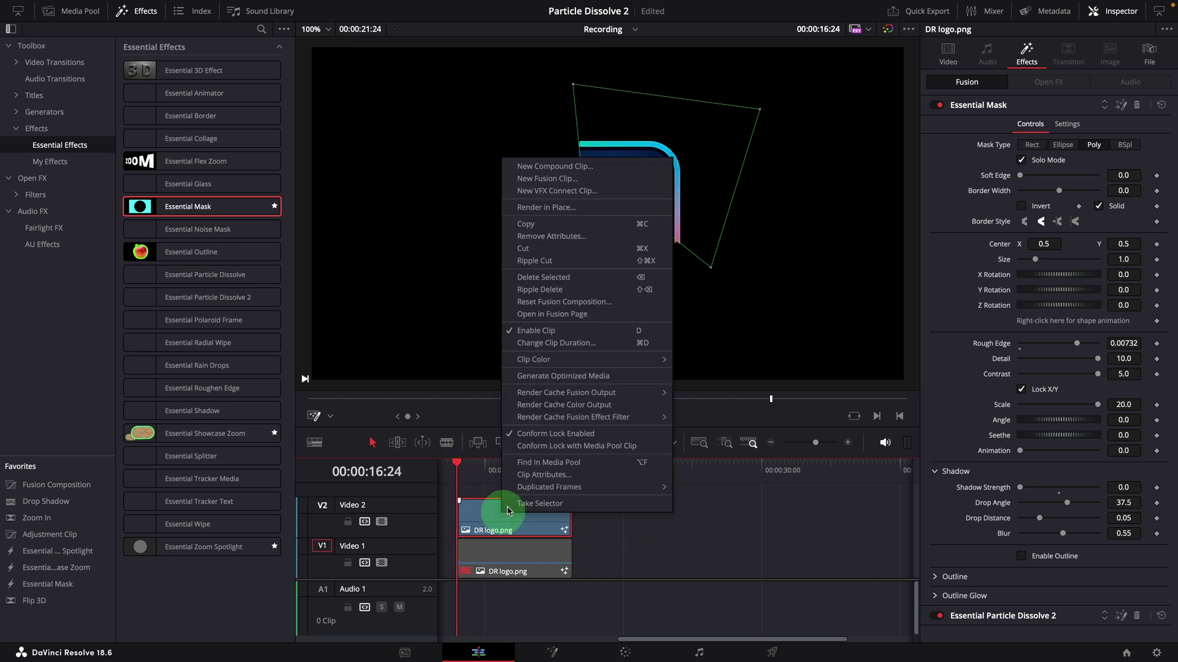
left_click(605, 224)
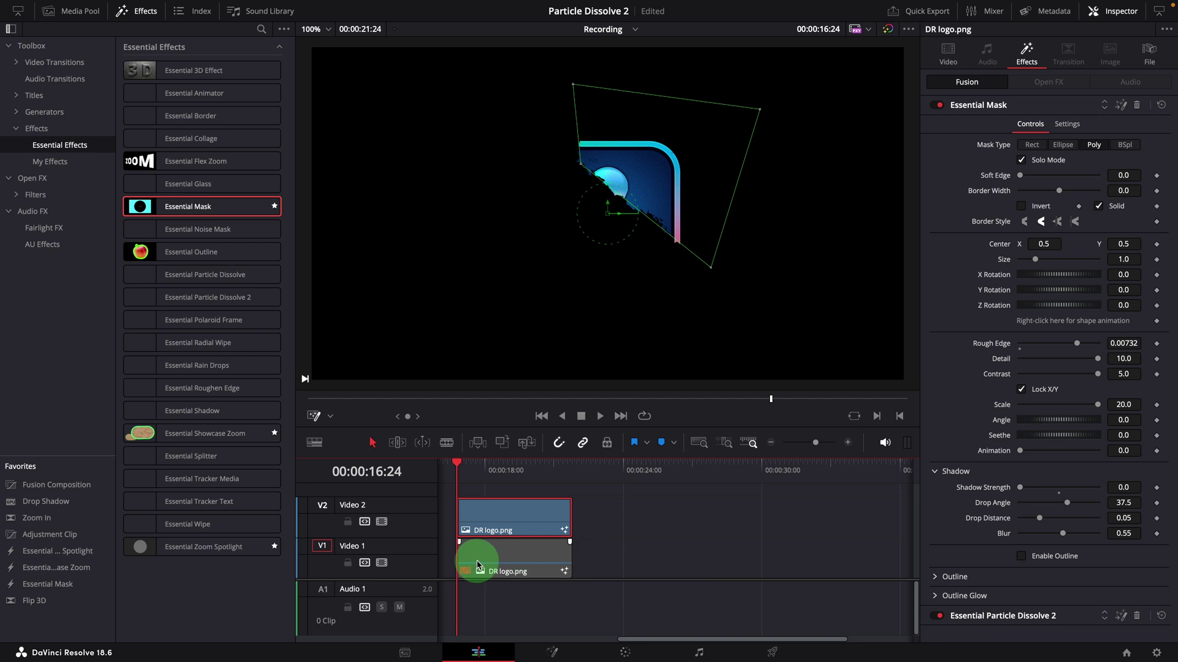
right_click(506, 553)
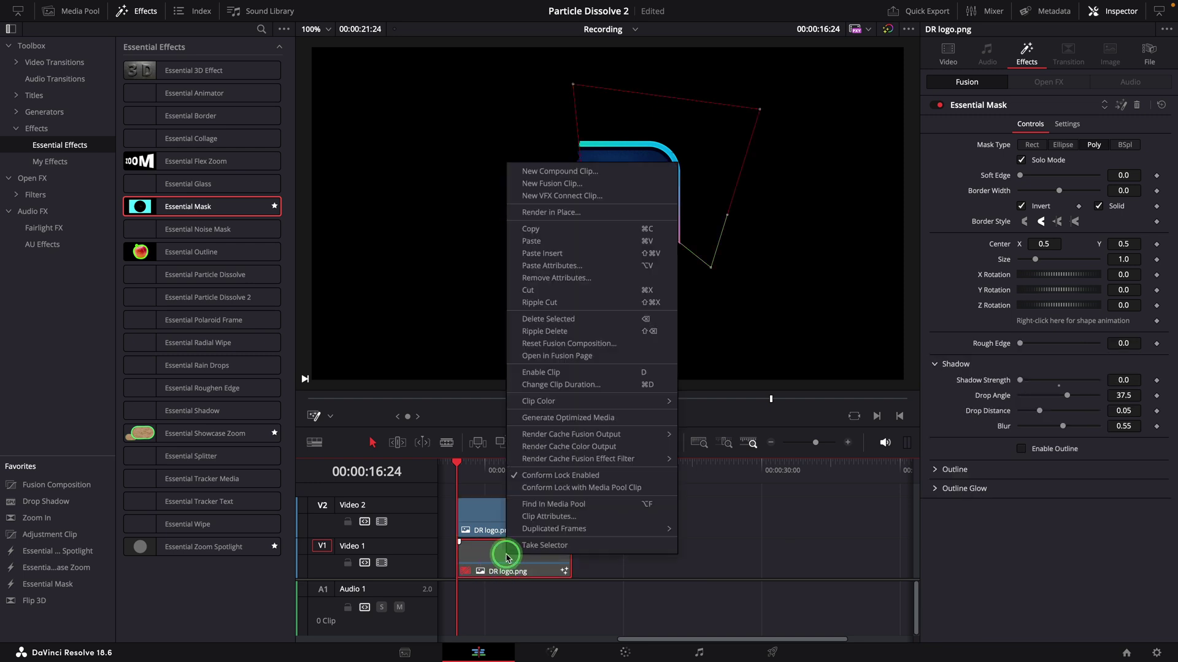
left_click(538, 372)
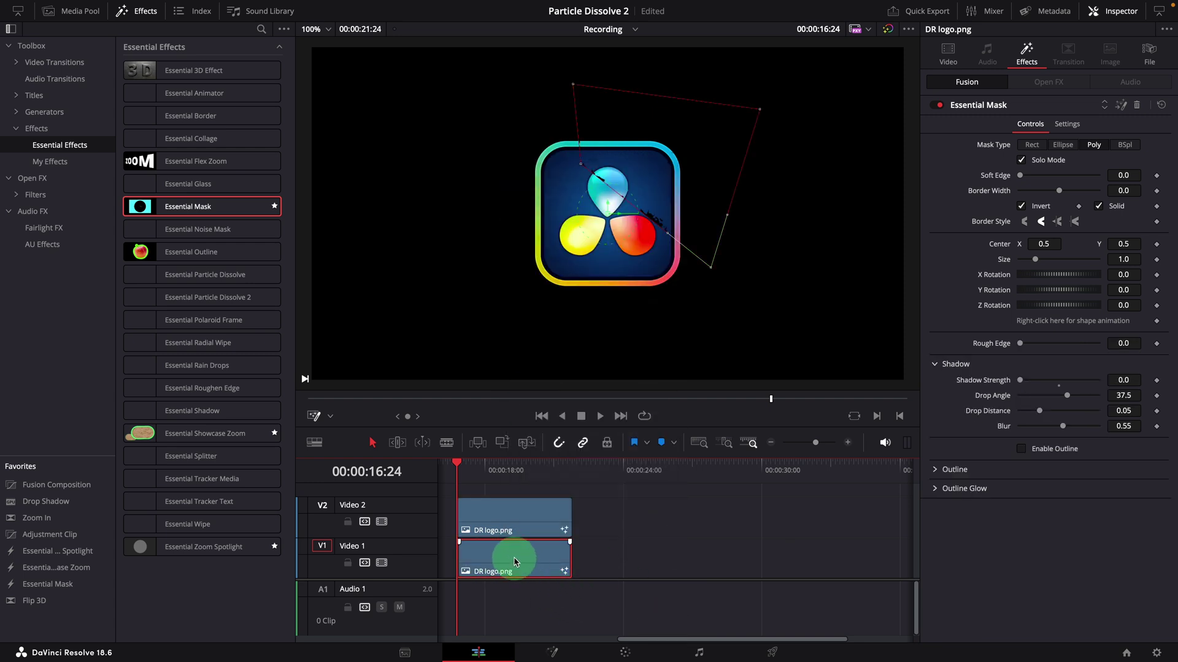
Paste only the Fusion Effects attributes onto the Video 1 logo clip, with its mask inverted and Essential Particle Dissolve 2 deleted
key("alt+v")
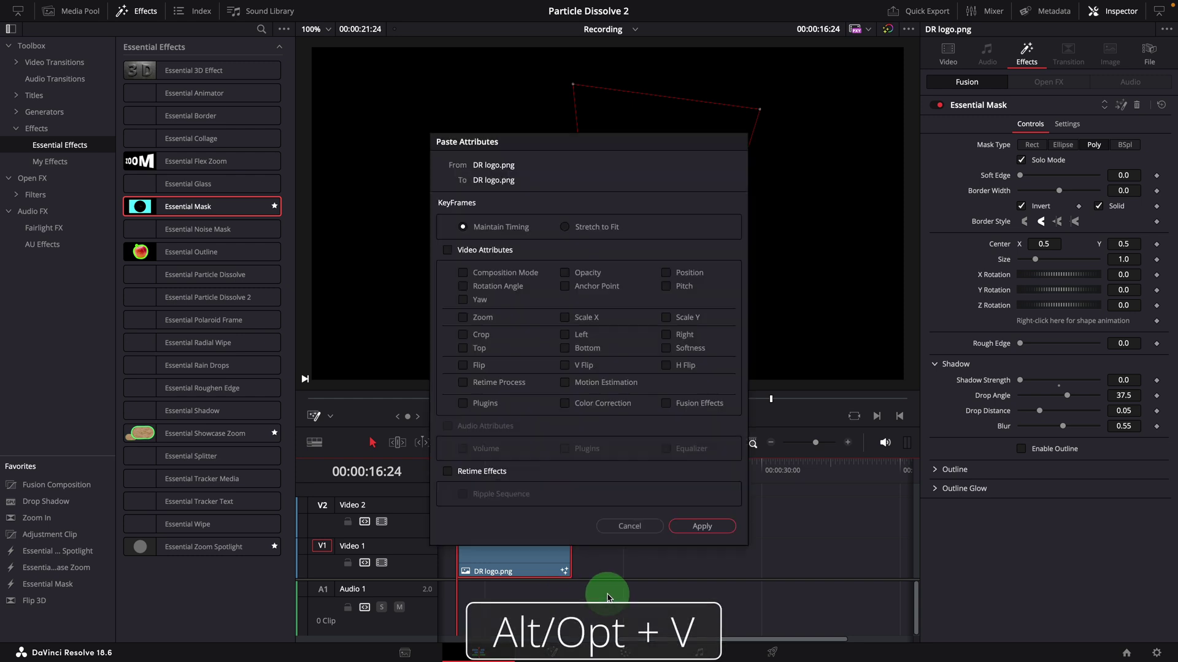
left_click(666, 404)
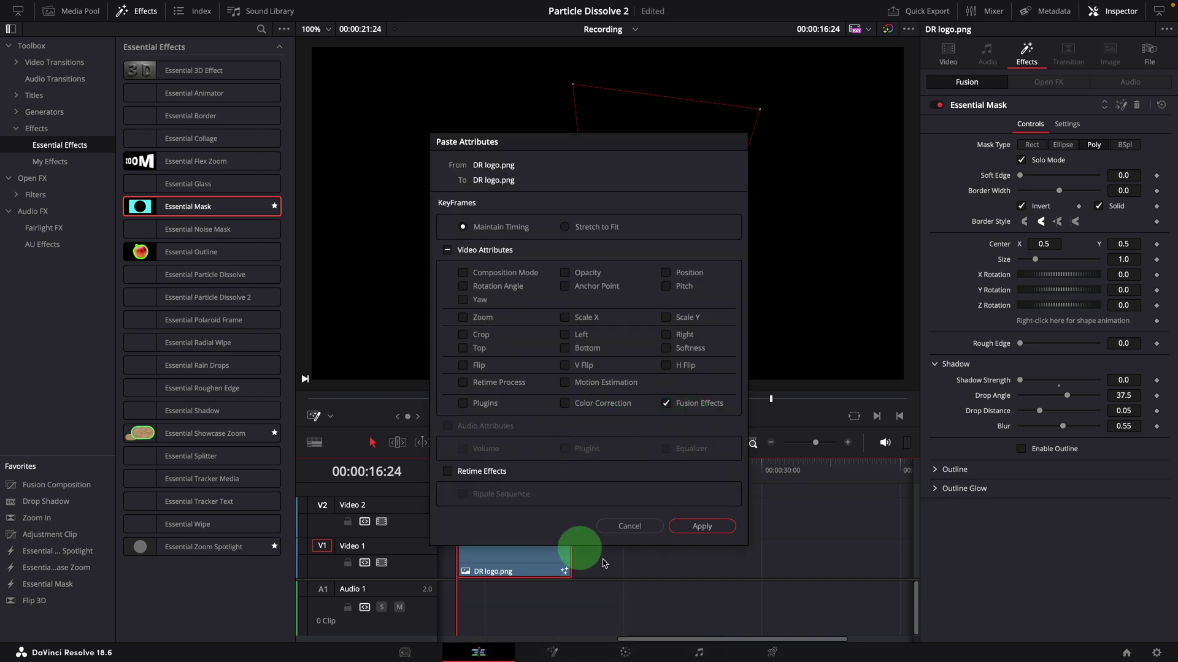
left_click(702, 527)
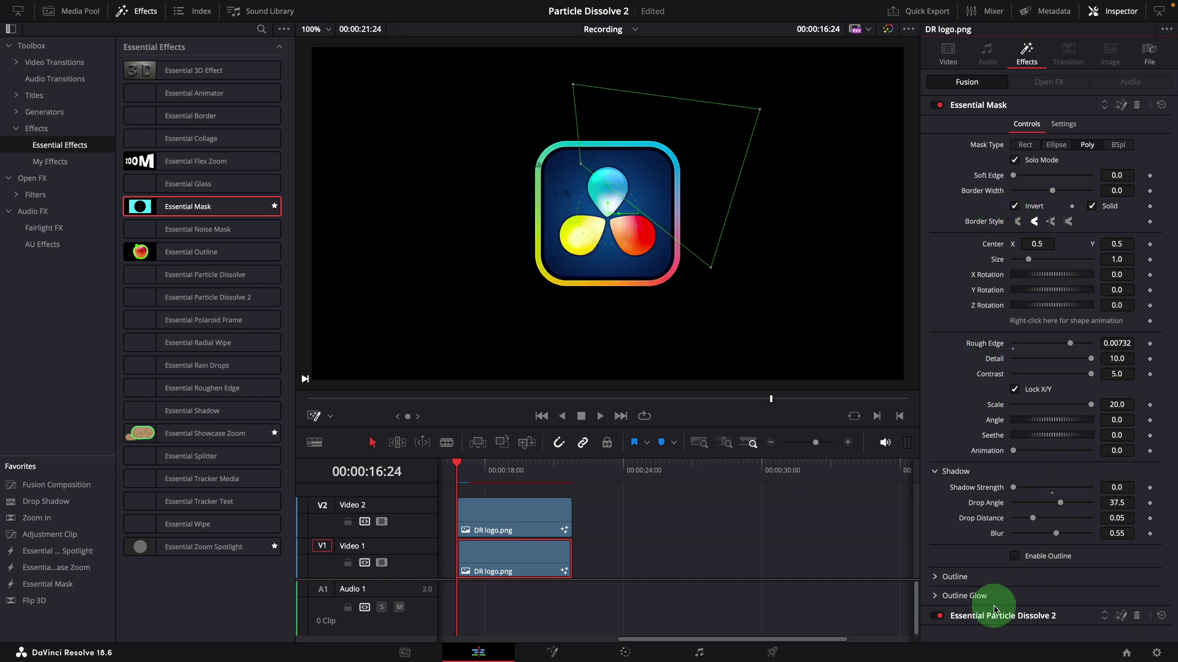
left_click(1136, 617)
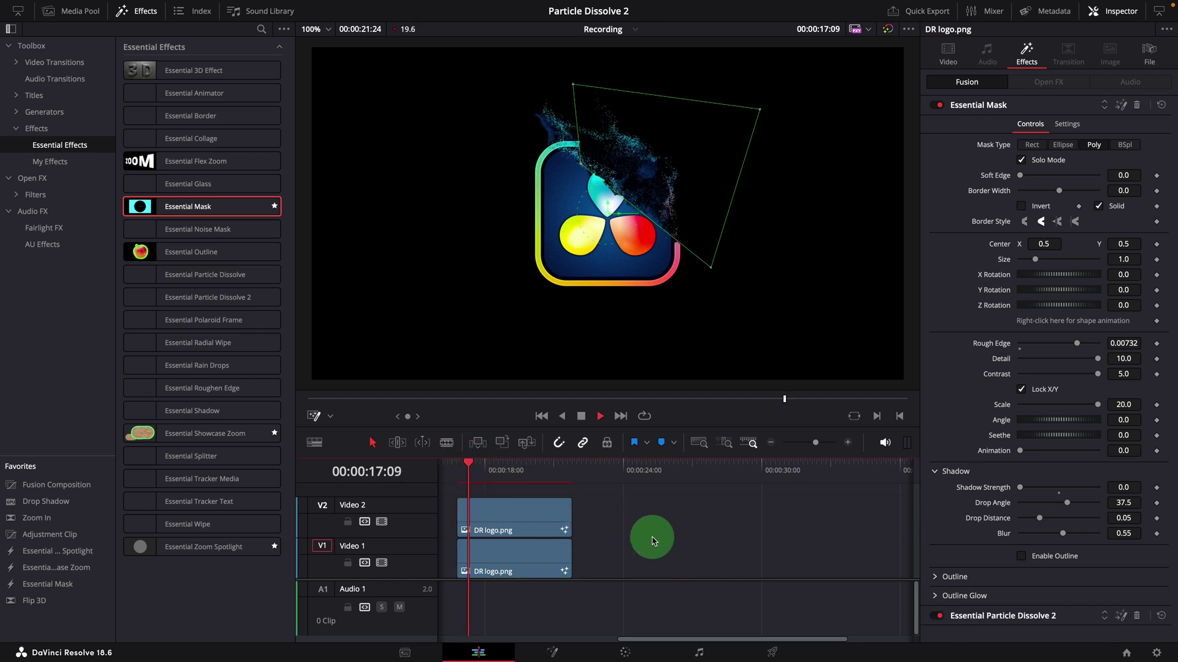
Play both logo layers from their first frame several times to review the partial dissolve with the rough edge
key("space")
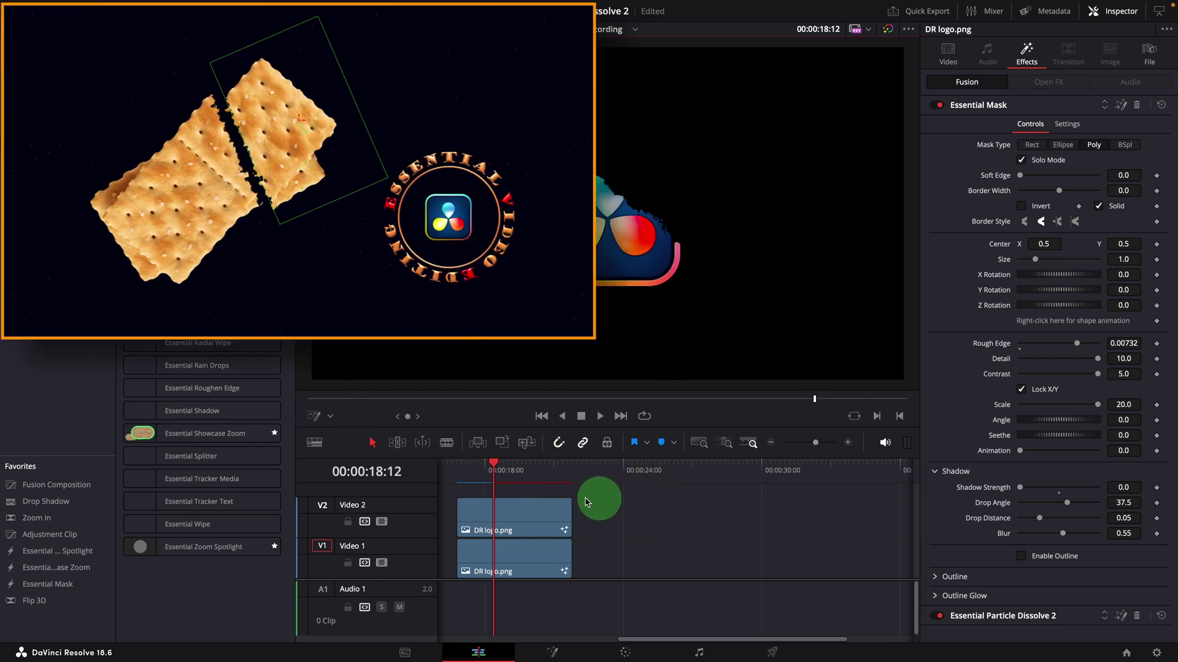
left_click(458, 468)
key("space")
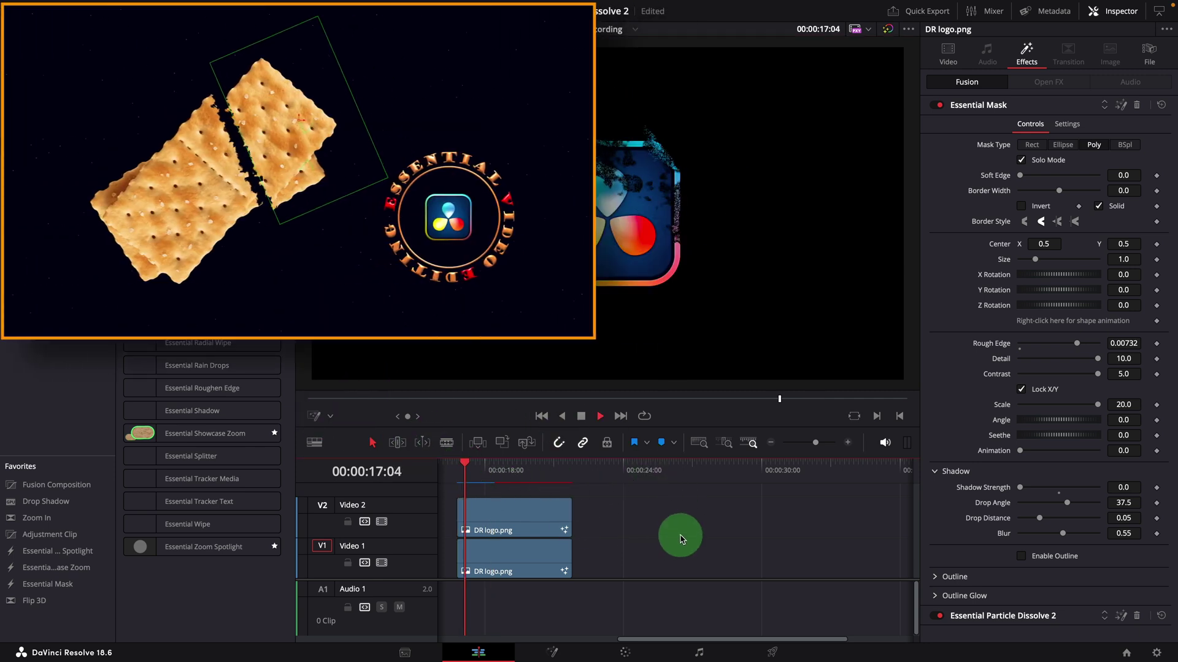
left_click(443, 483)
key("space")
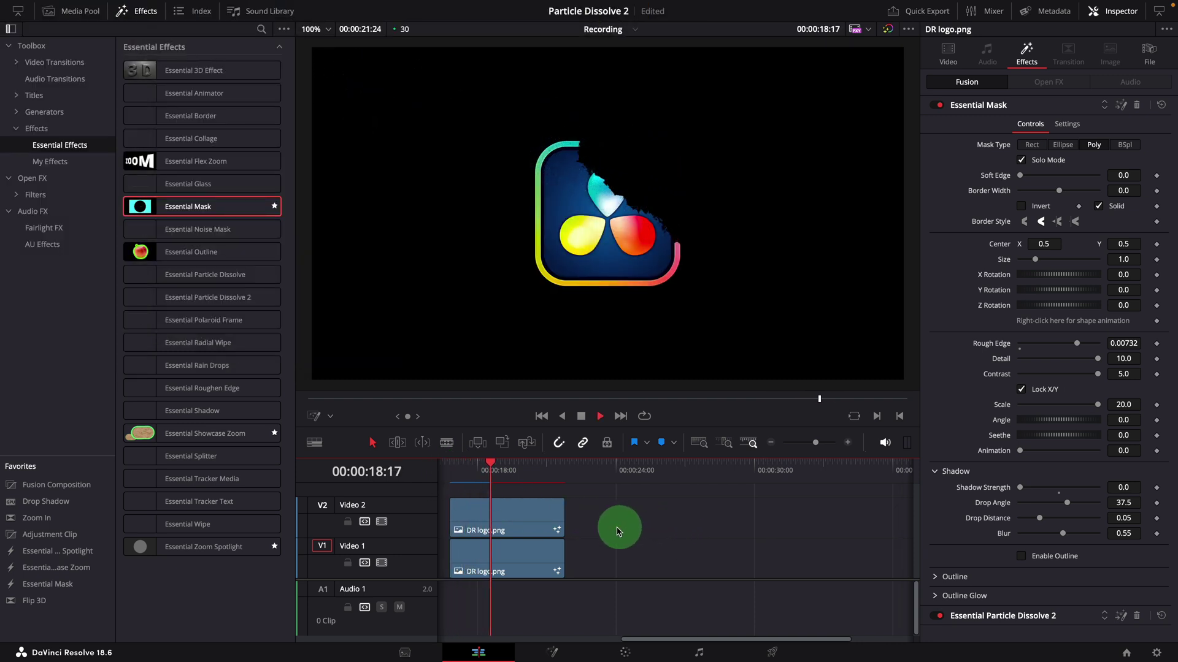
left_click(450, 466)
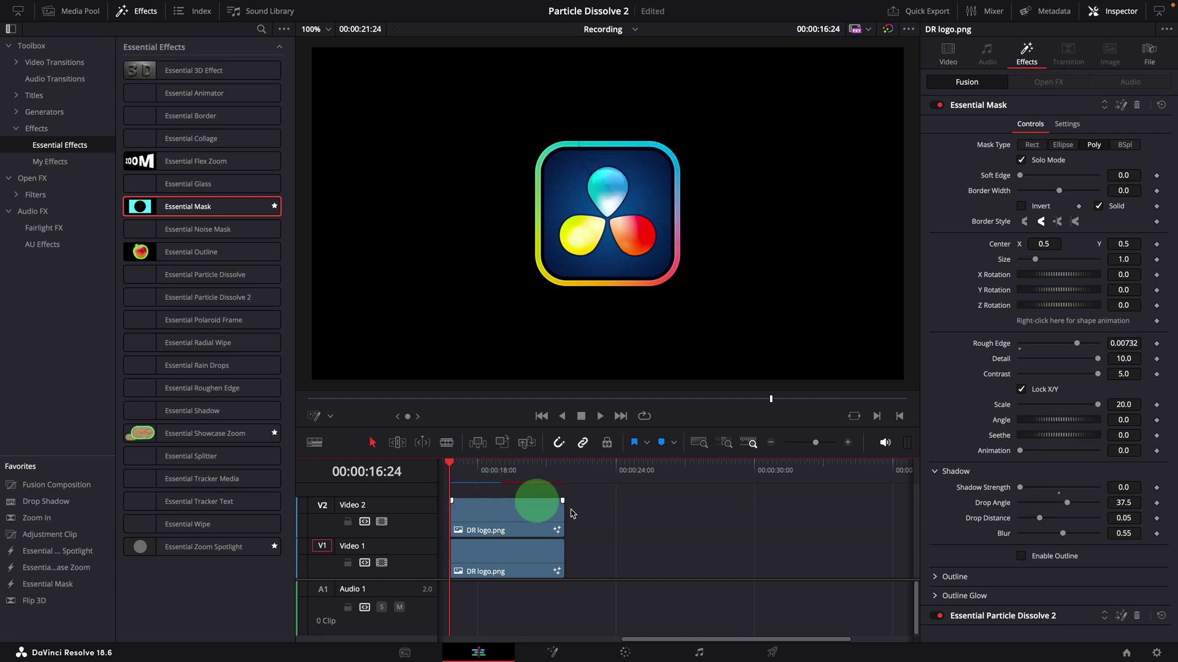
key("space")
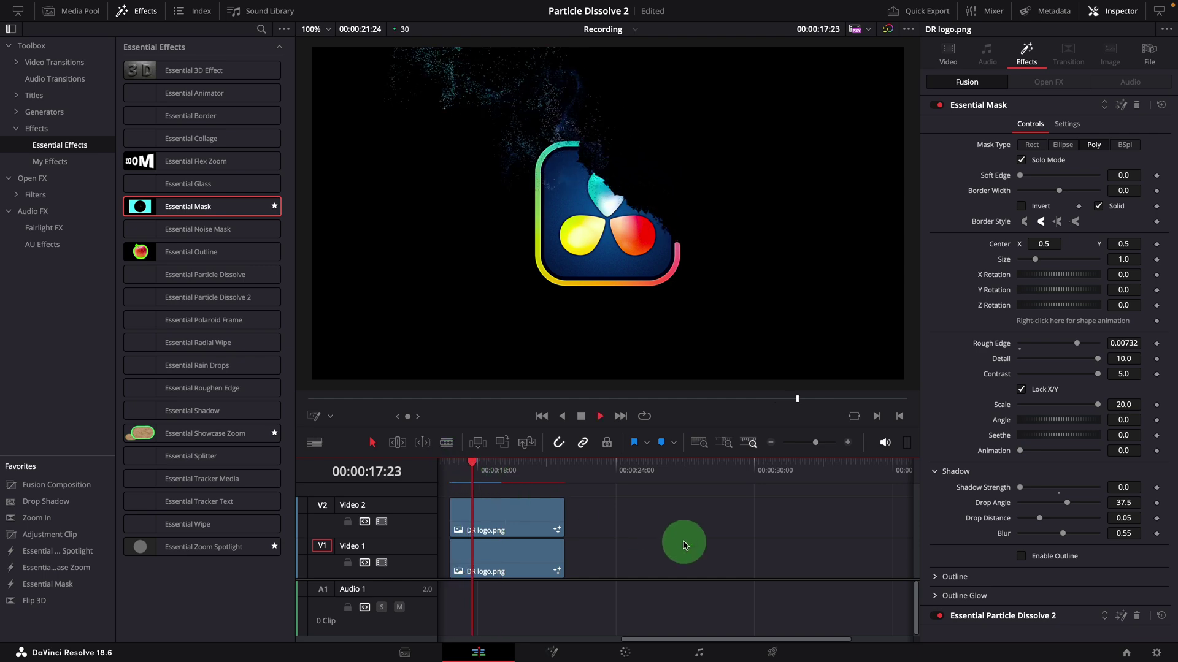